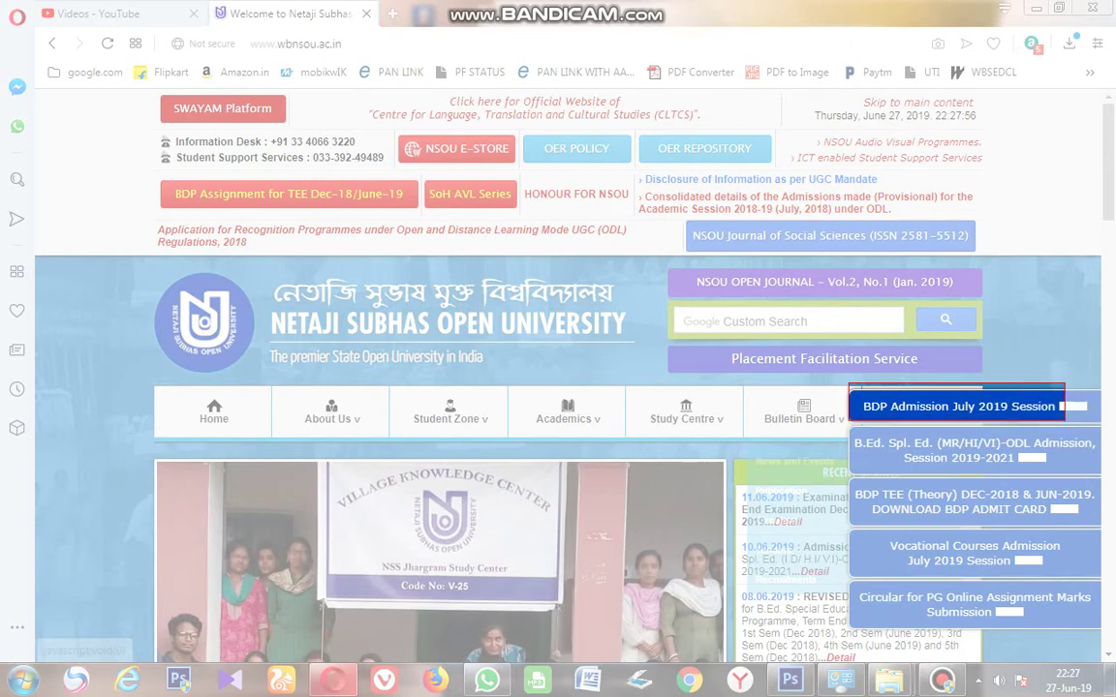
Step: Cancel the pending screen capture and close Snipping Tool without saving the snip
key(Escape)
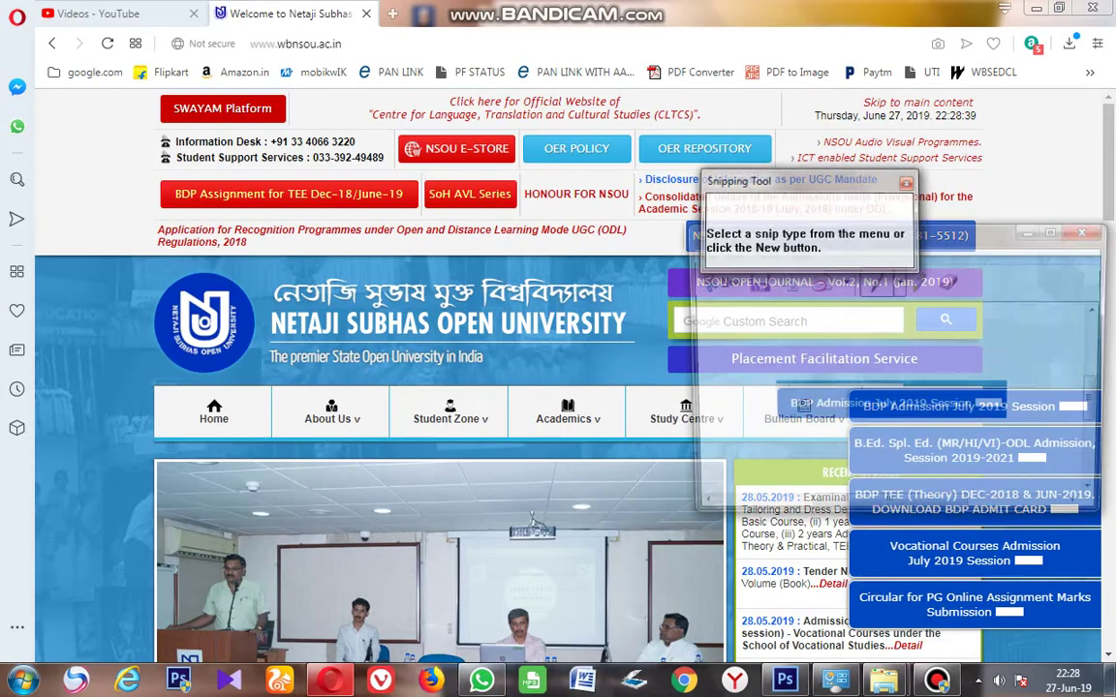
key(alt+F4)
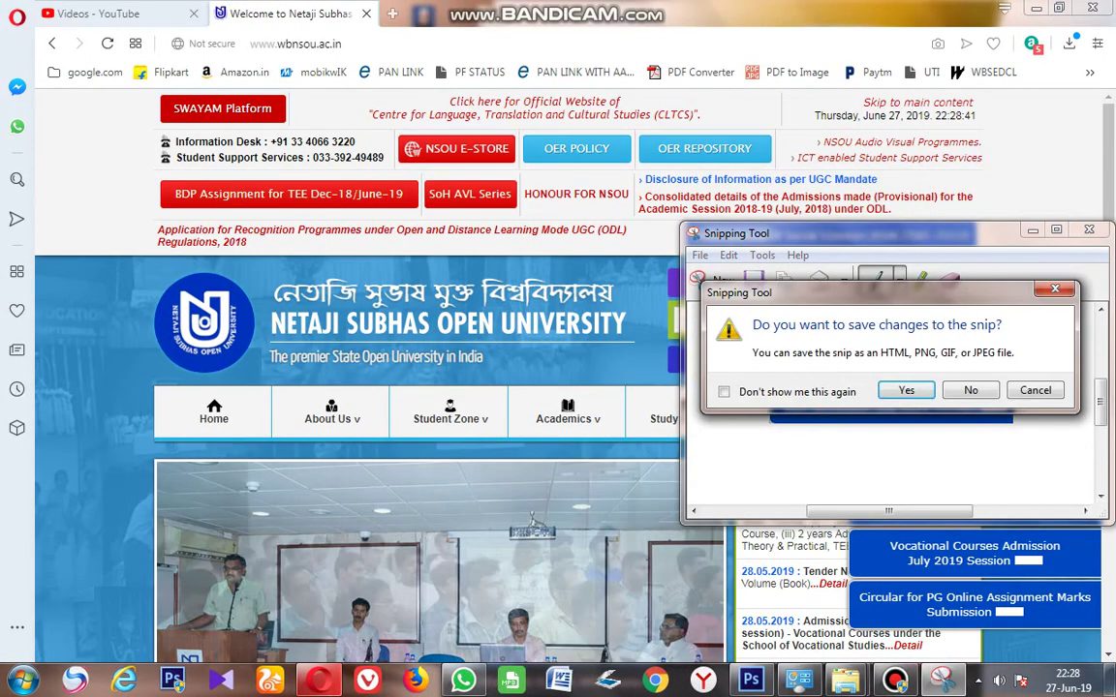
click(970, 390)
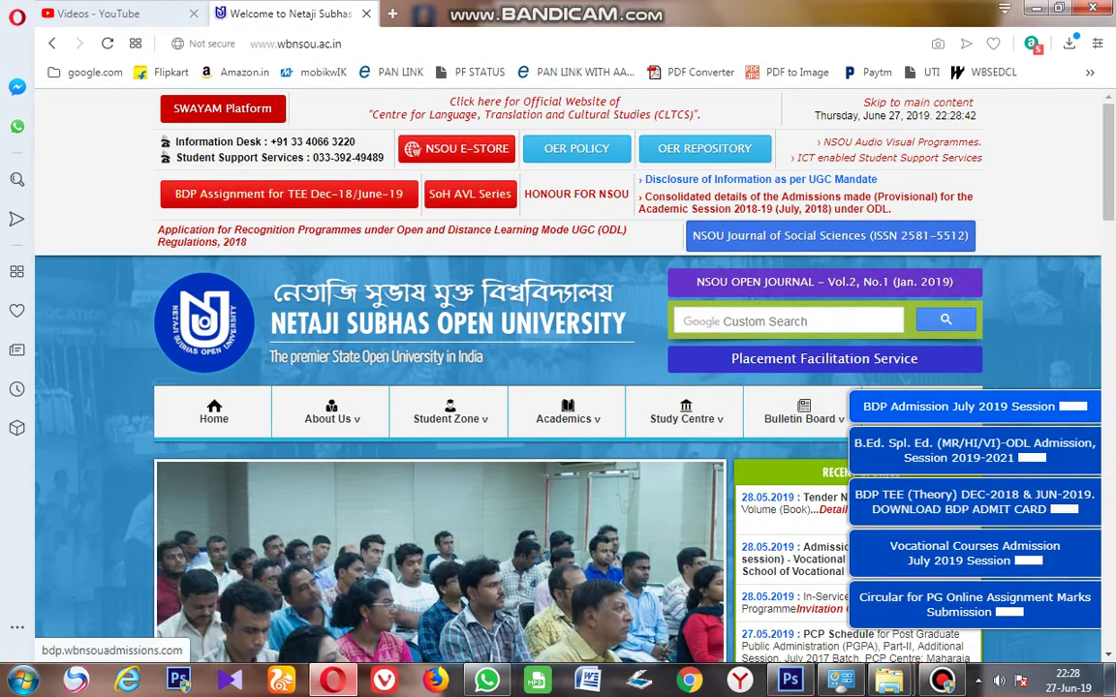
Step: Open the BDP Admission July 2019 Session site and review the dates of the online application system's availability
click(970, 405)
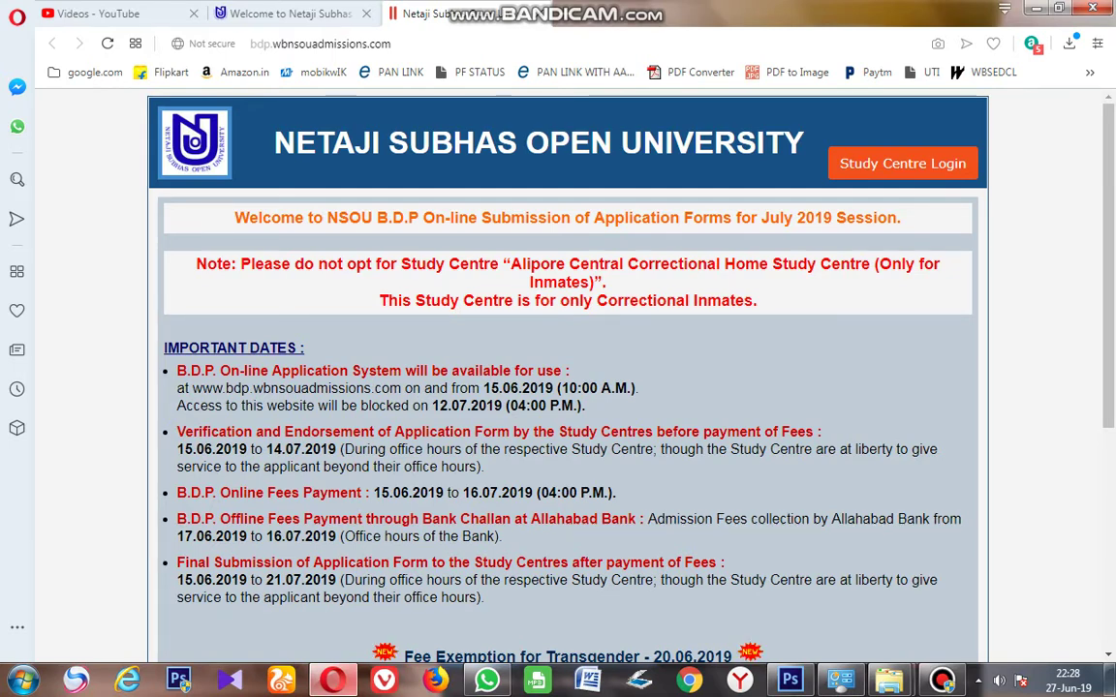
drag(176, 387, 555, 388)
click(556, 389)
drag(184, 405, 573, 406)
click(573, 406)
Step: Open the online application for BDP Admission July 2019 and start an application for BDP in Arts
scroll(573, 405, down, 3)
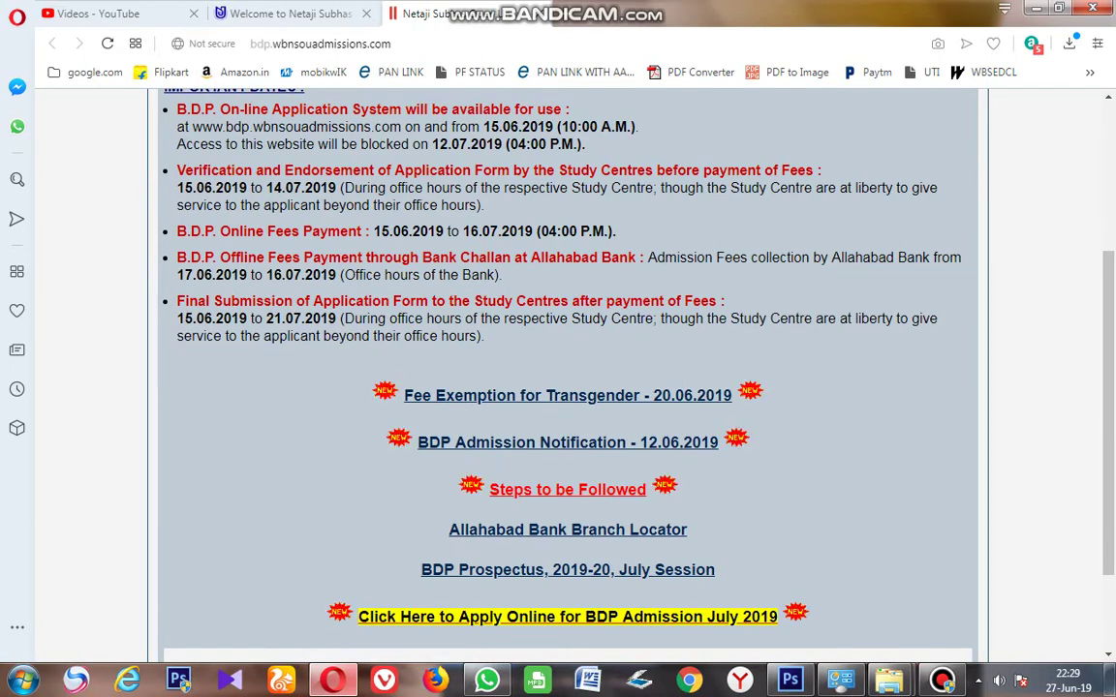
scroll(567, 368, down, 2)
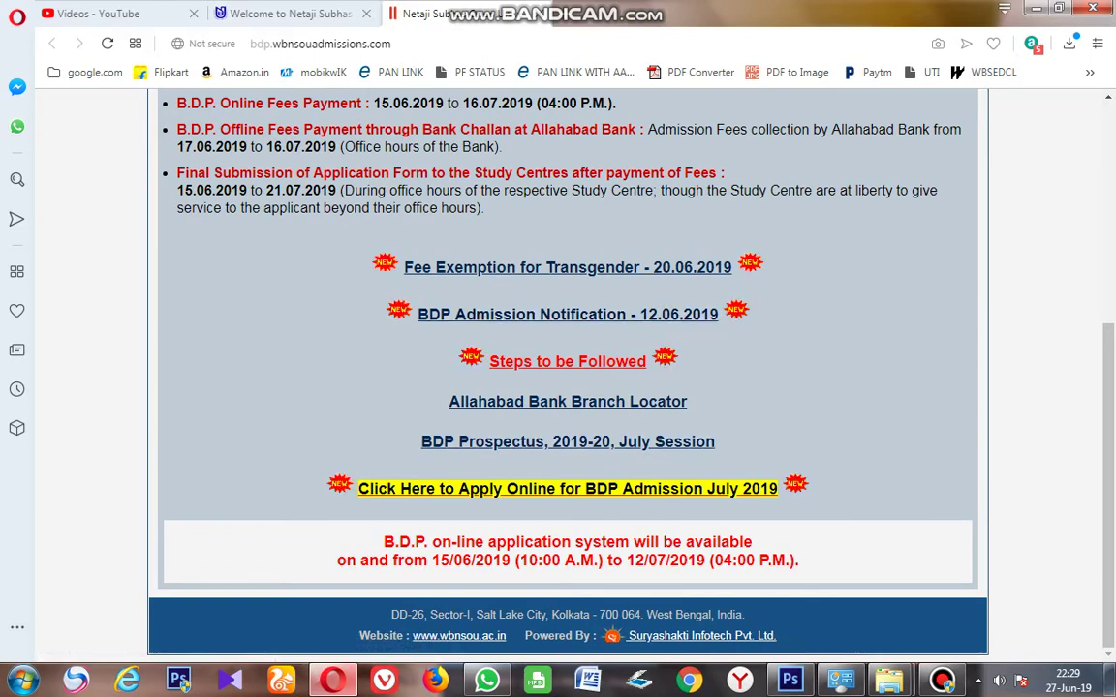
click(568, 488)
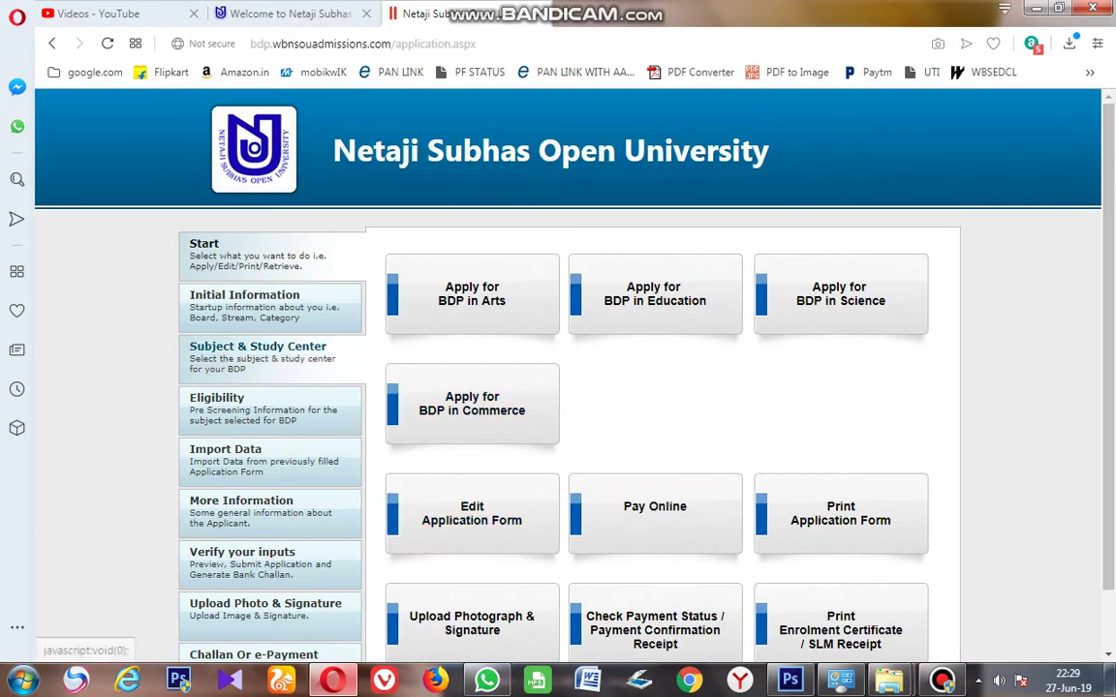
scroll(252, 281, down, 2)
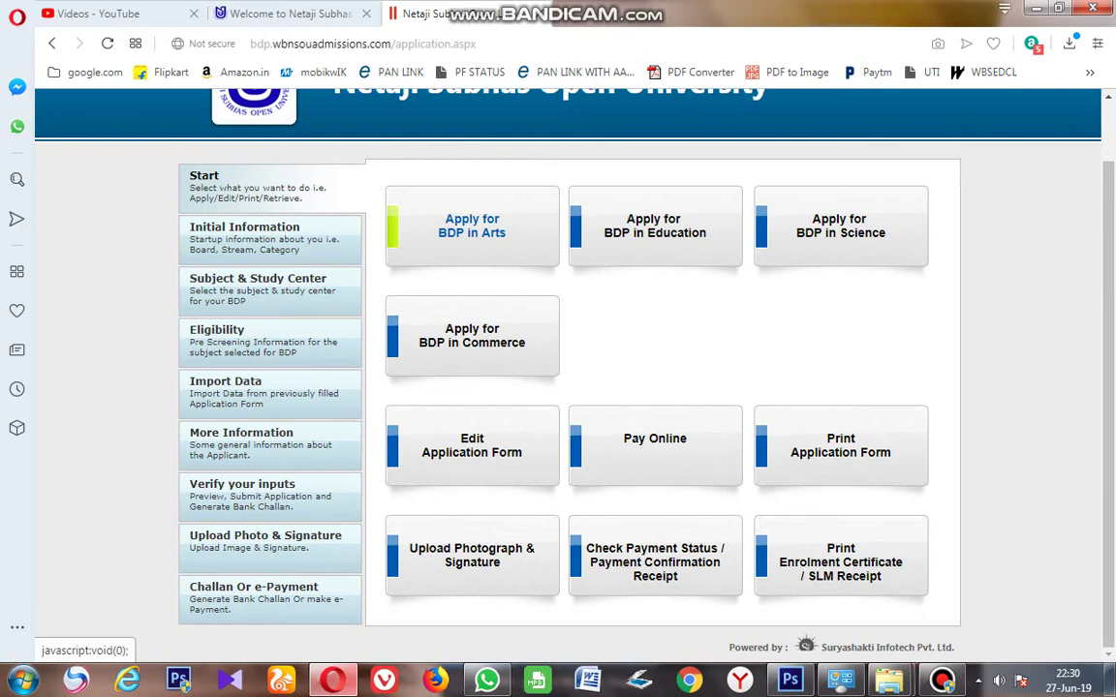
click(471, 226)
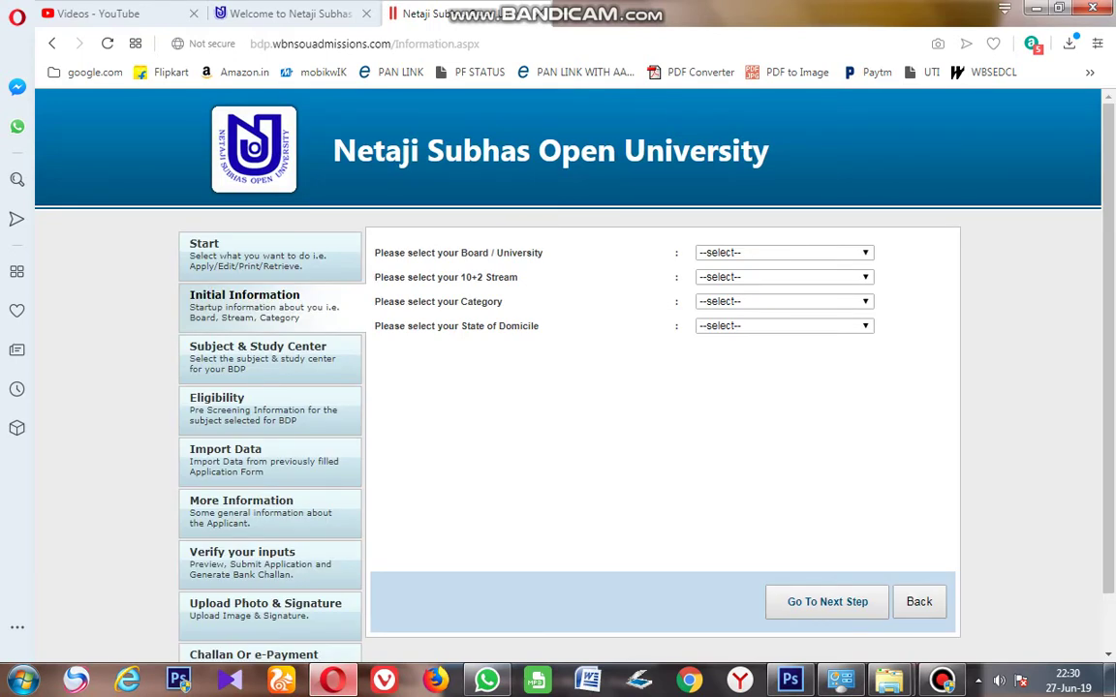
Step: Set the Board / University to W.B.Council in the initial information form
drag(374, 253, 543, 253)
click(581, 255)
click(784, 253)
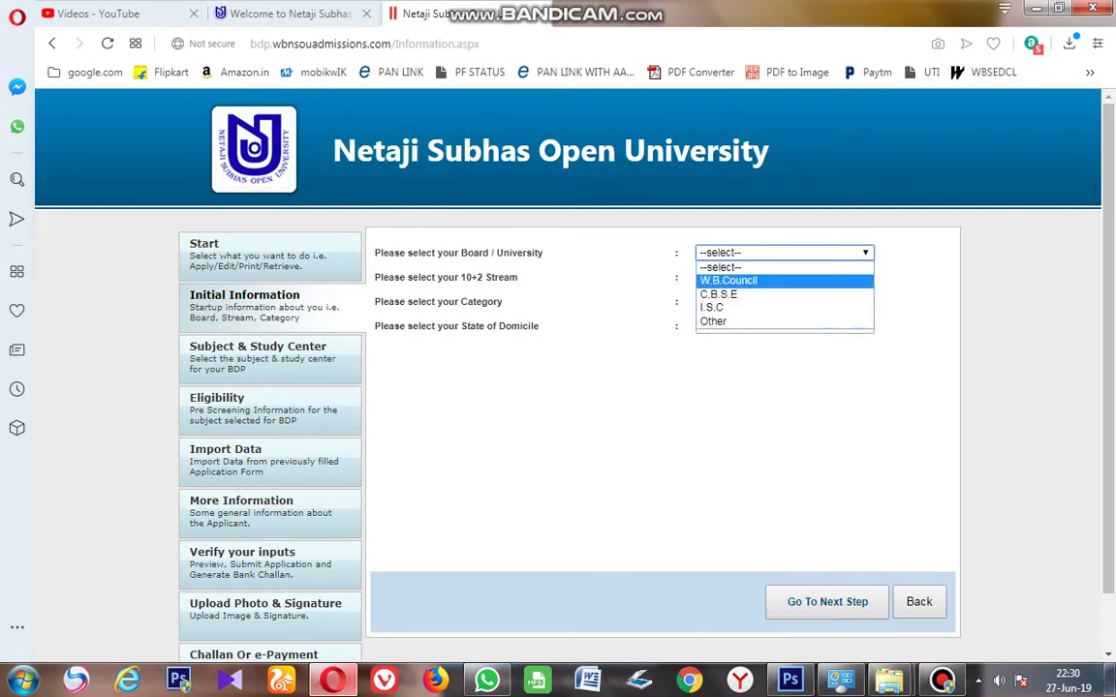
click(754, 281)
Step: Set the 10+2 stream to Science
drag(379, 277, 518, 277)
click(573, 278)
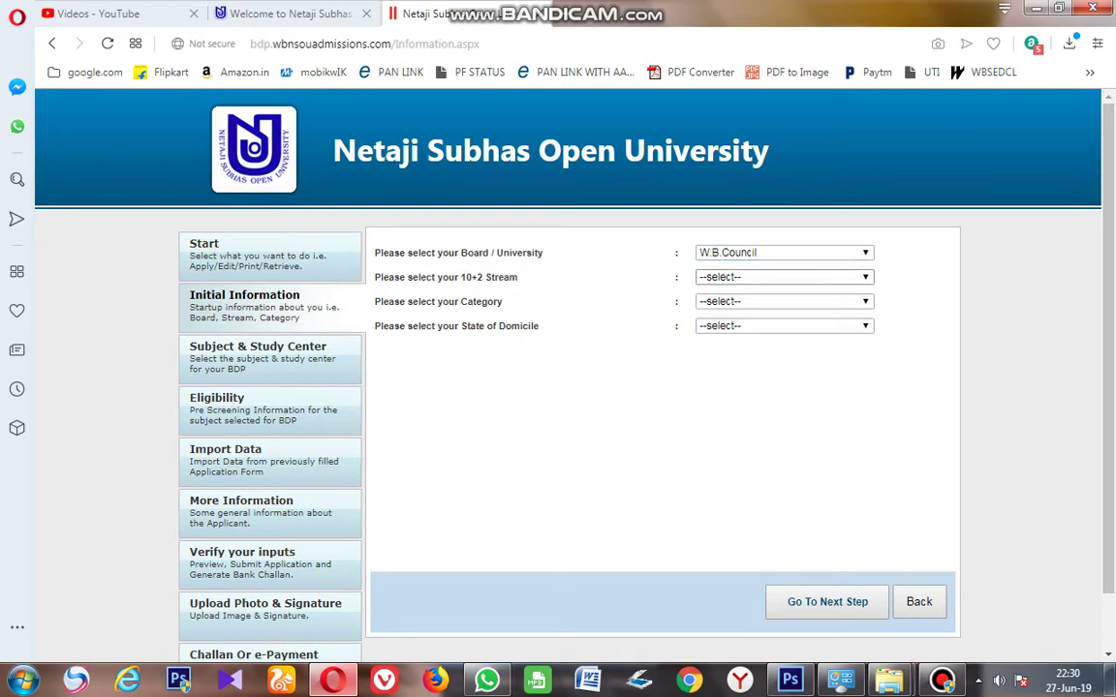
click(785, 277)
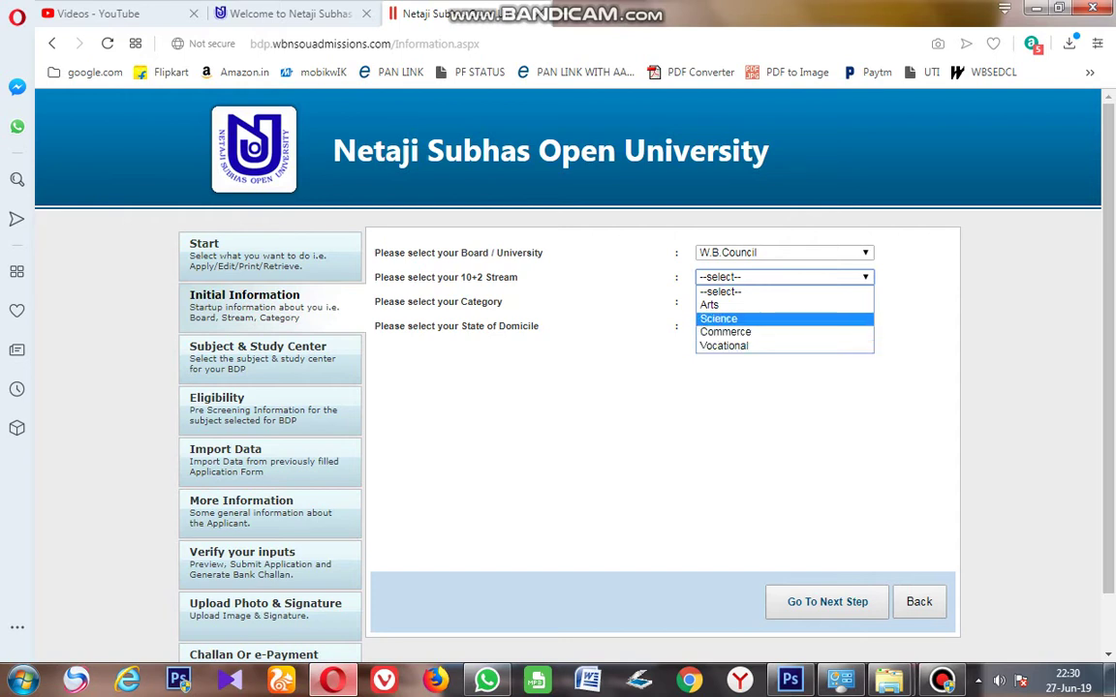
key(Return)
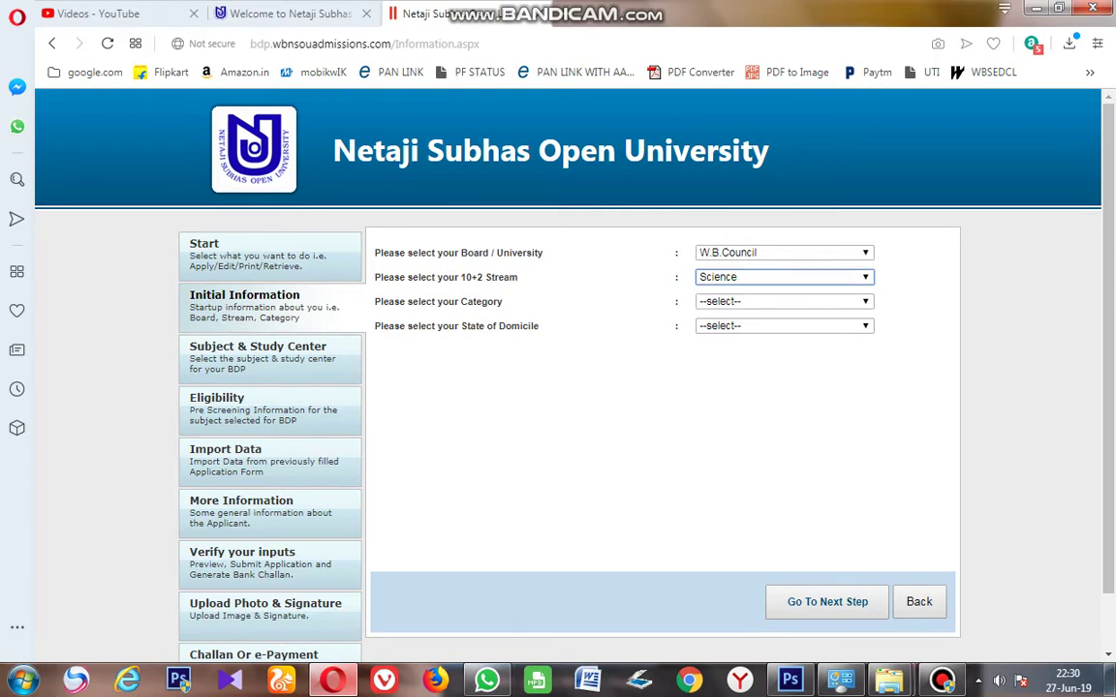
Step: Set the 10+2 stream to Arts
click(785, 277)
key(Up)
key(Up)
key(Down)
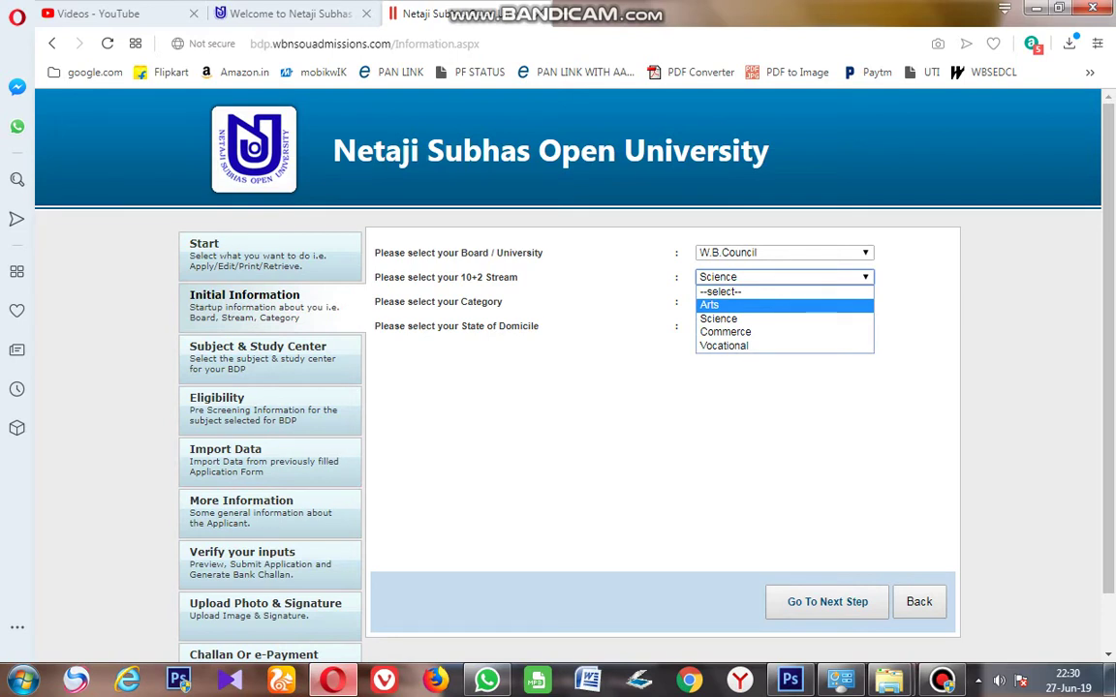
key(Return)
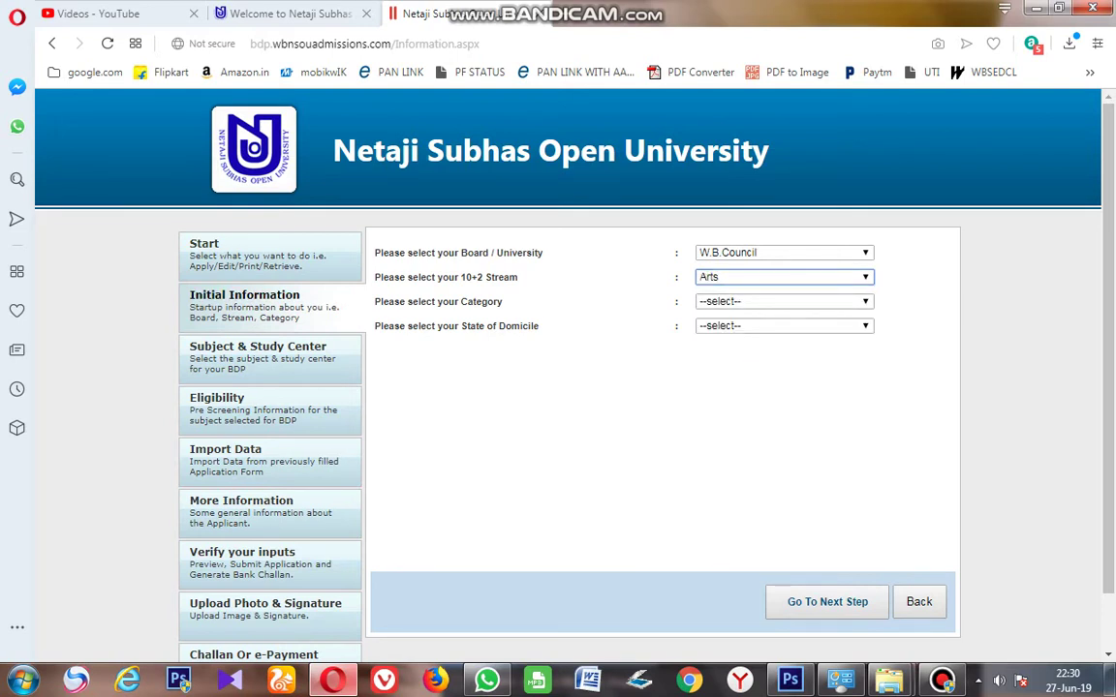
Step: Look through the available categories and set the applicant's category to OBC-A
key(Tab)
key(alt+Down)
key(Down)
key(Down)
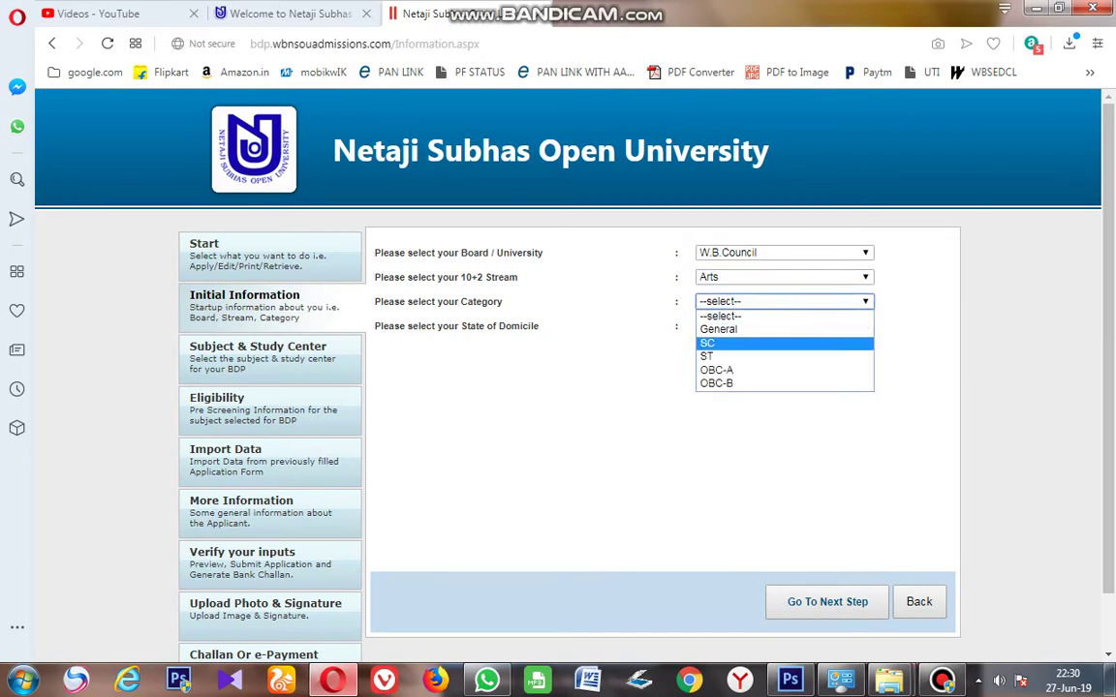
key(Down)
key(Down)
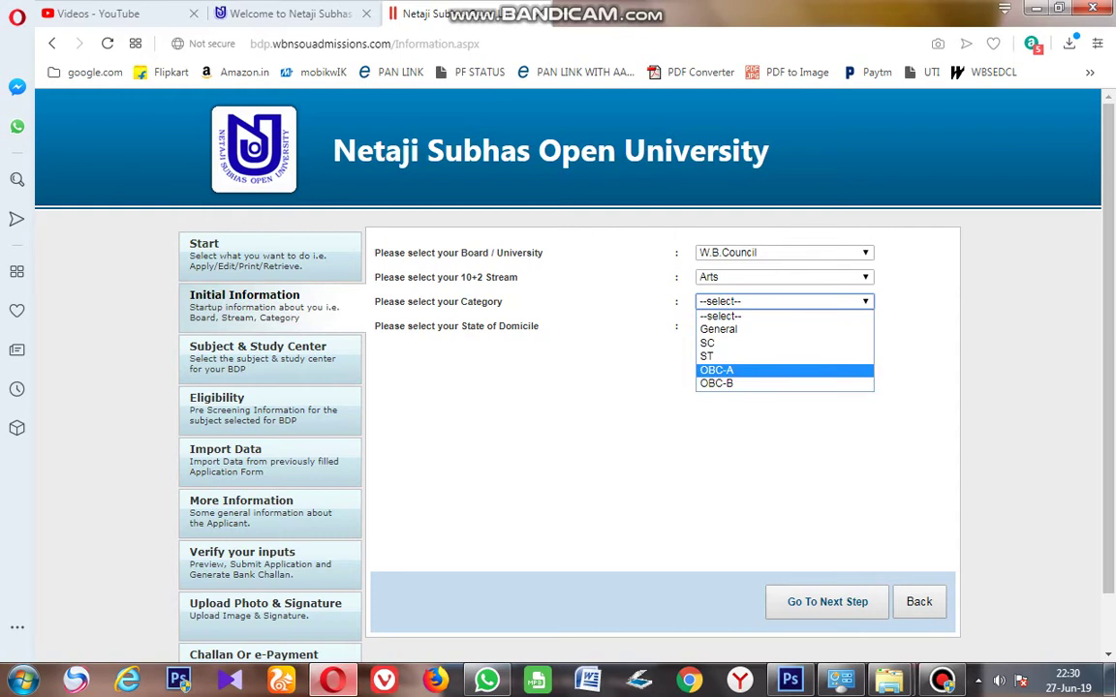
key(Down)
key(g)
key(o)
key(Return)
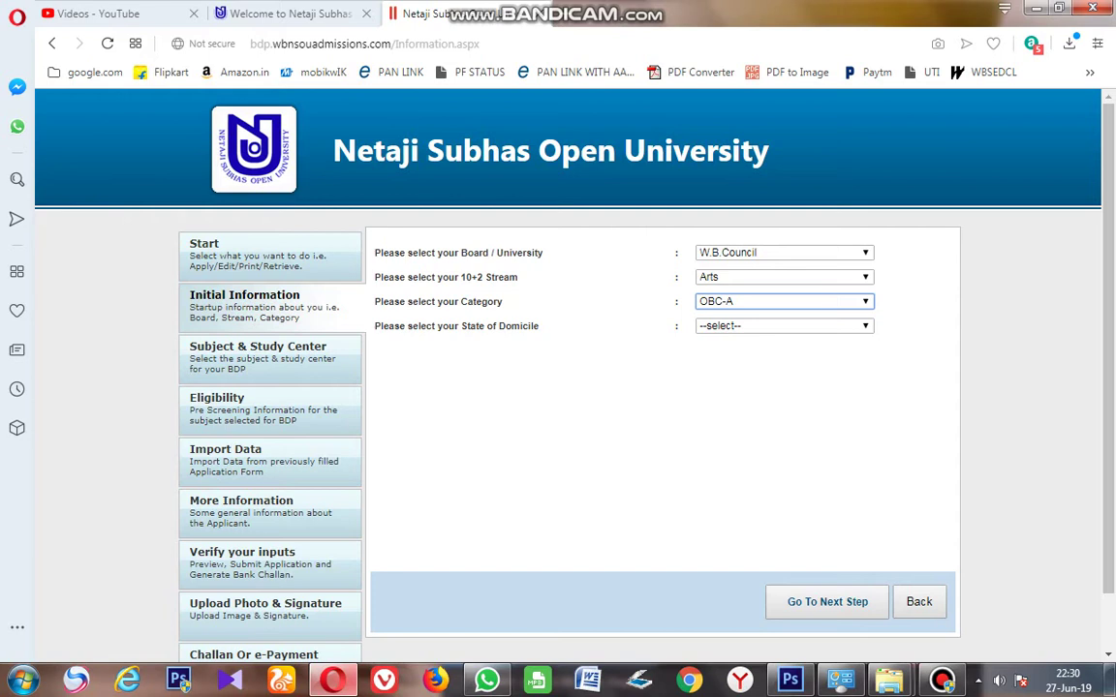
Step: Set the state of domicile to West Bengal and proceed to the subject and study centre form
click(785, 327)
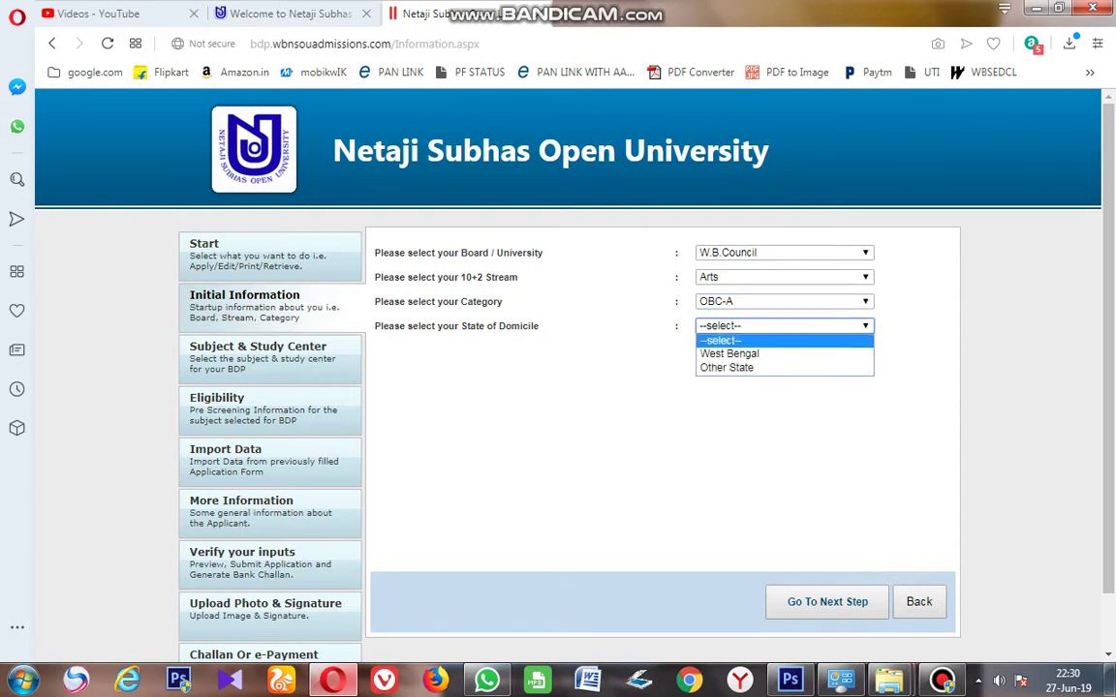
key(Return)
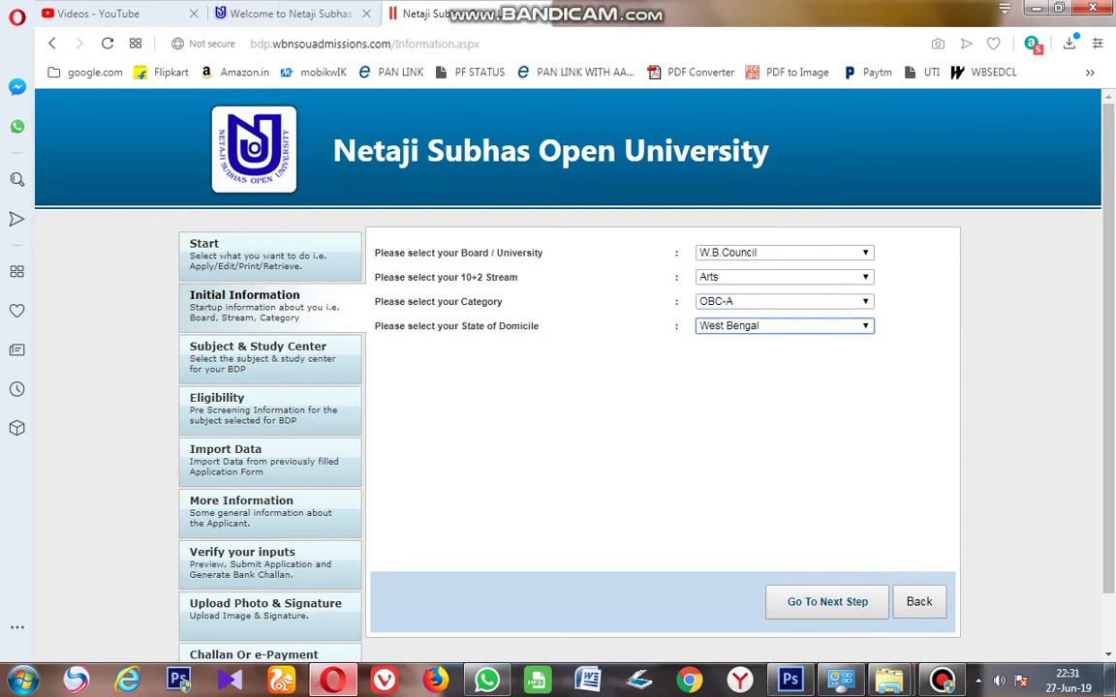
click(827, 602)
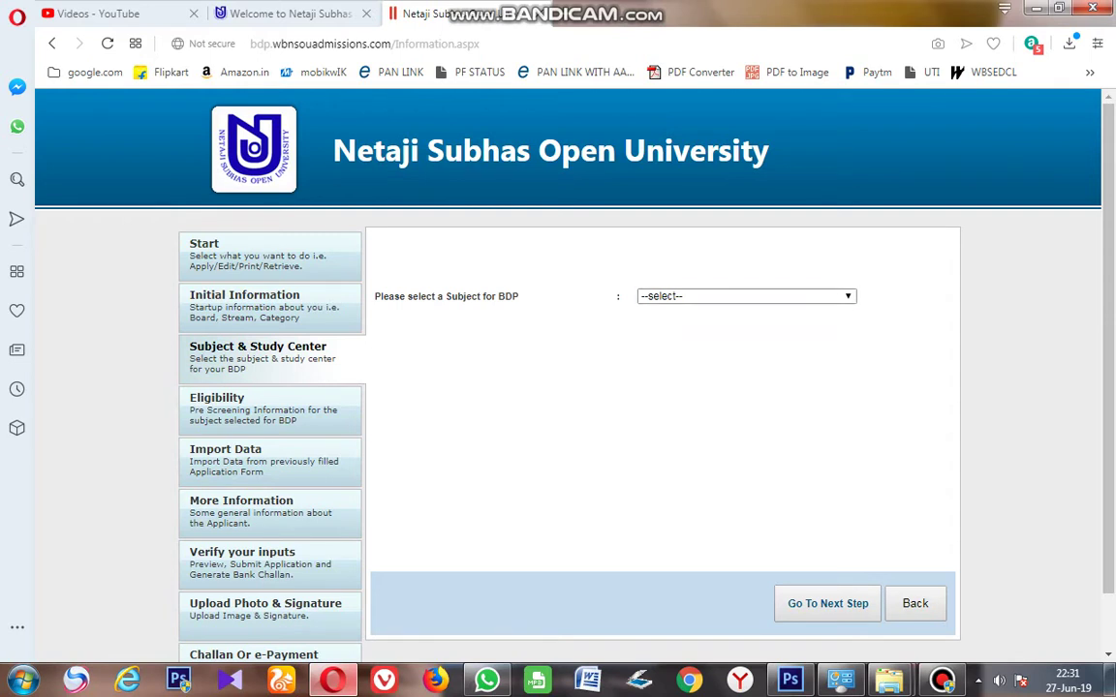
Step: Look through the available BDP subjects and choose English
click(745, 296)
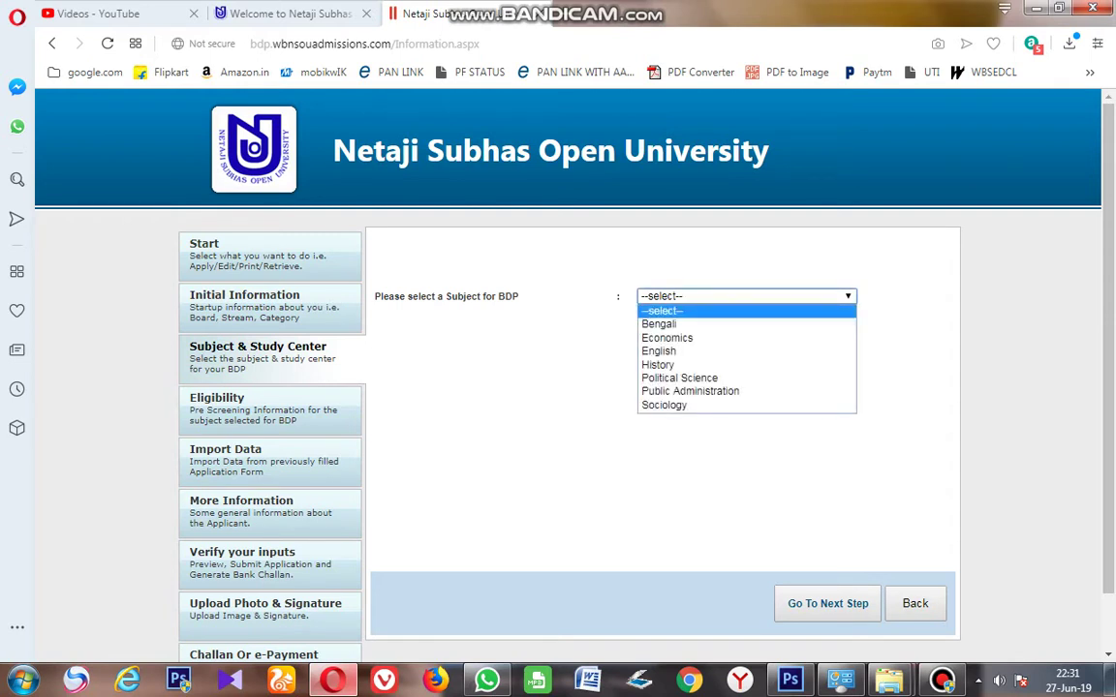
key(Down)
key(Down)
key(Up)
key(Down)
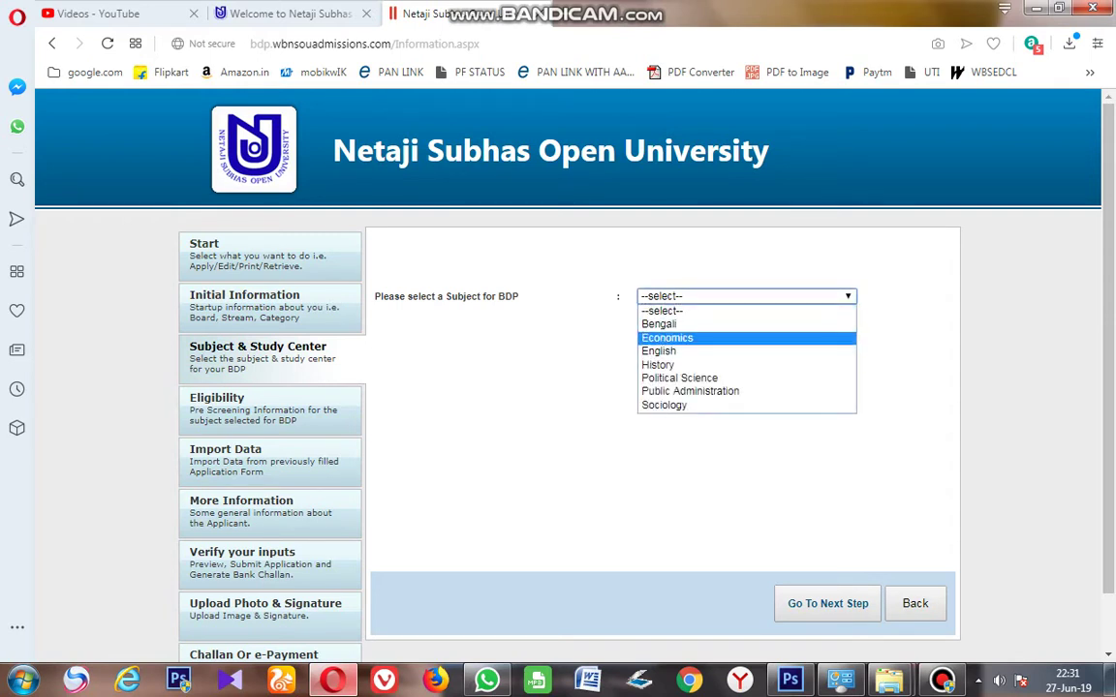
key(Down)
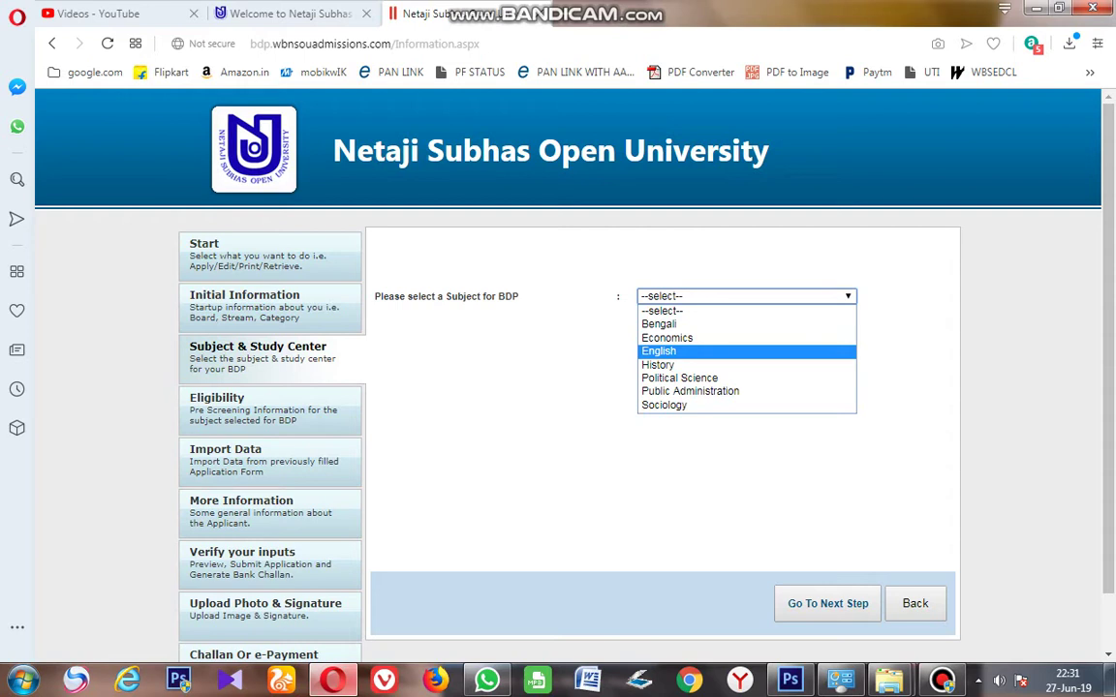
key(Down)
key(Down)
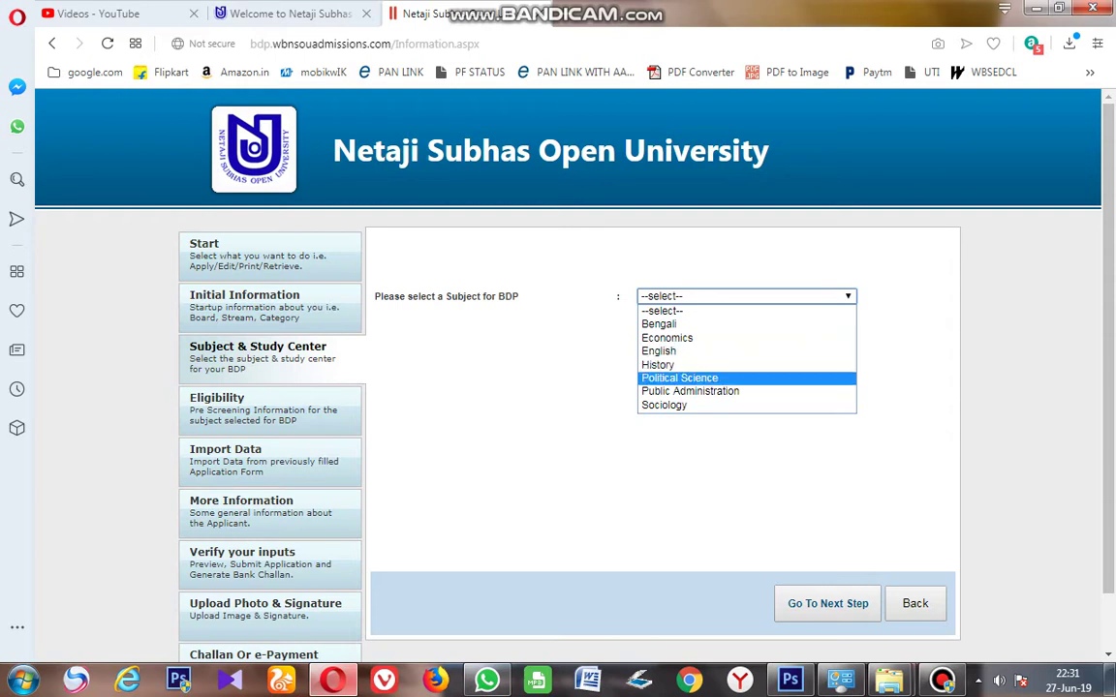
key(Down)
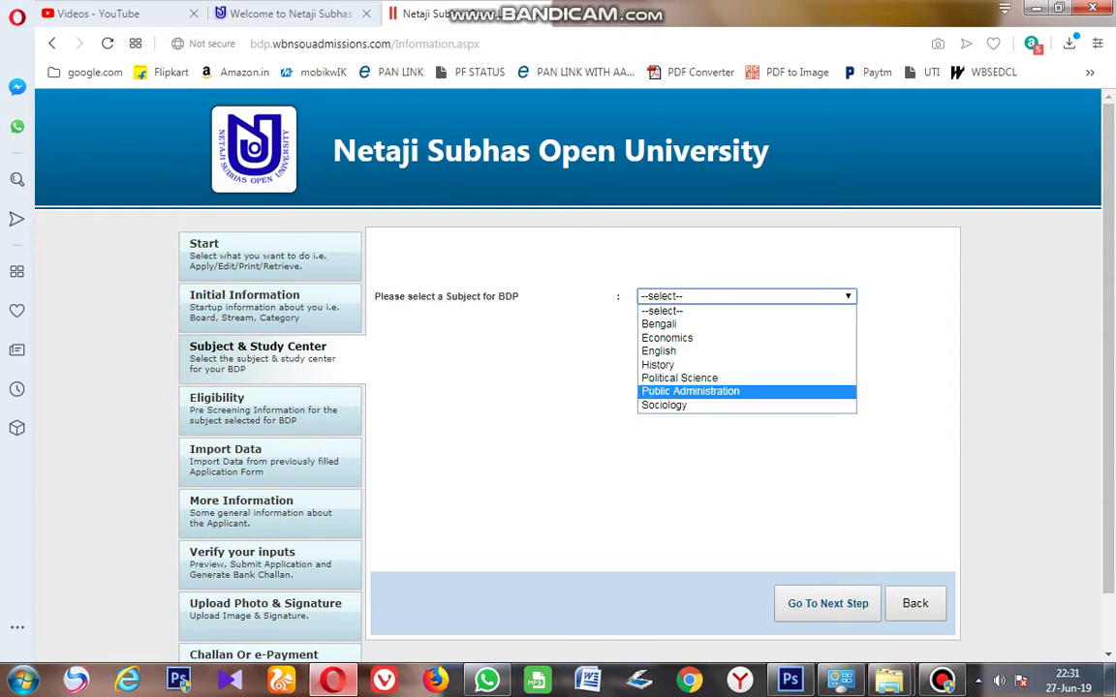
key(Down)
key(Up)
key(Up)
key(Up)
key(Up)
key(Up)
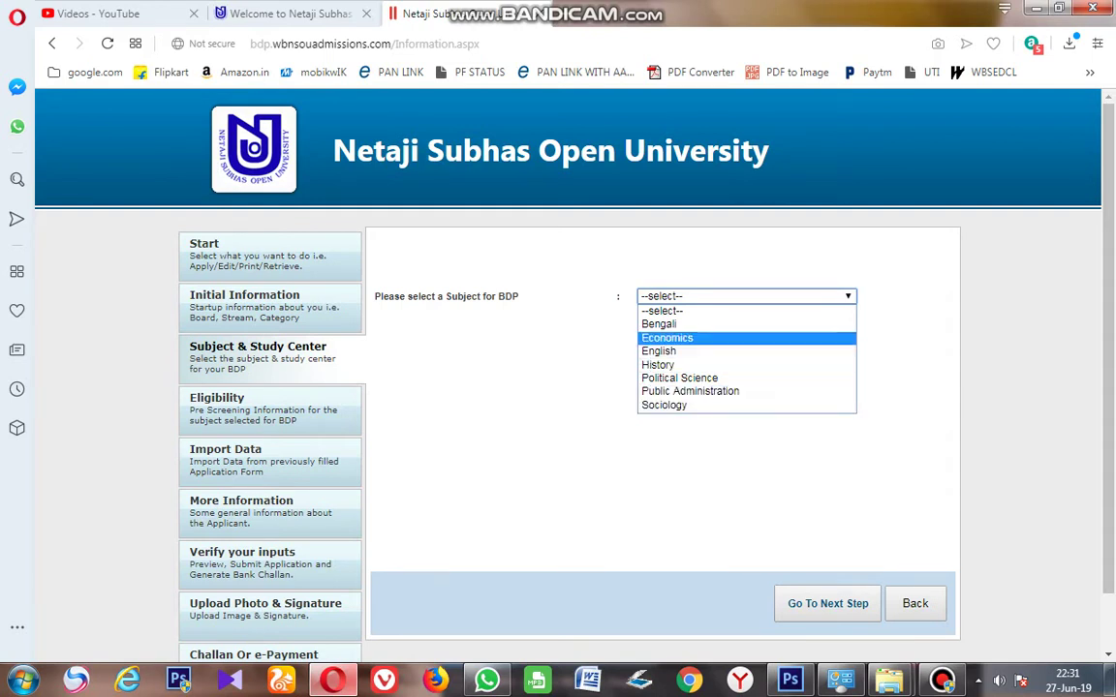
key(Down)
click(746, 351)
Step: Look through the BDP subjects again and set the subject to Bengali
click(745, 297)
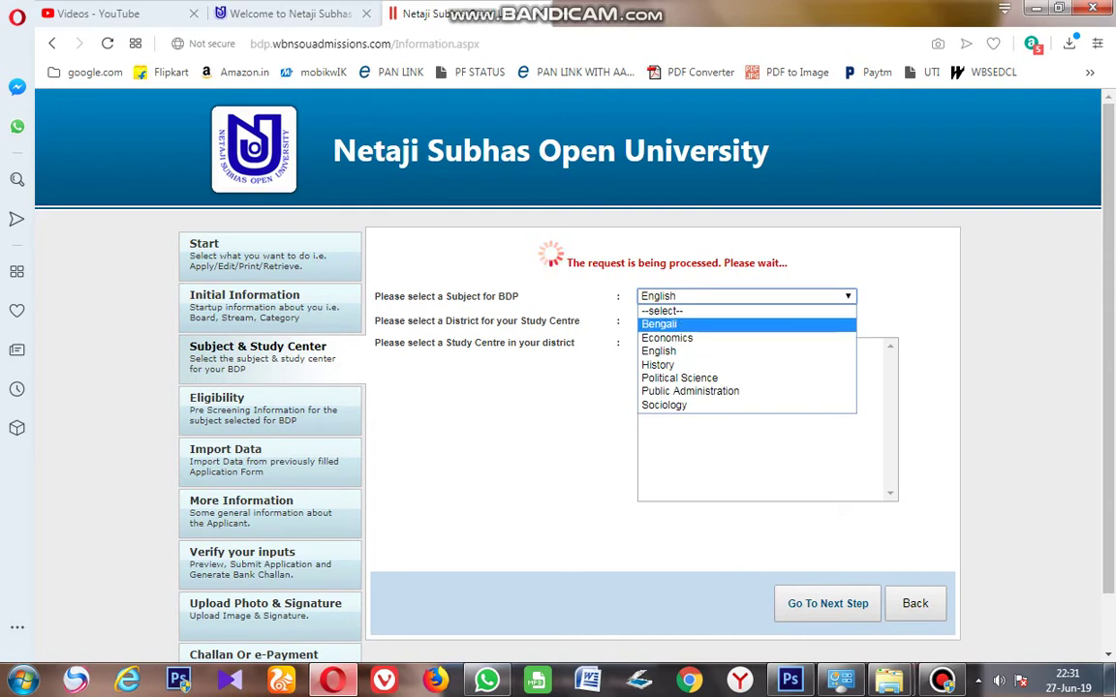
key(alt+Down)
key(Up)
key(Up)
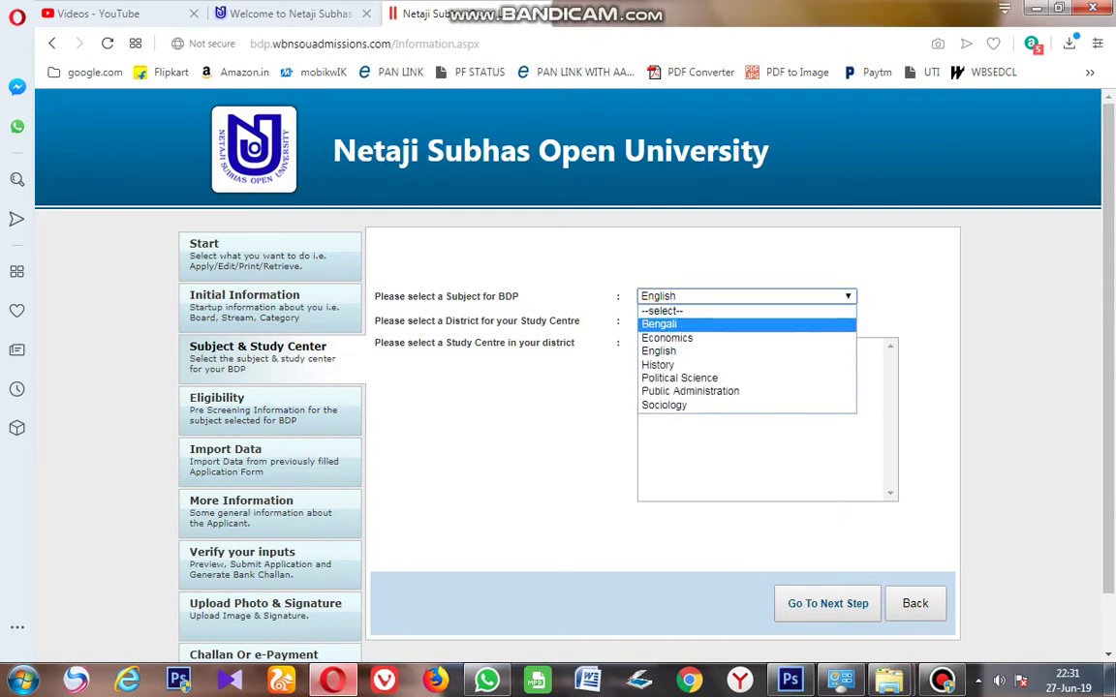
key(Down)
key(Down)
key(Down)
key(Down)
key(Down)
key(Down)
key(Up)
key(Up)
key(Up)
key(Up)
key(Up)
key(Up)
key(Return)
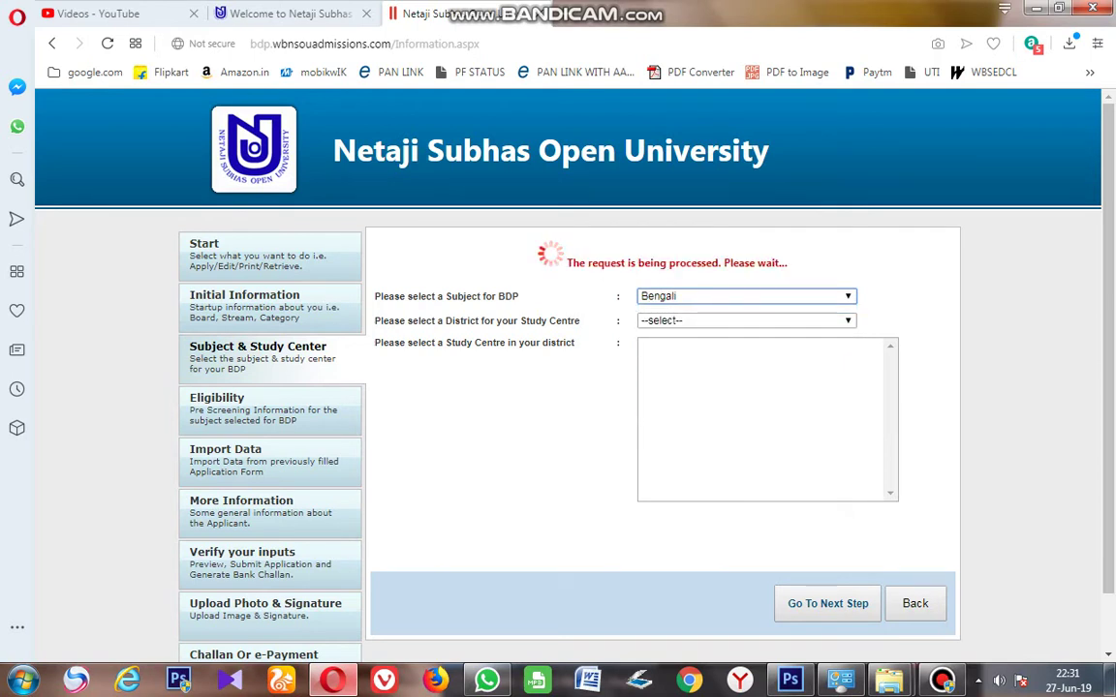
Step: Set the study centre district to North 24-Parganas and select Dum Dum Motijheel College Study Centre
click(747, 320)
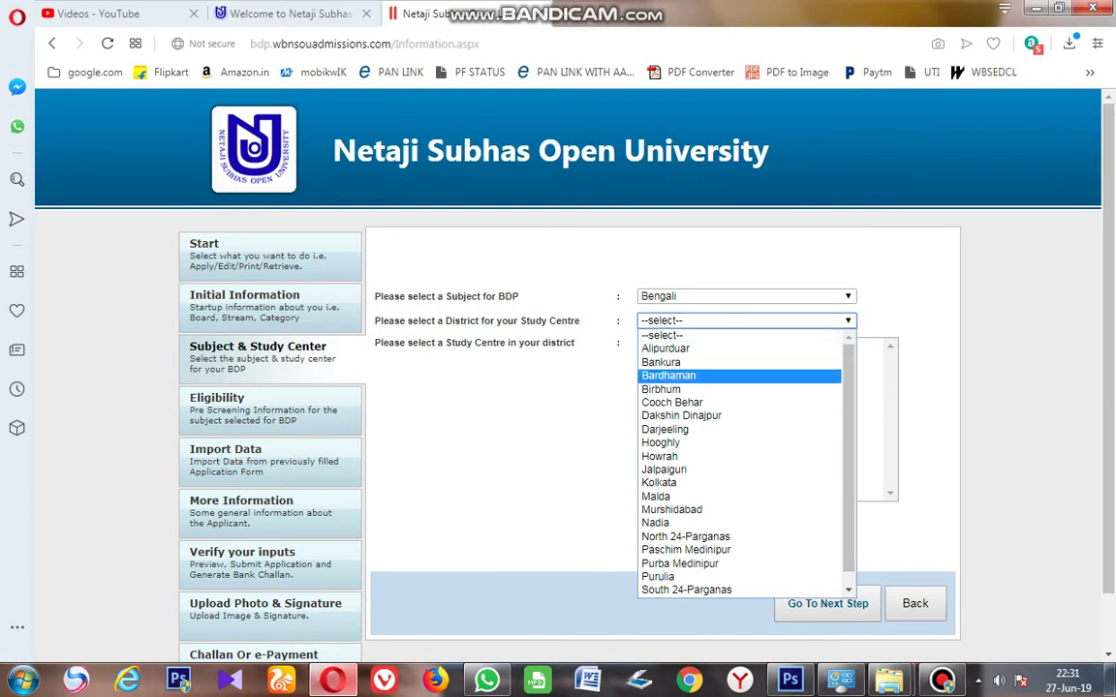
key(Up)
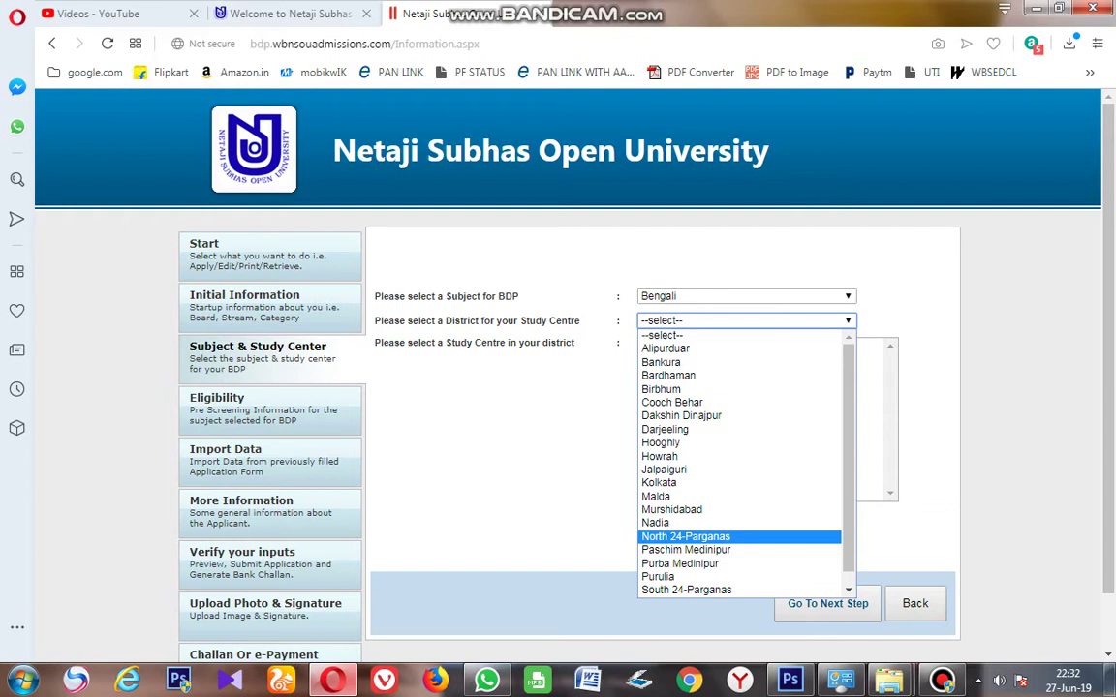
click(685, 536)
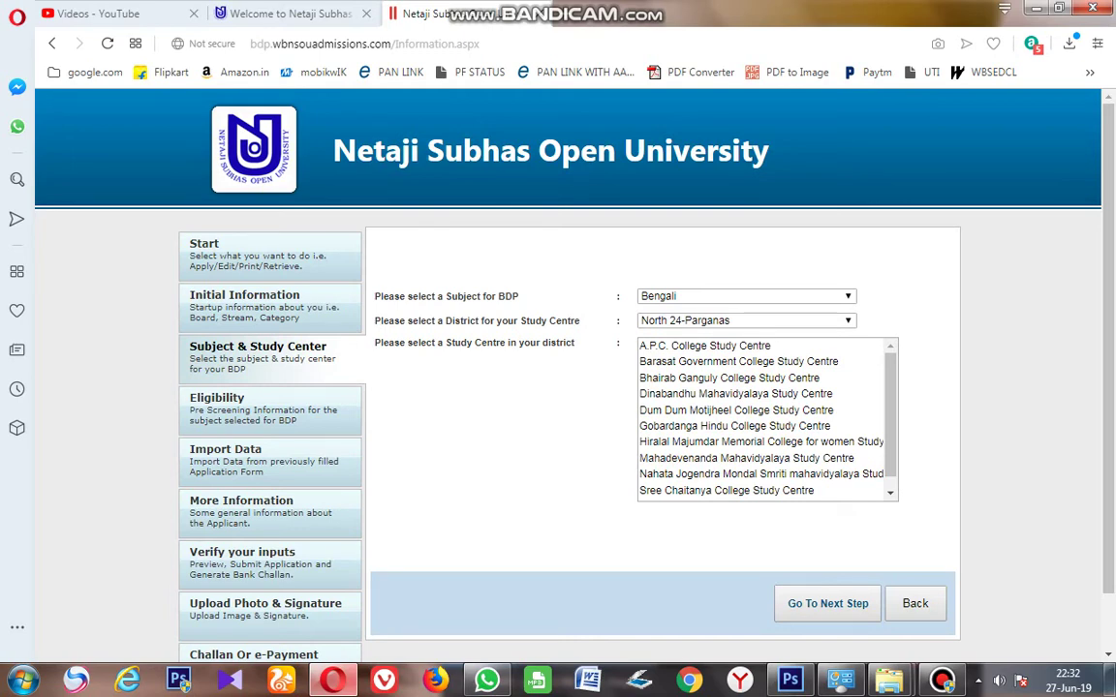
scroll(765, 419, down, 1)
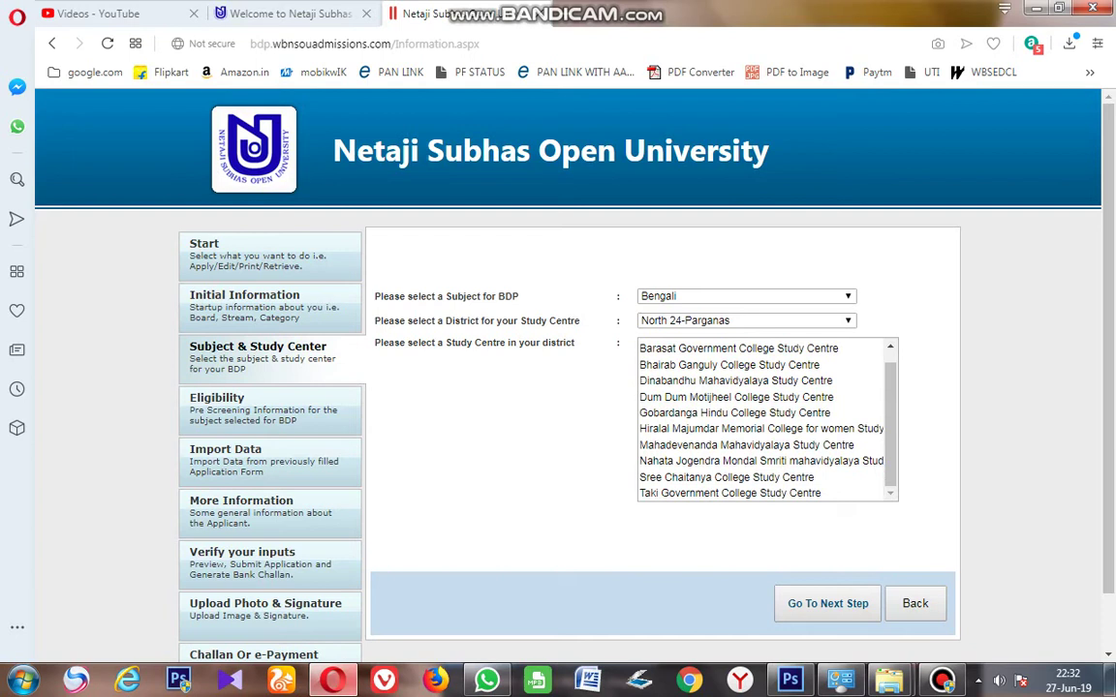
click(738, 397)
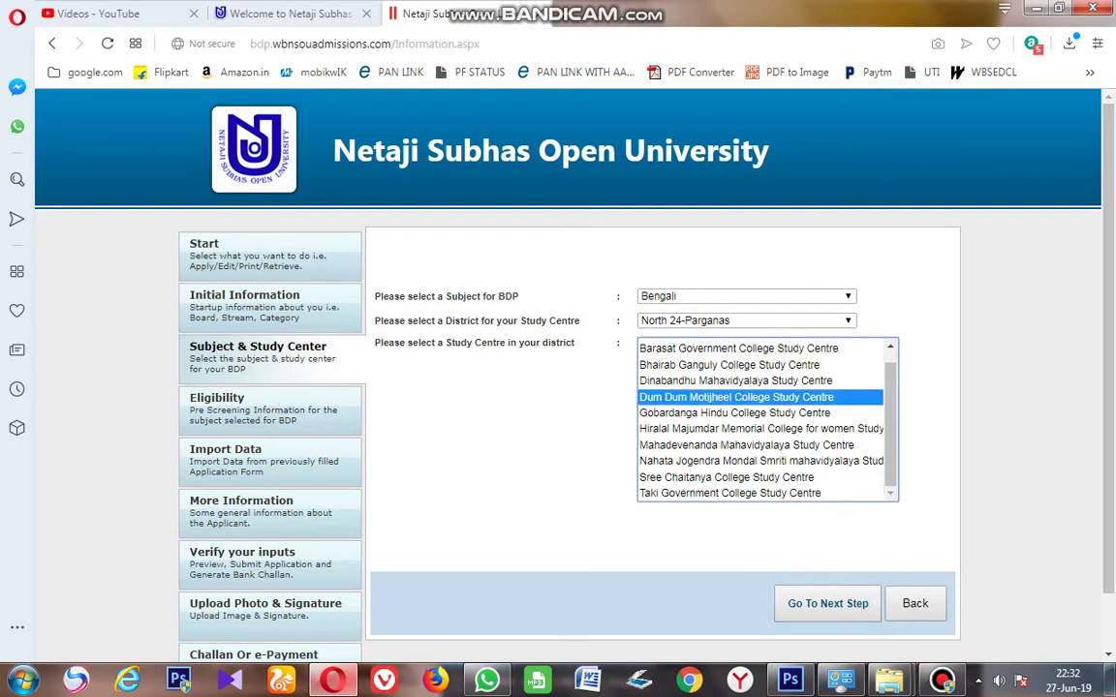
Step: Confirm the subject and study centre, accept the eligibility criteria declaration, and proceed to the data import page
click(827, 604)
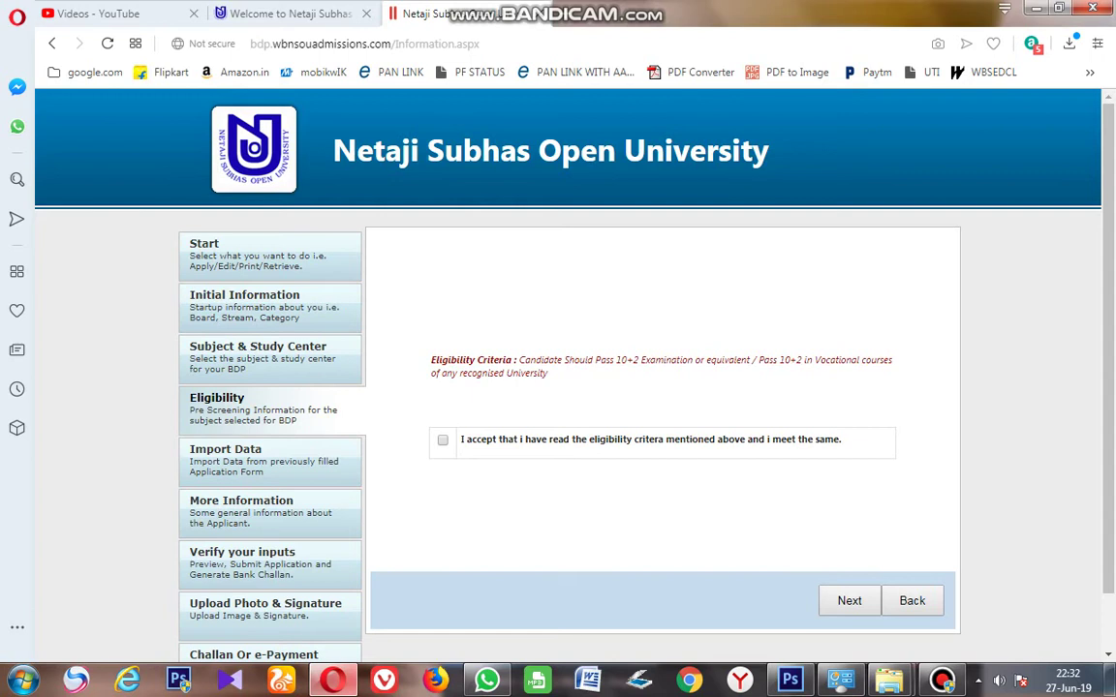
click(443, 439)
click(849, 600)
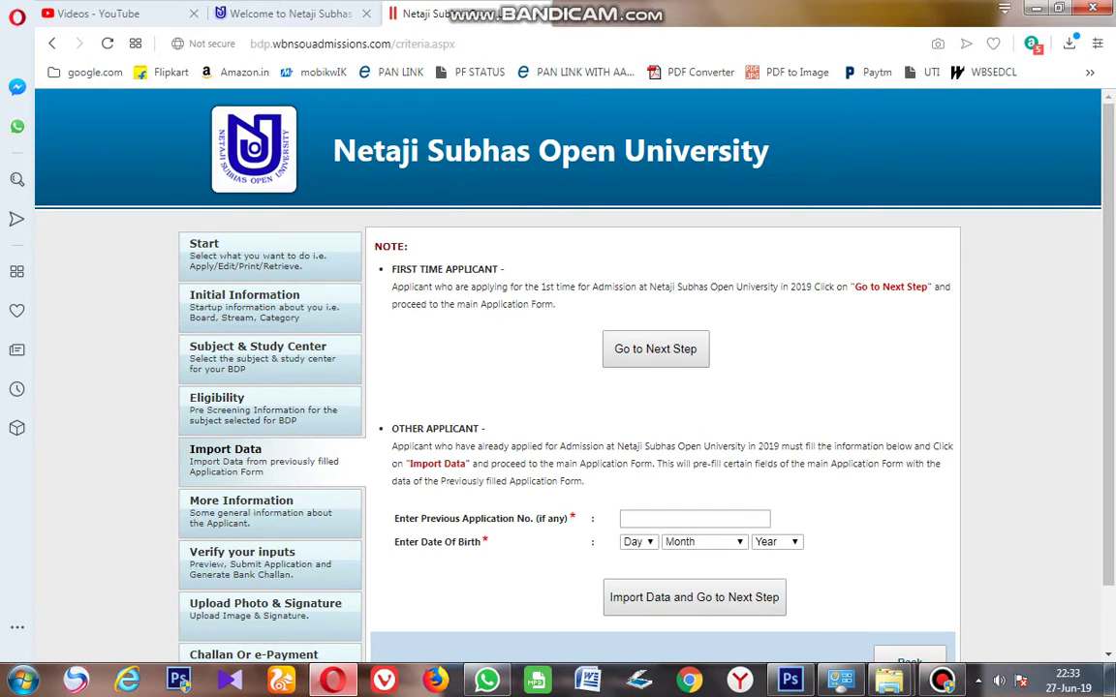
Step: Review the notes for first-time and other applicants, and continue to the main application form as a first-time applicant
drag(392, 269, 583, 307)
click(587, 312)
scroll(567, 368, down, 2)
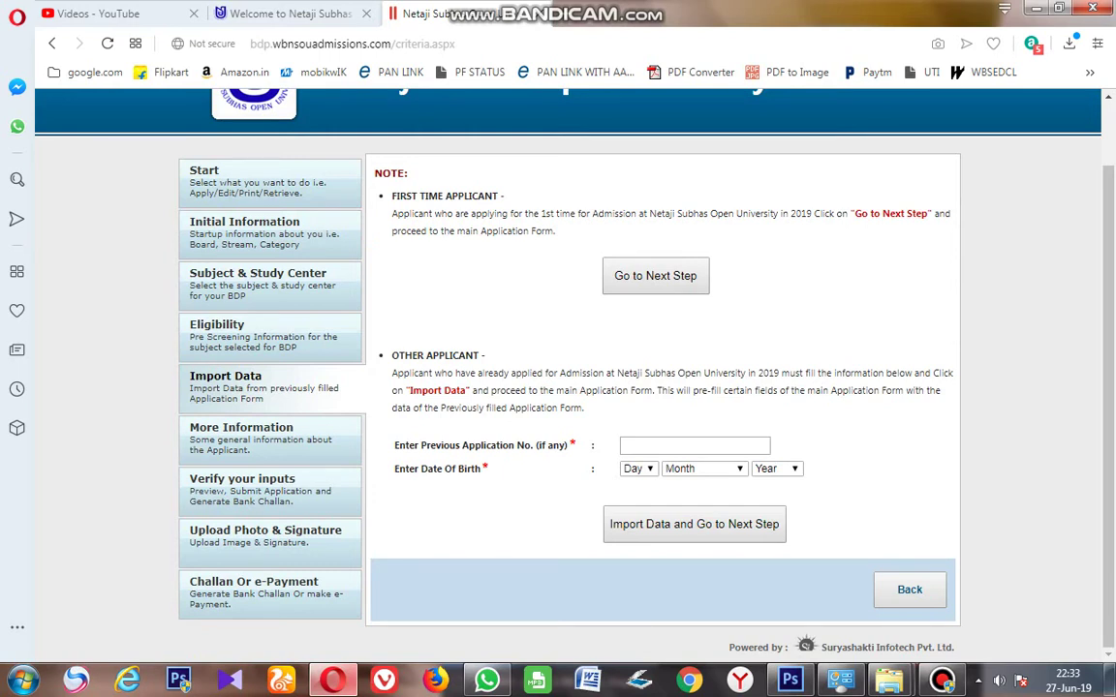
drag(391, 356, 488, 469)
click(527, 484)
drag(391, 195, 556, 232)
click(572, 238)
scroll(568, 387, up, 1)
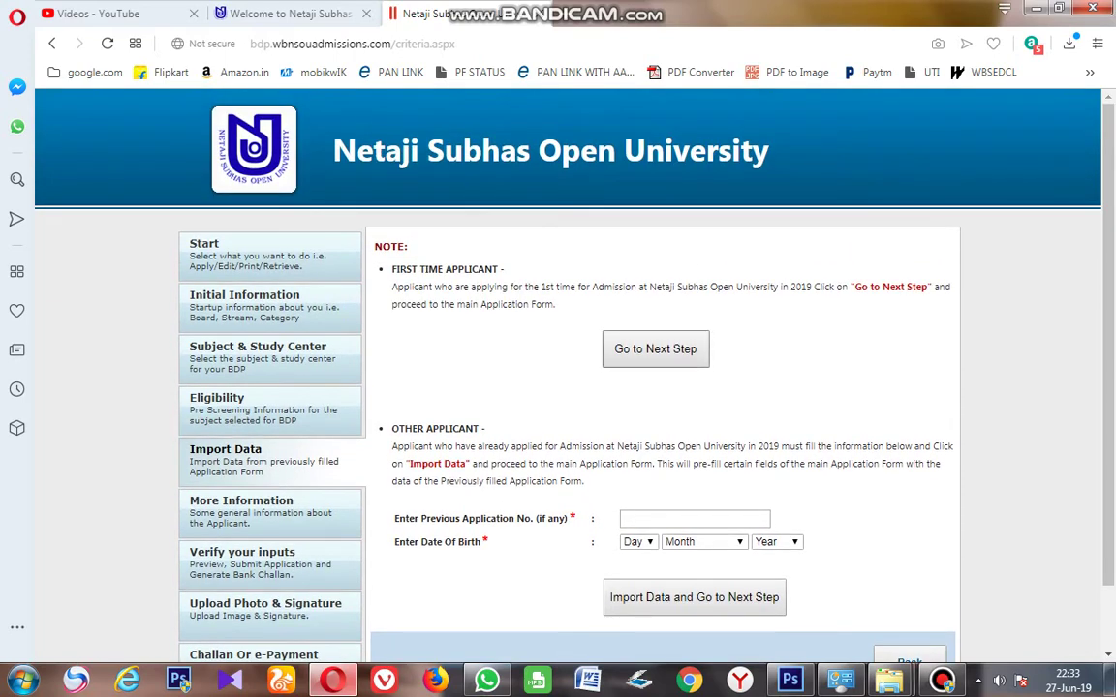
click(655, 350)
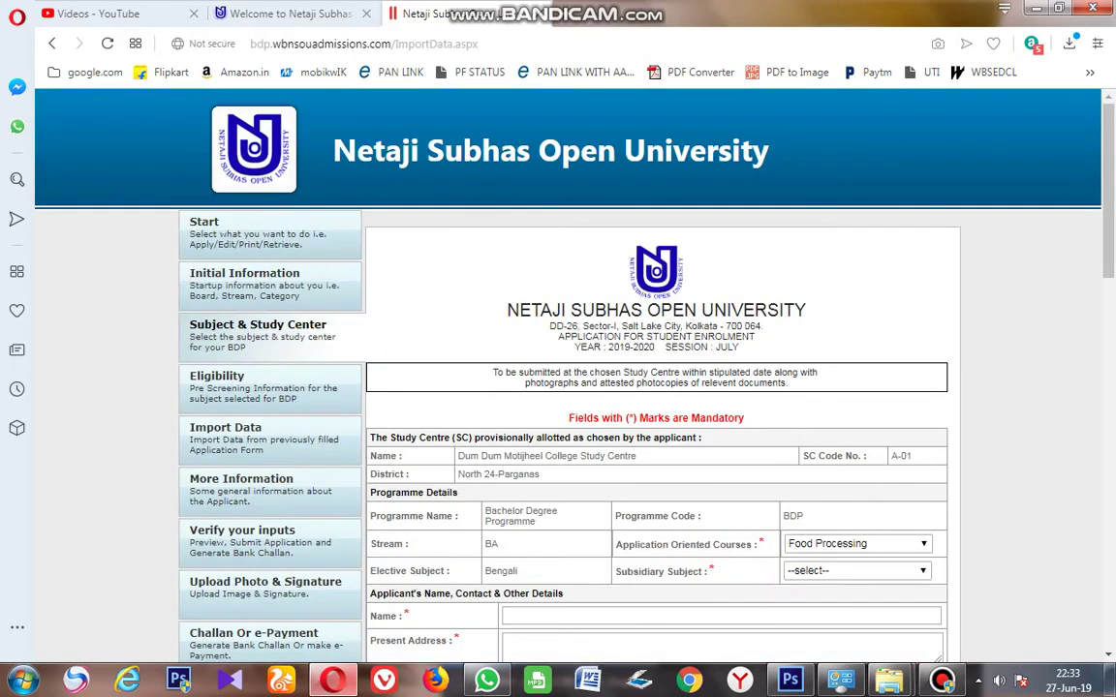
Step: Fill in the present address and its pin code in the applicant's details using the saved address
scroll(568, 387, down, 1)
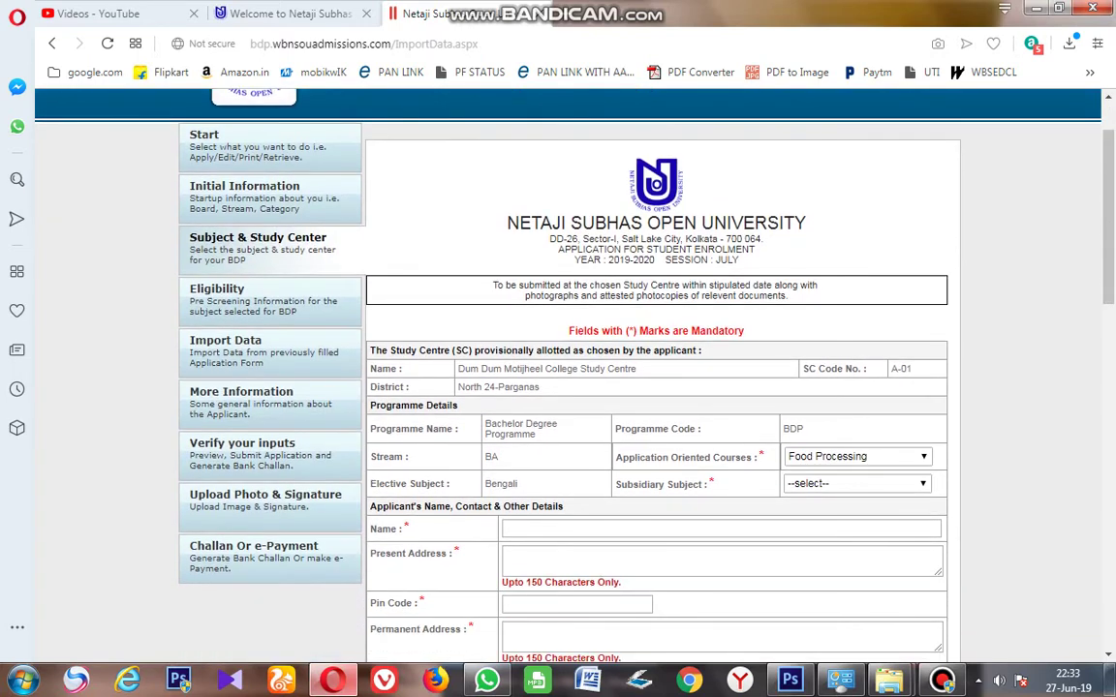
scroll(568, 387, down, 2)
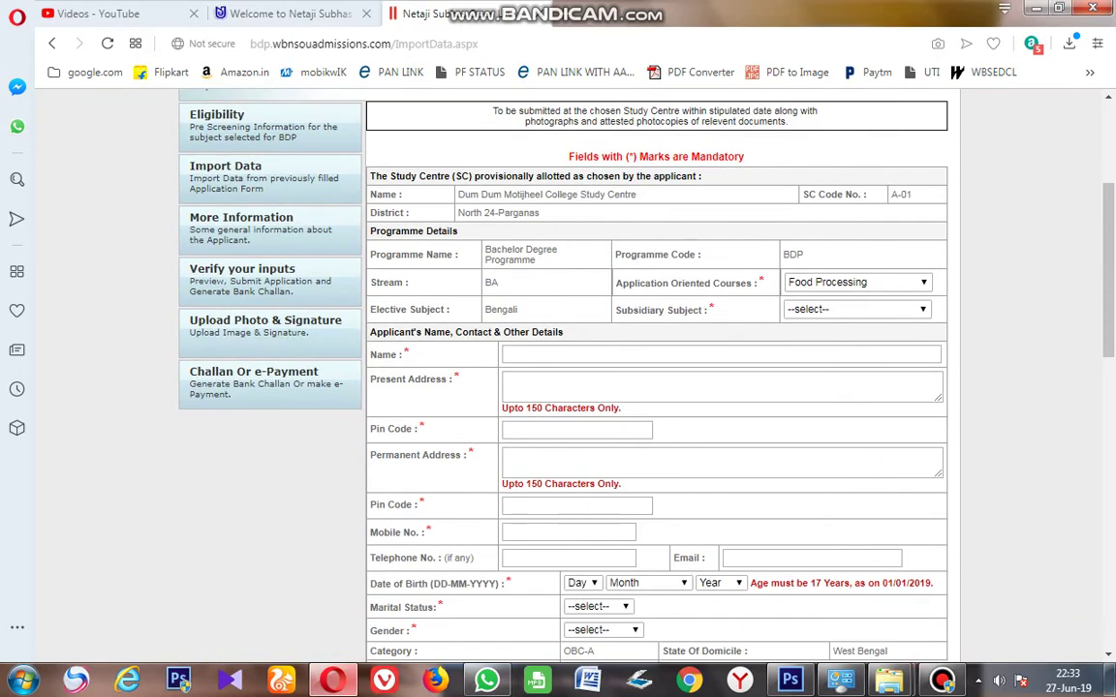
click(619, 355)
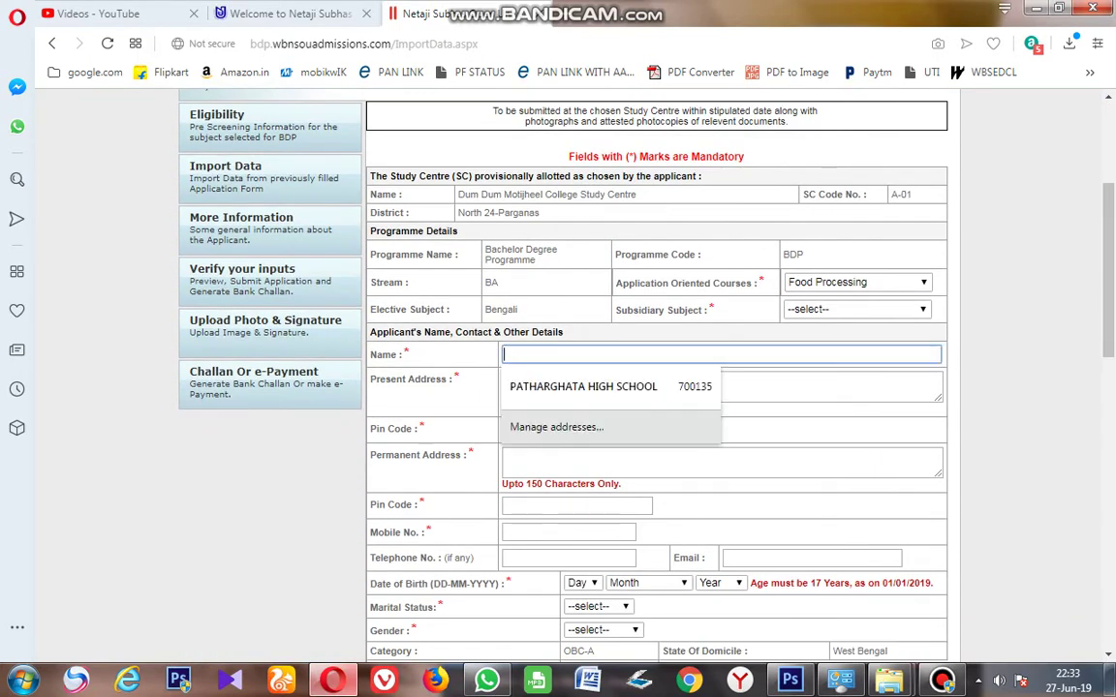
click(1026, 368)
click(619, 386)
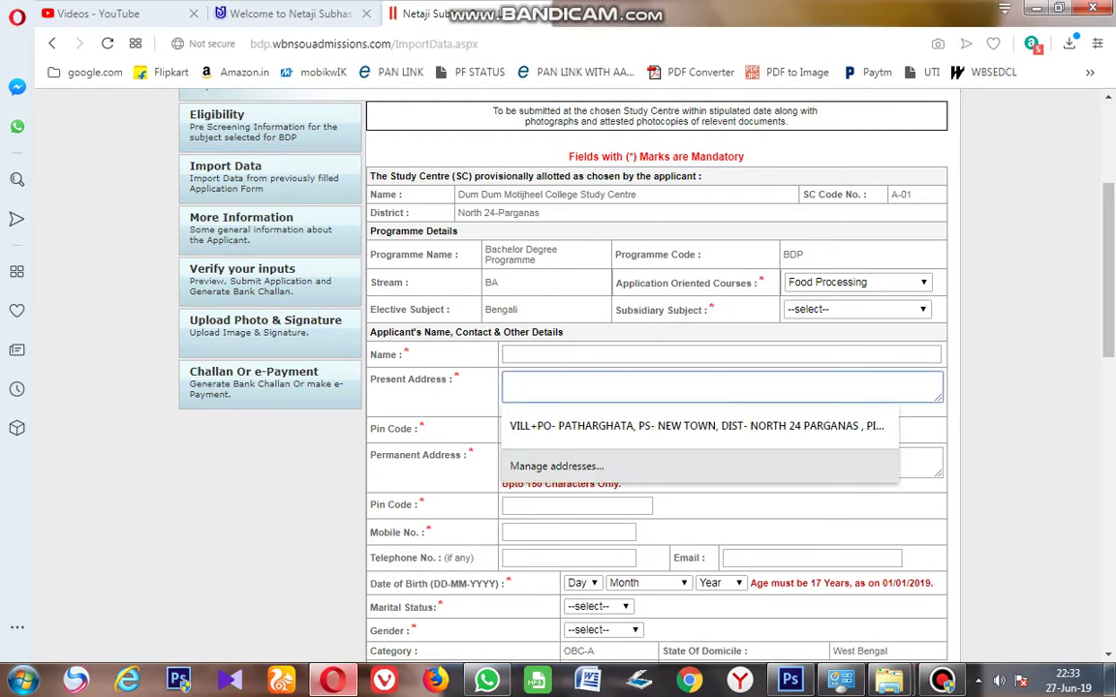
click(1026, 382)
click(590, 387)
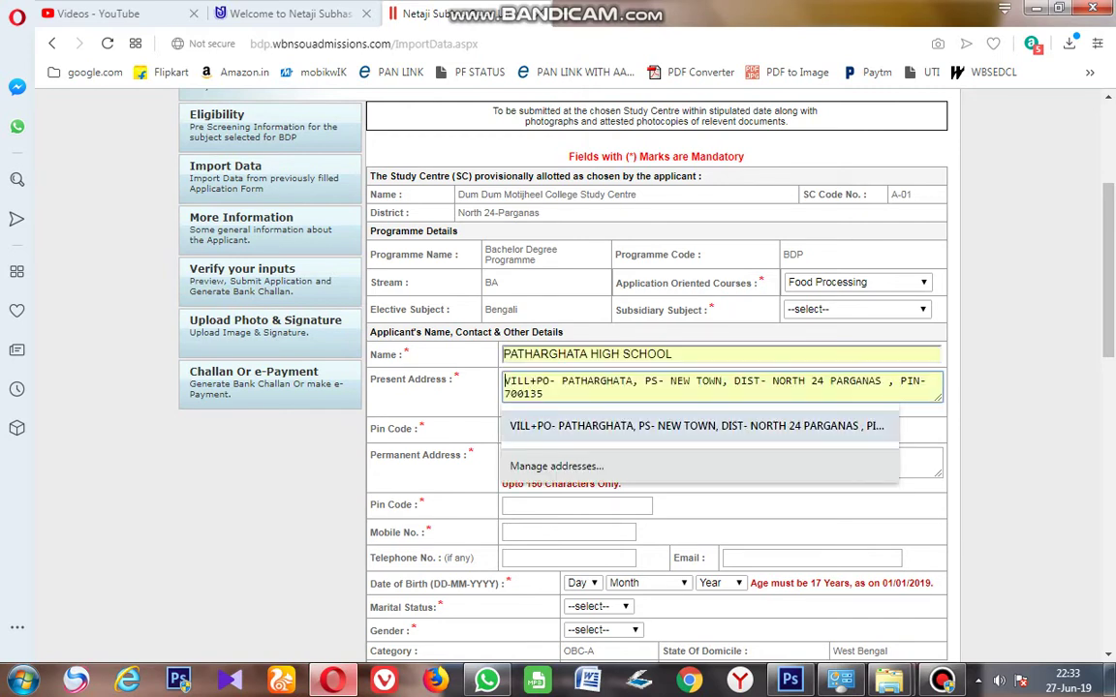
click(697, 427)
Step: Replace the autofilled applicant name with THE OXFORD
drag(678, 355, 501, 354)
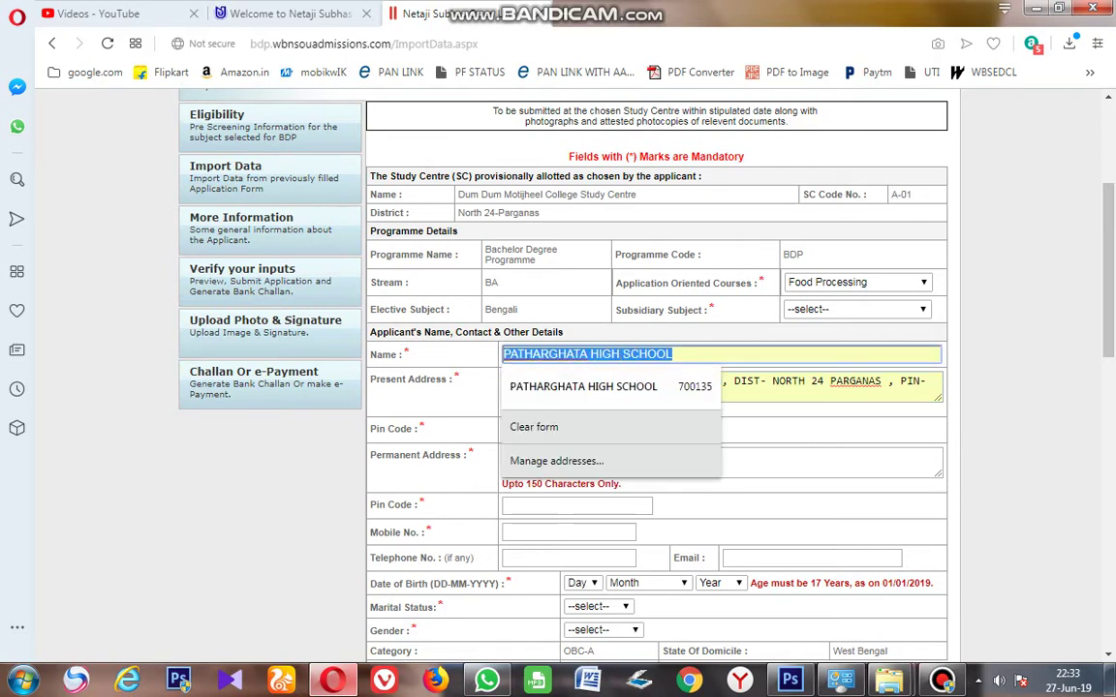
click(1027, 382)
scroll(1026, 383, down, 1)
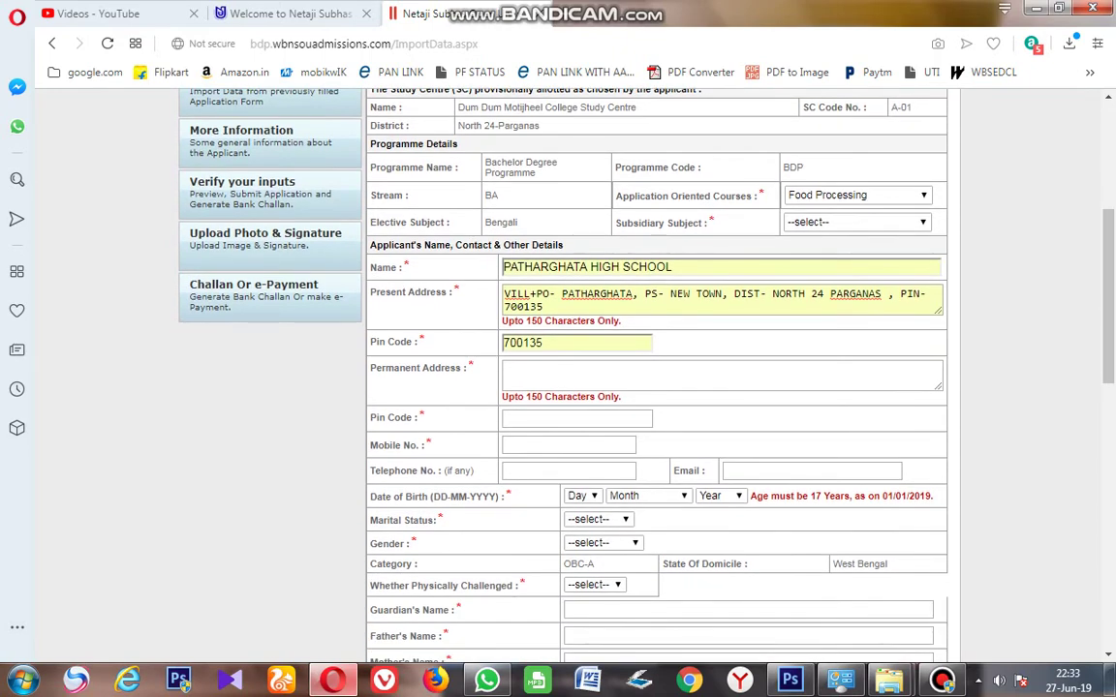
triple_click(647, 267)
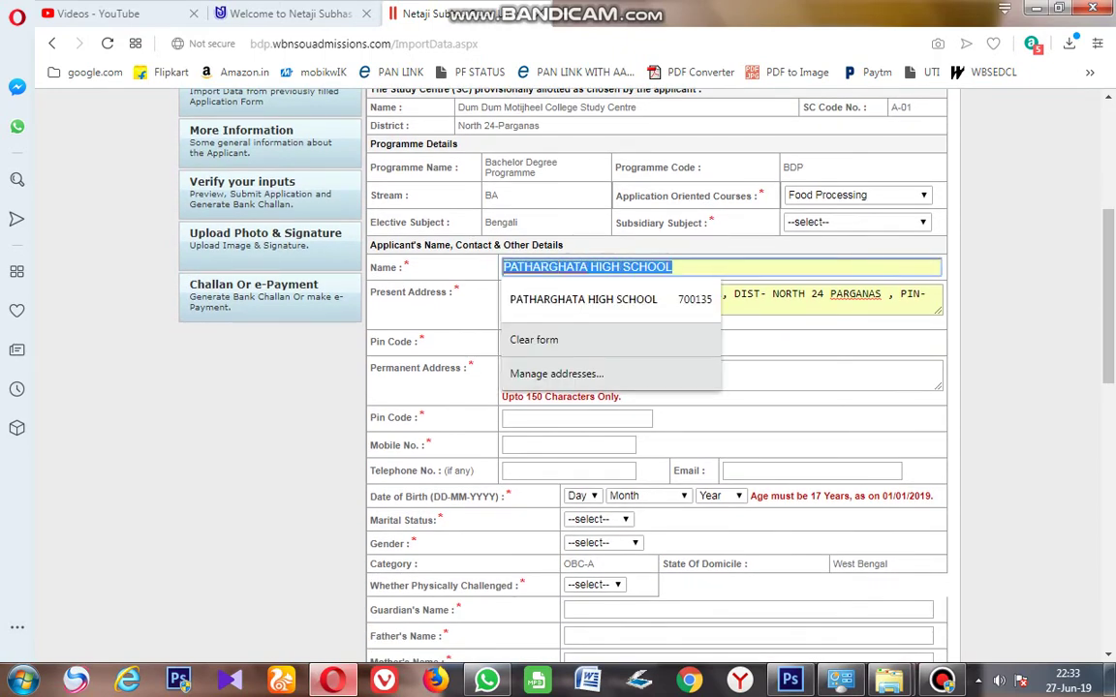
text(TH)
key(BackSpace)
key(BackSpace)
key(BackSpace)
key(BackSpace)
key(BackSpace)
key(BackSpace)
key(BackSpace)
key(BackSpace)
key(BackSpace)
key(BackSpace)
key(BackSpace)
key(BackSpace)
key(BackSpace)
key(BackSpace)
key(BackSpace)
key(BackSpace)
key(BackSpace)
key(BackSpace)
key(BackSpace)
key(BackSpace)
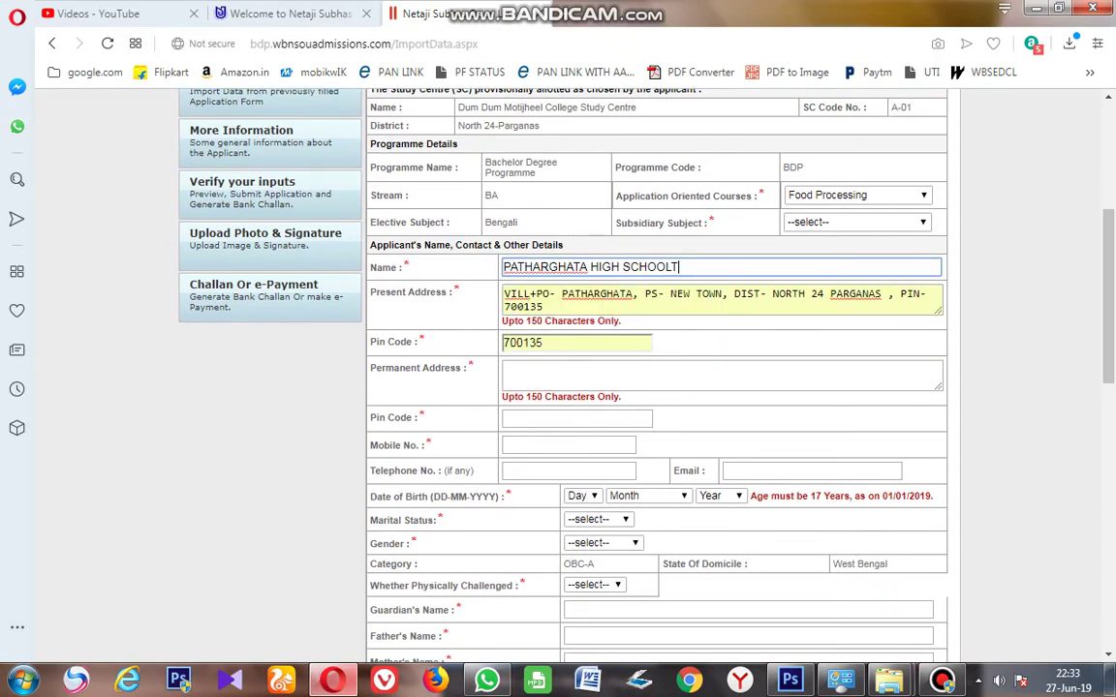
key(BackSpace)
key(BackSpace)
key(BackSpace)
text(TH)
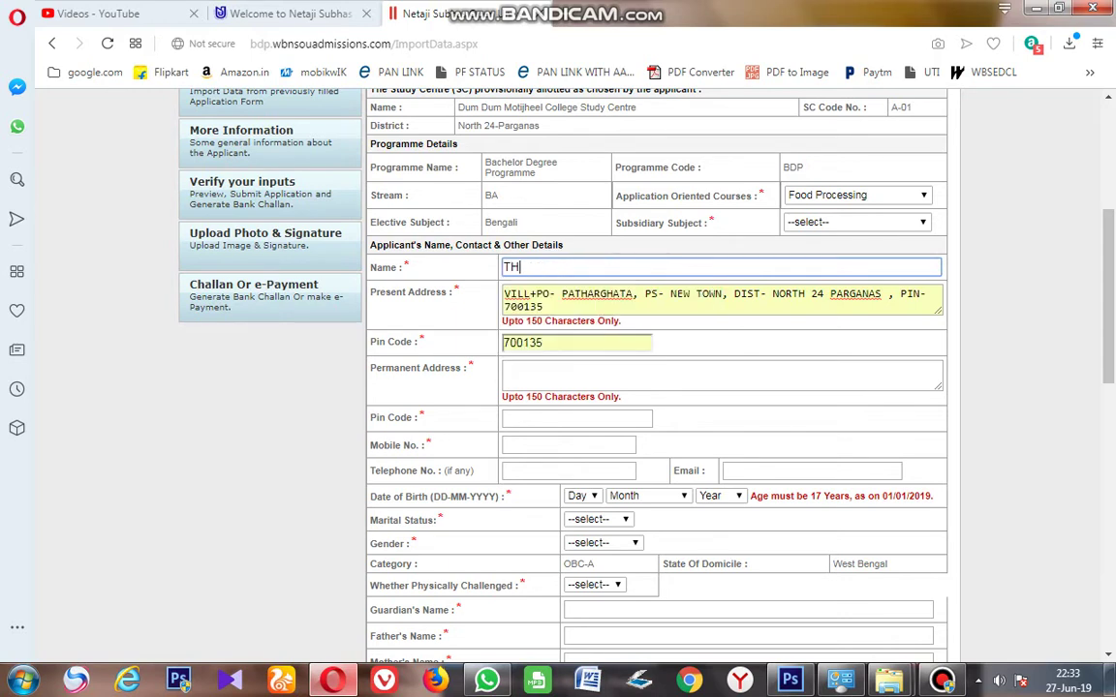
text(E OXFORD)
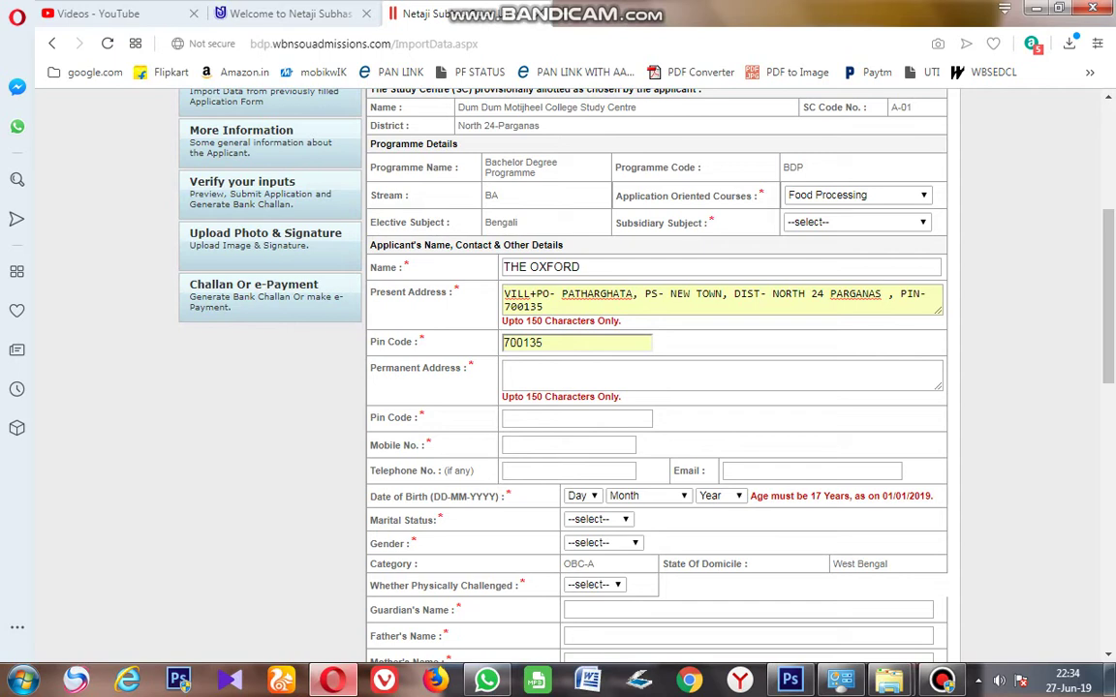
Step: Fill in the permanent address and its pin code using the saved address
click(600, 375)
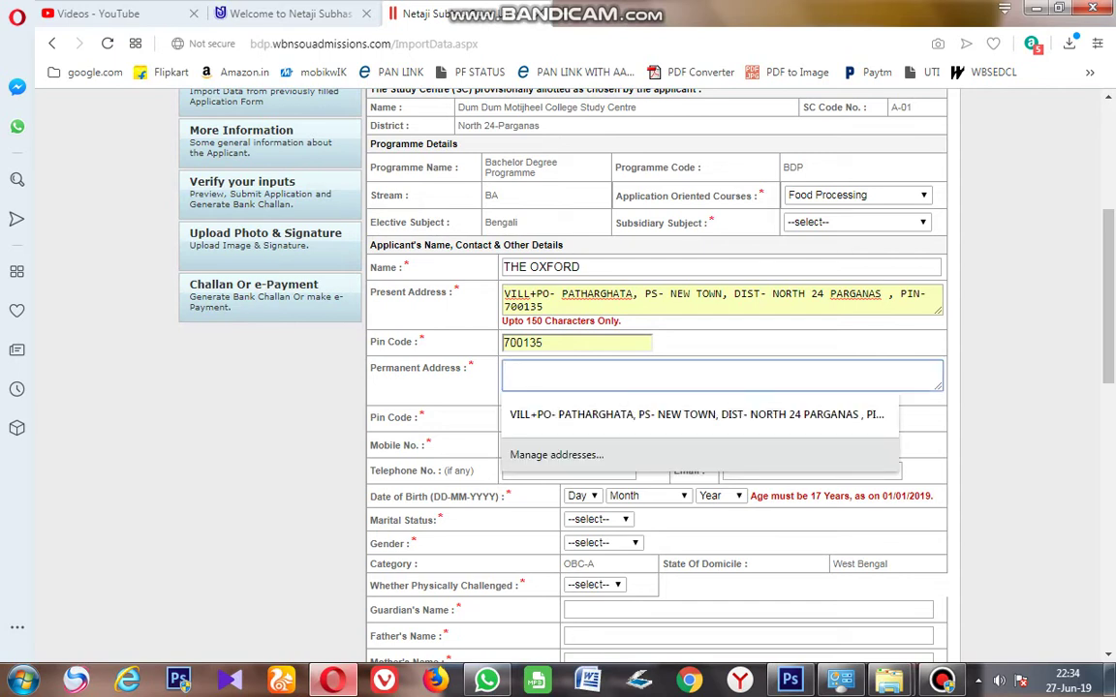
click(721, 400)
click(600, 375)
key(Down)
key(Return)
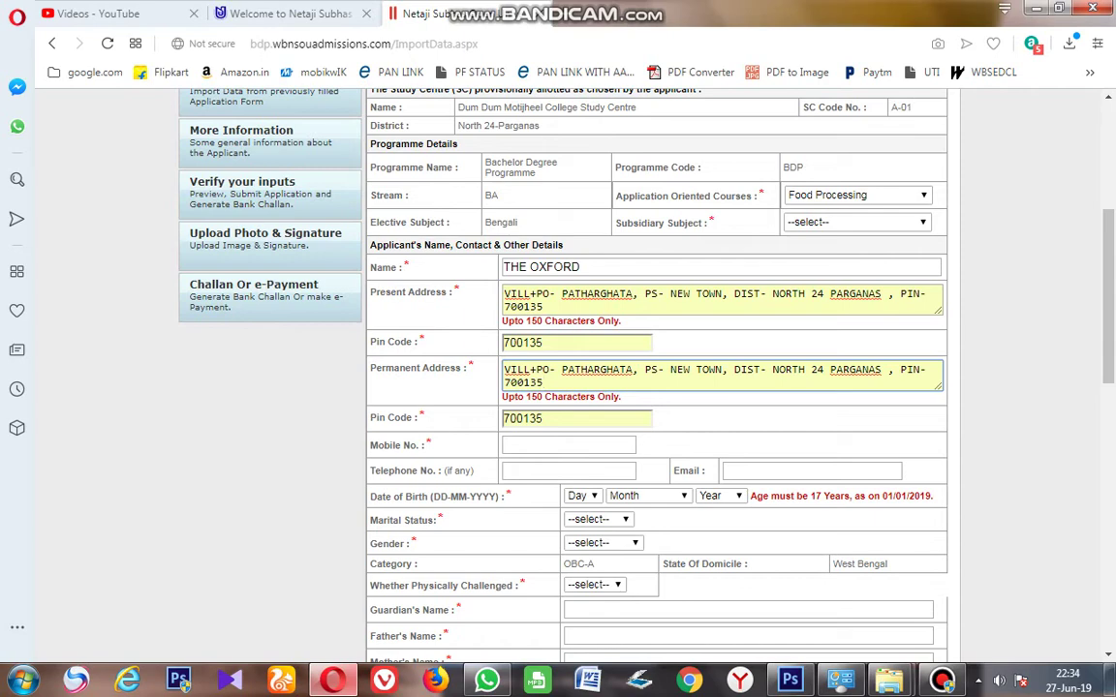
Step: Fill in the applicant's mobile number from the saved entry and skip the optional telephone number
scroll(639, 388, down, 3)
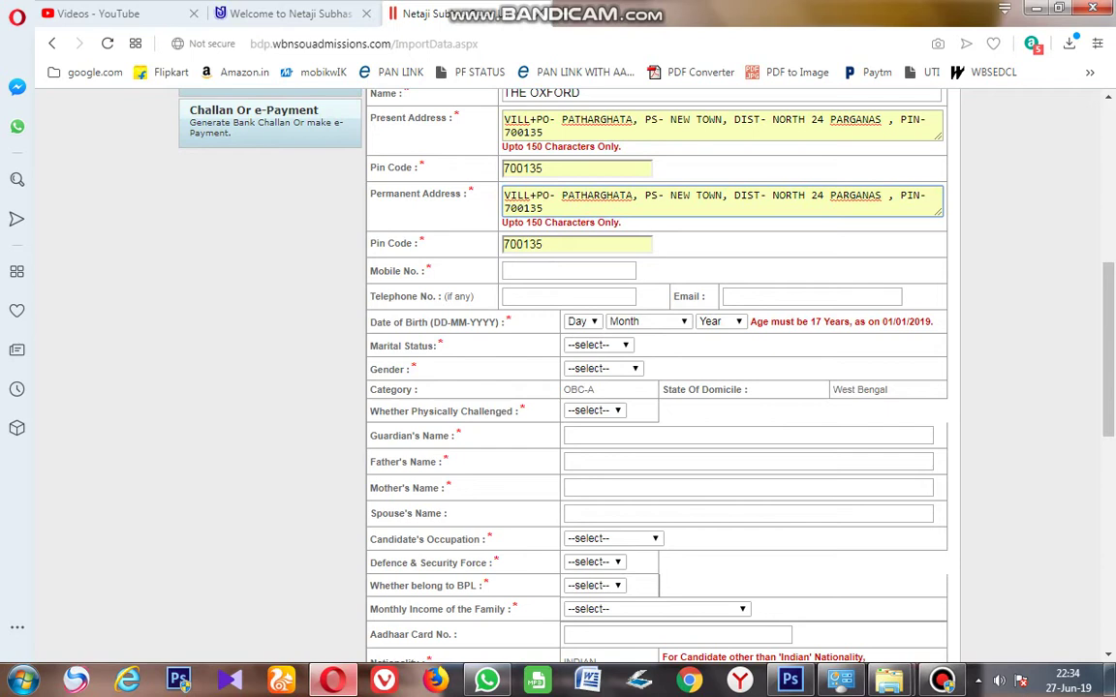
click(568, 271)
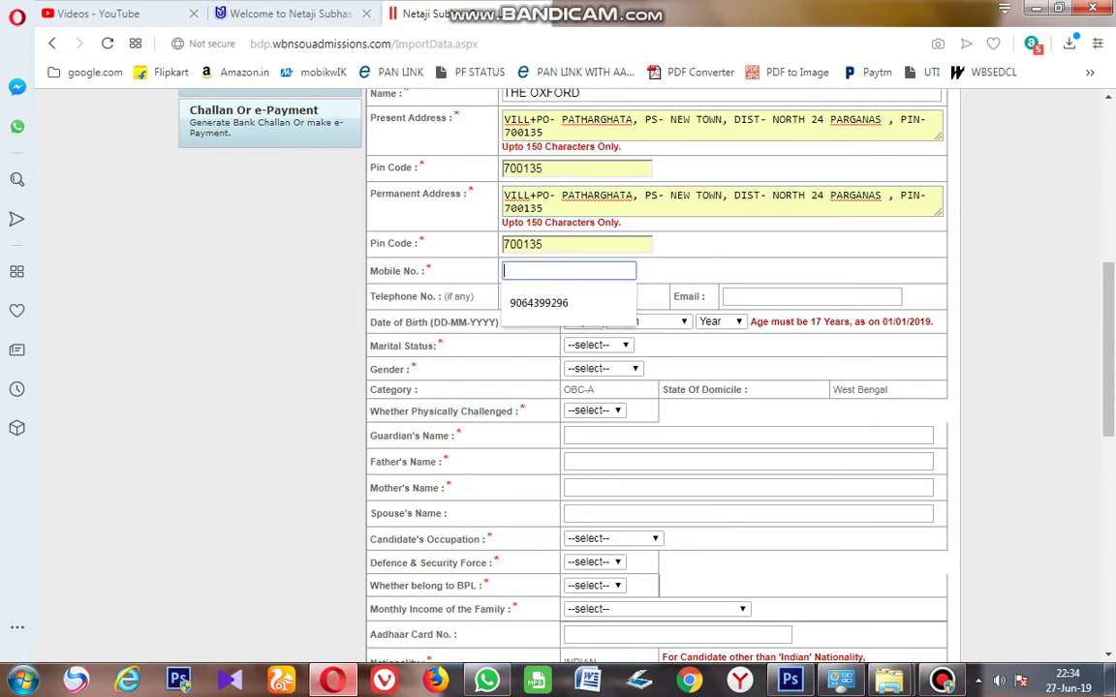
key(Down)
key(Return)
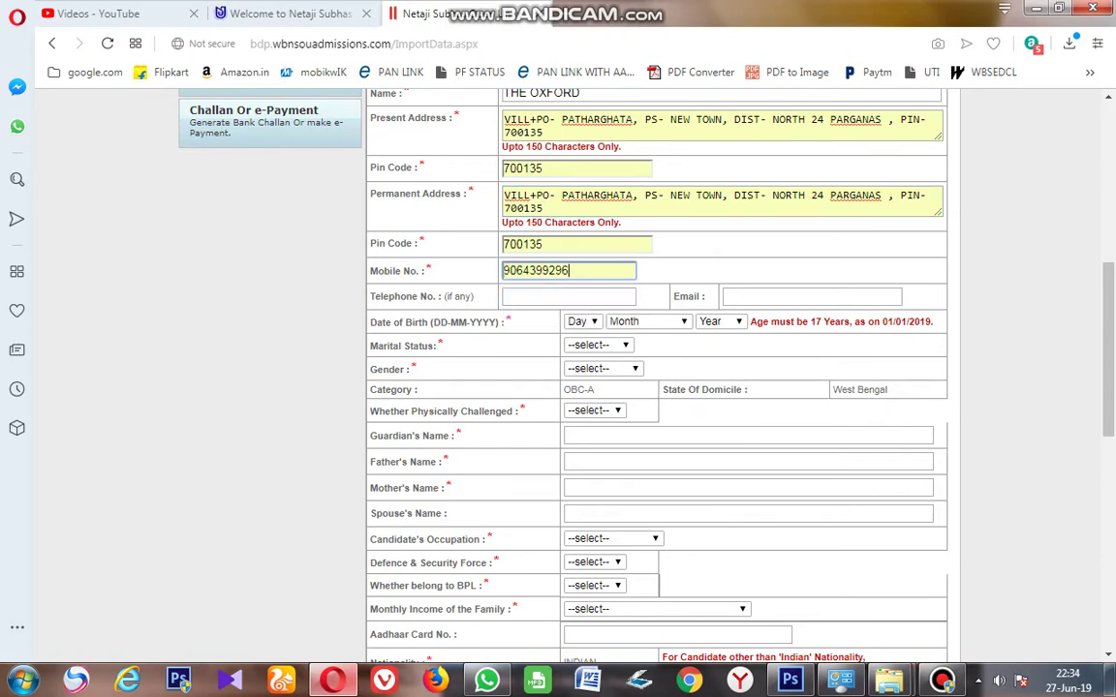
key(ctrl+a)
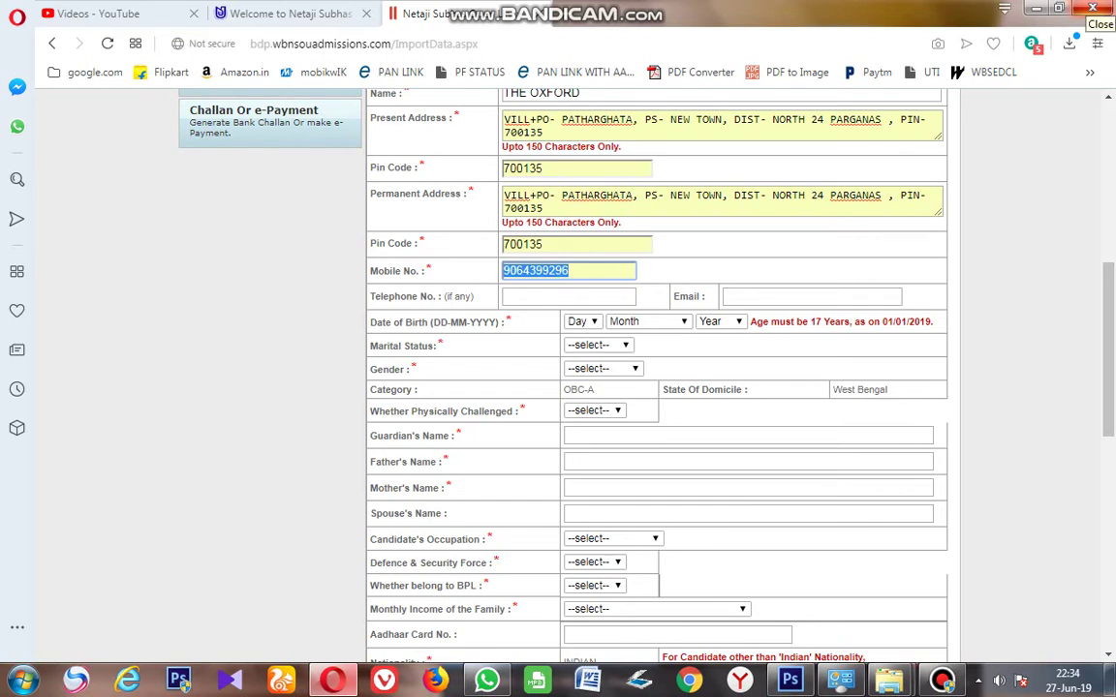
key(Tab)
key(Tab)
key(Tab)
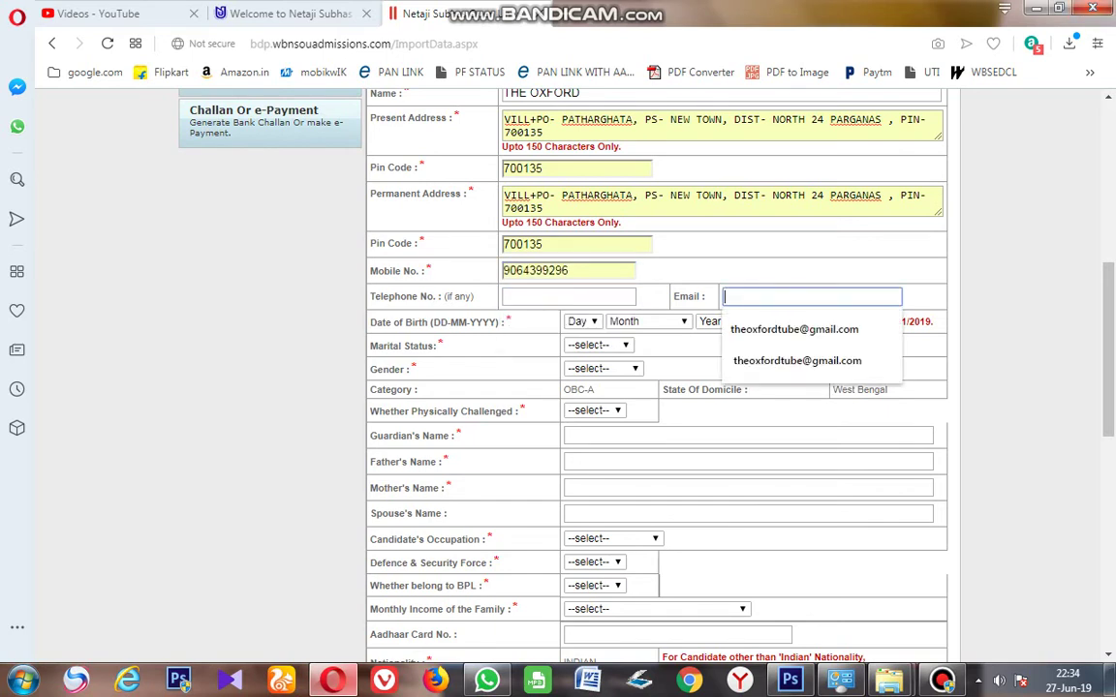
Step: Choose the day and month of the applicant's date of birth
click(583, 321)
key(Down)
key(Down)
key(Down)
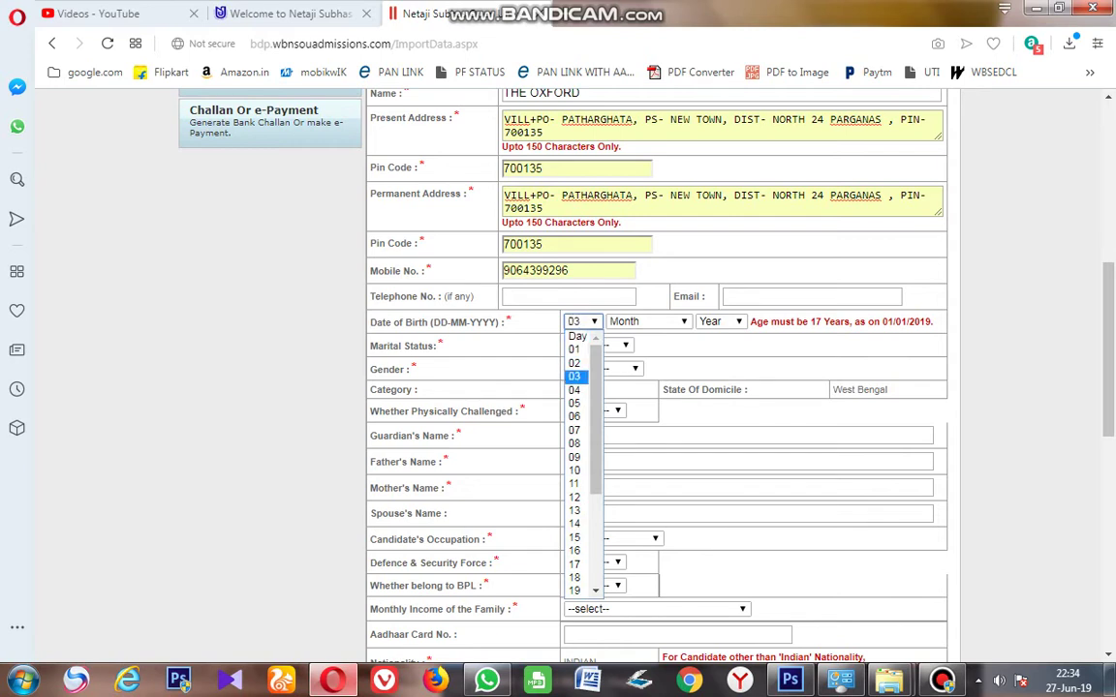
key(Return)
key(Tab)
key(alt+Down)
key(Down)
key(Down)
key(Down)
key(Down)
key(Down)
key(Down)
key(Down)
key(Return)
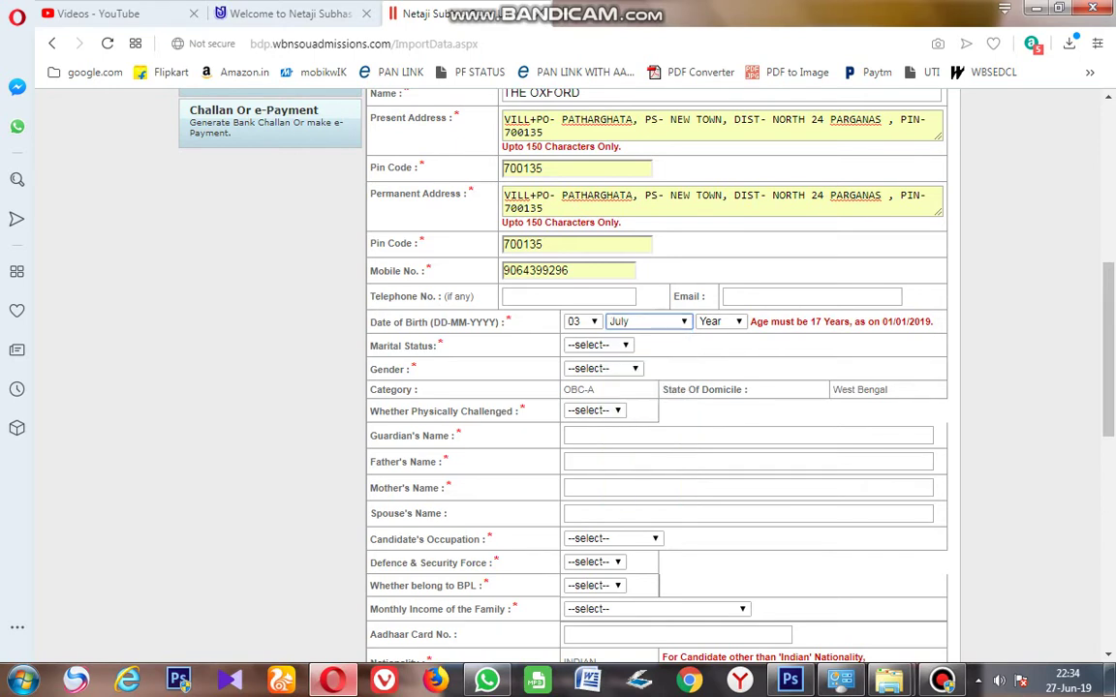
Step: Choose the year of the applicant's date of birth
key(Tab)
key(alt+Down)
key(Down)
key(Down)
key(Down)
key(Down)
key(Down)
key(Down)
key(Down)
key(Down)
key(Down)
key(Down)
key(Down)
key(Down)
key(Down)
key(Down)
key(Down)
key(Down)
key(Down)
key(Down)
key(Down)
key(Down)
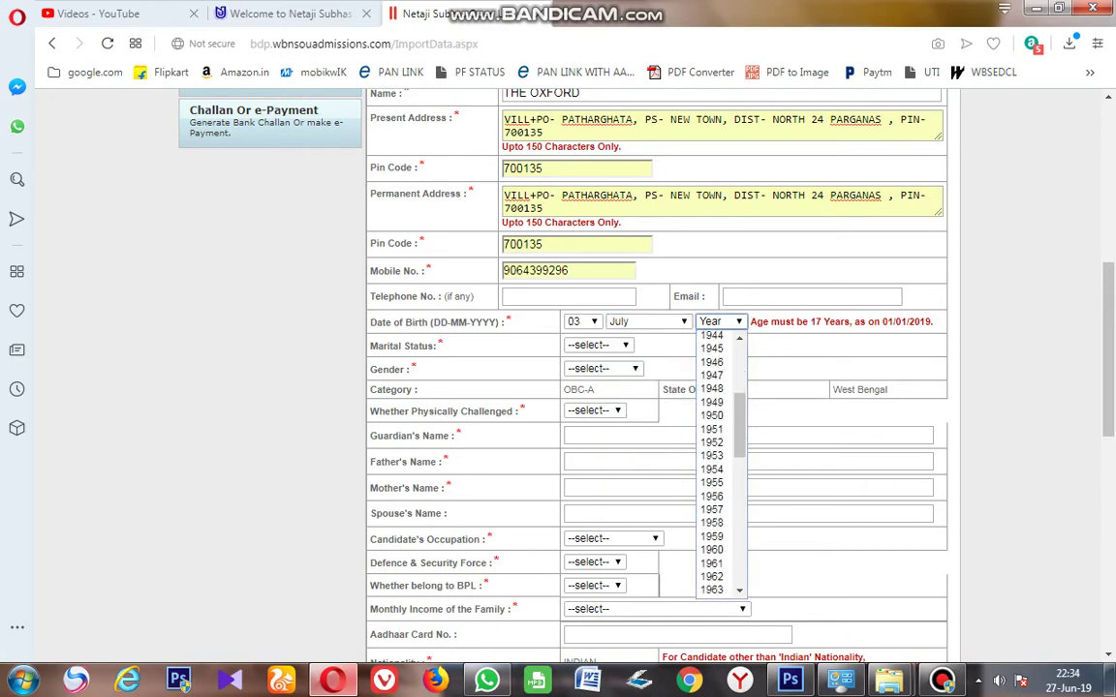
key(Down)
key(Down)
key(Down)
key(Up)
key(Up)
key(Up)
key(Up)
key(Return)
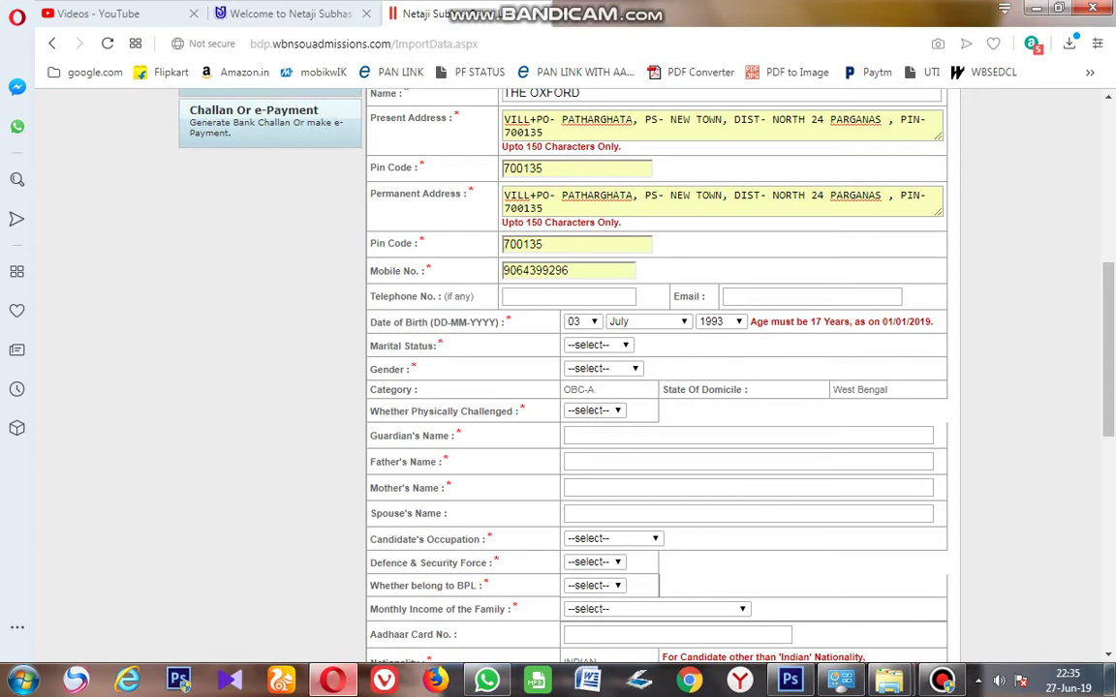
Step: Set the marital status to Married, the gender to Male, and physically challenged to No
click(600, 346)
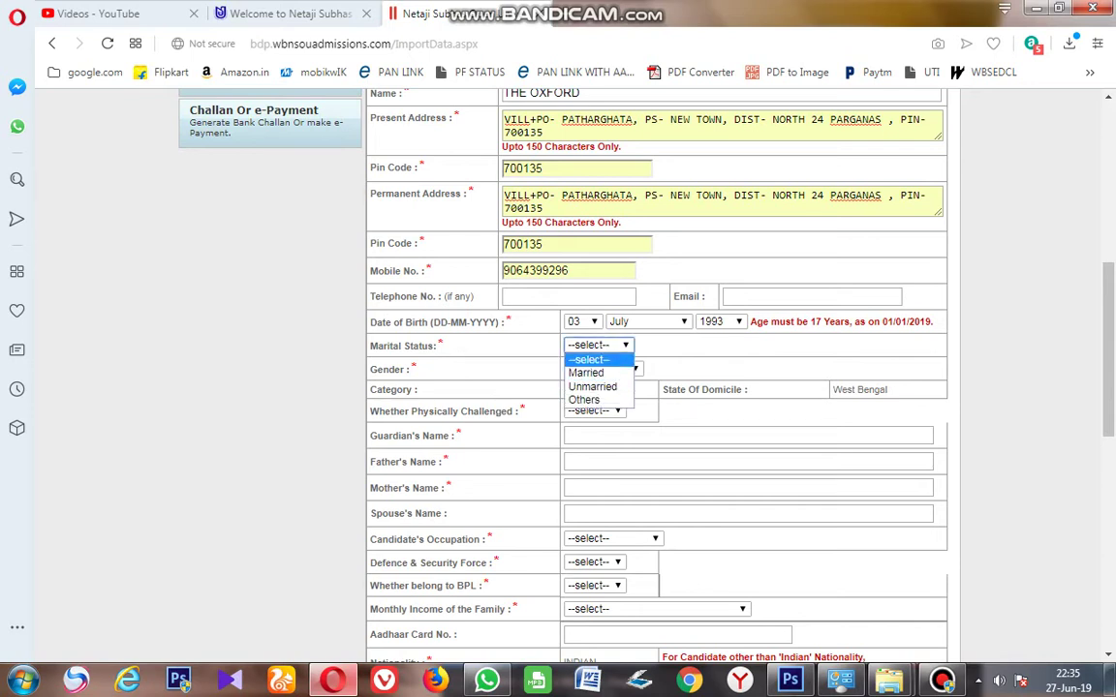
click(586, 372)
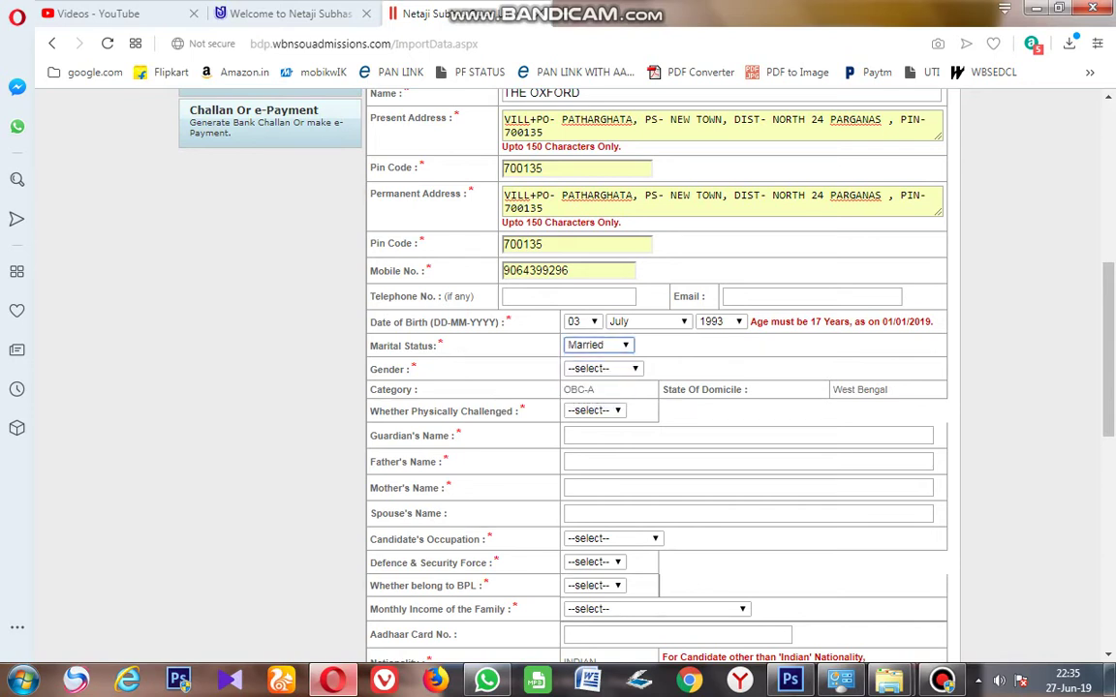
click(600, 369)
click(581, 396)
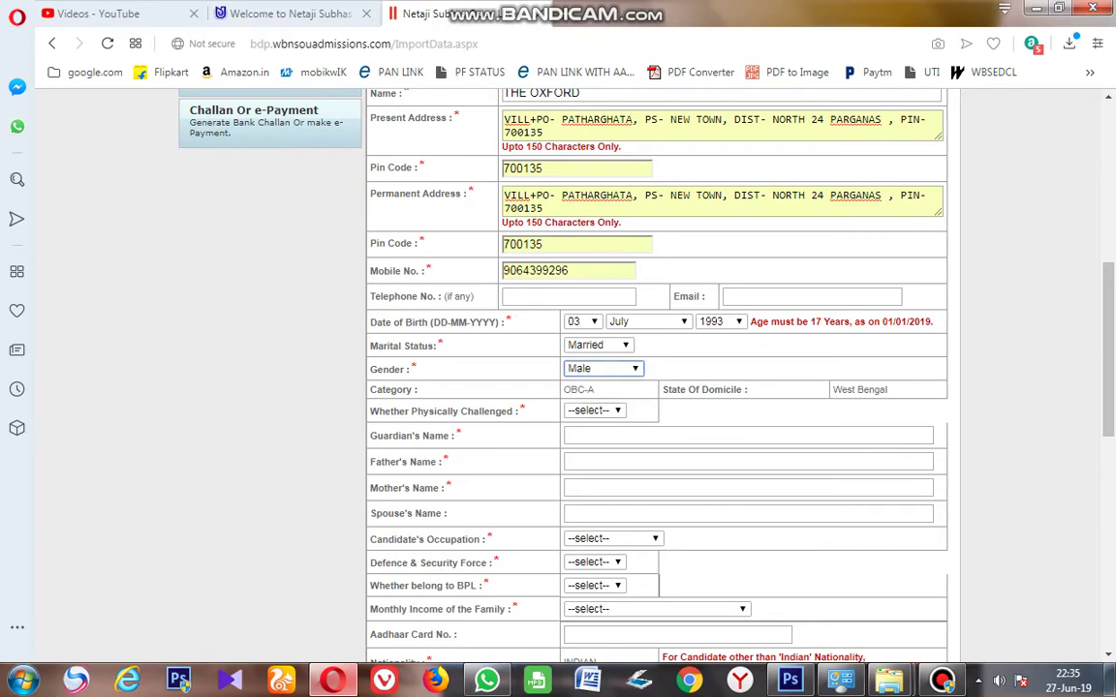
click(594, 411)
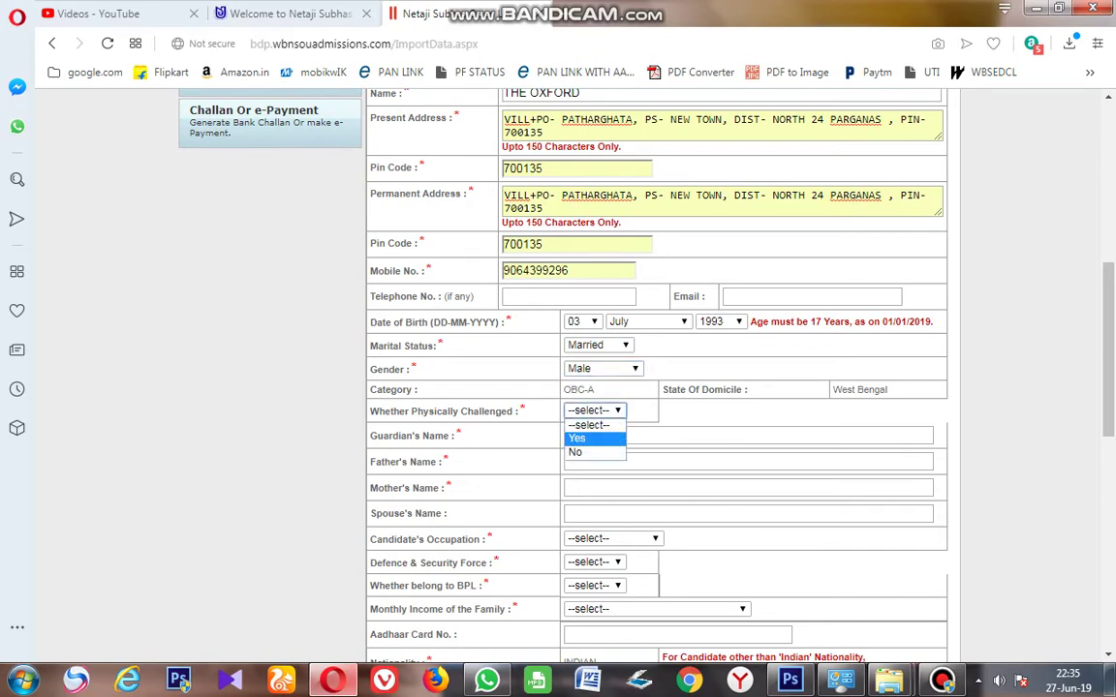
click(577, 452)
Step: Fill in the guardian's, father's and mother's names from the saved entries, leaving the spouse's name empty
scroll(591, 452, down, 2)
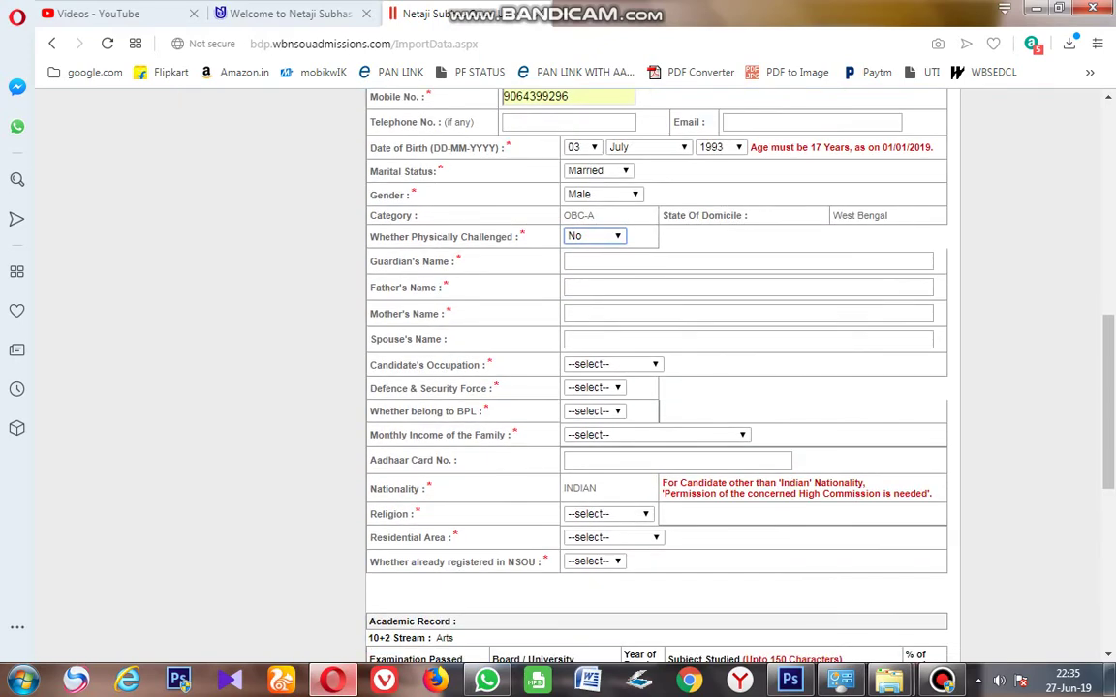
click(620, 261)
click(620, 262)
click(612, 293)
key(Tab)
key(Down)
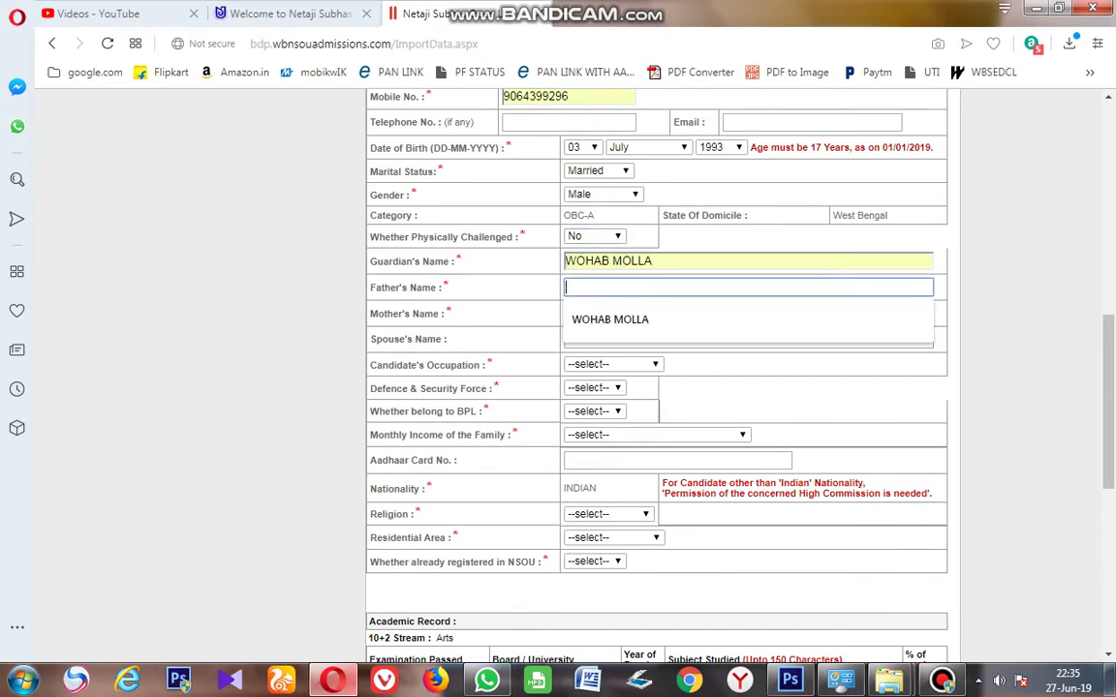
key(Down)
key(Return)
key(Tab)
key(Down)
key(Down)
key(Return)
key(Tab)
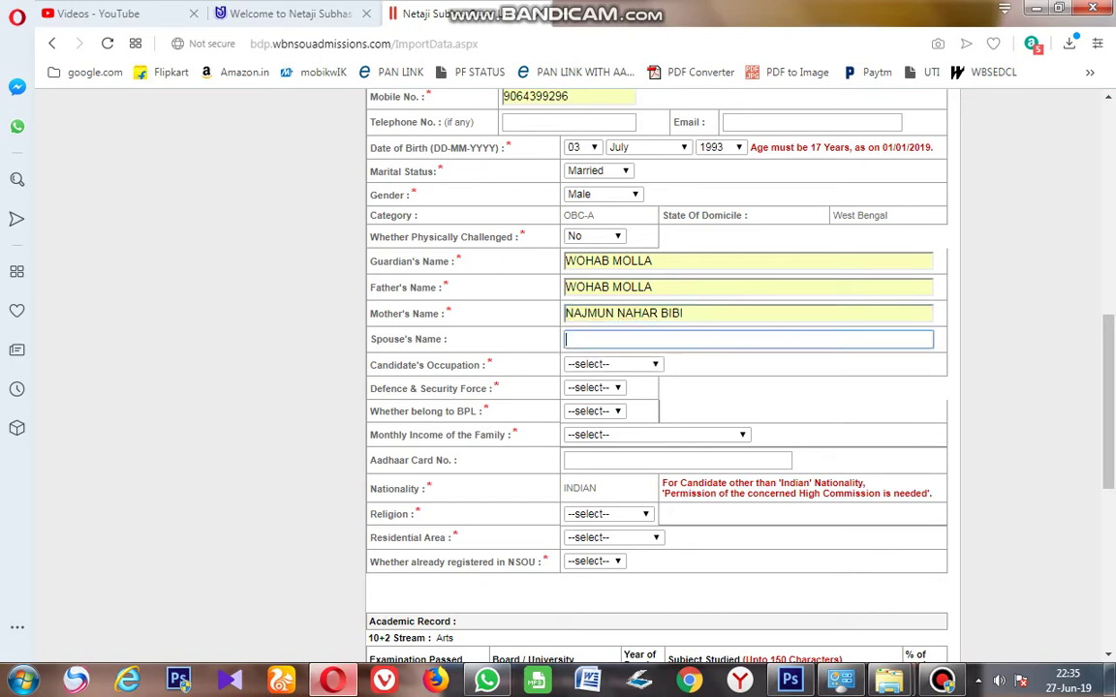
drag(438, 340, 306, 340)
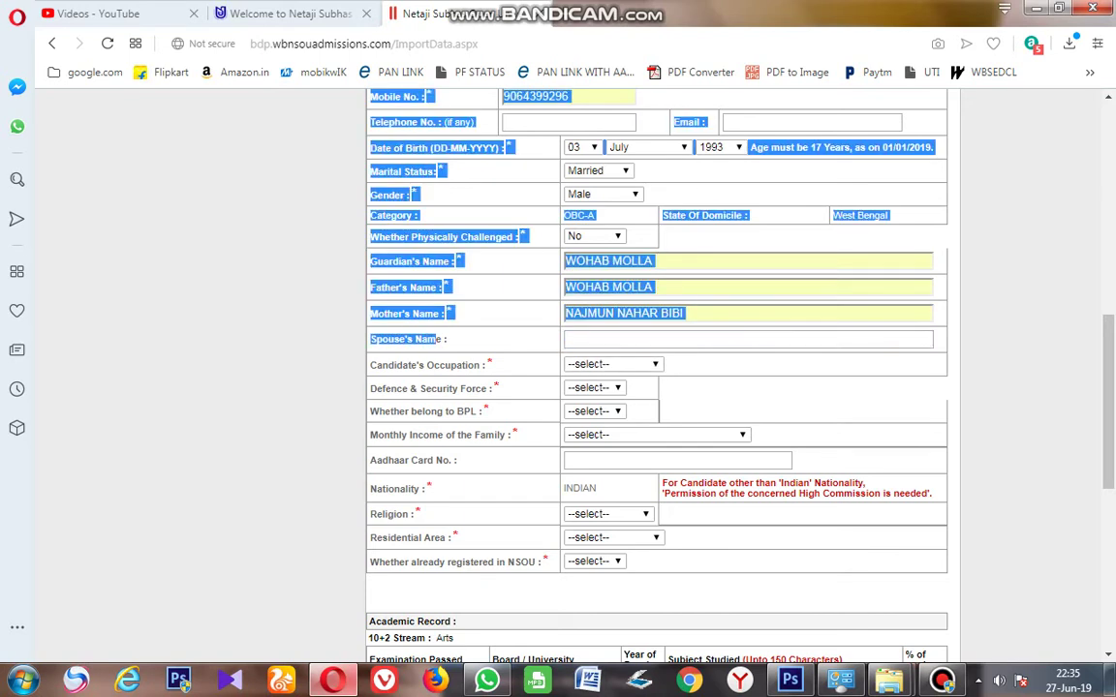
Step: Set the candidate's occupation to Self-employment, leaving the spouse's name empty
click(309, 349)
click(610, 340)
scroll(656, 368, down, 2)
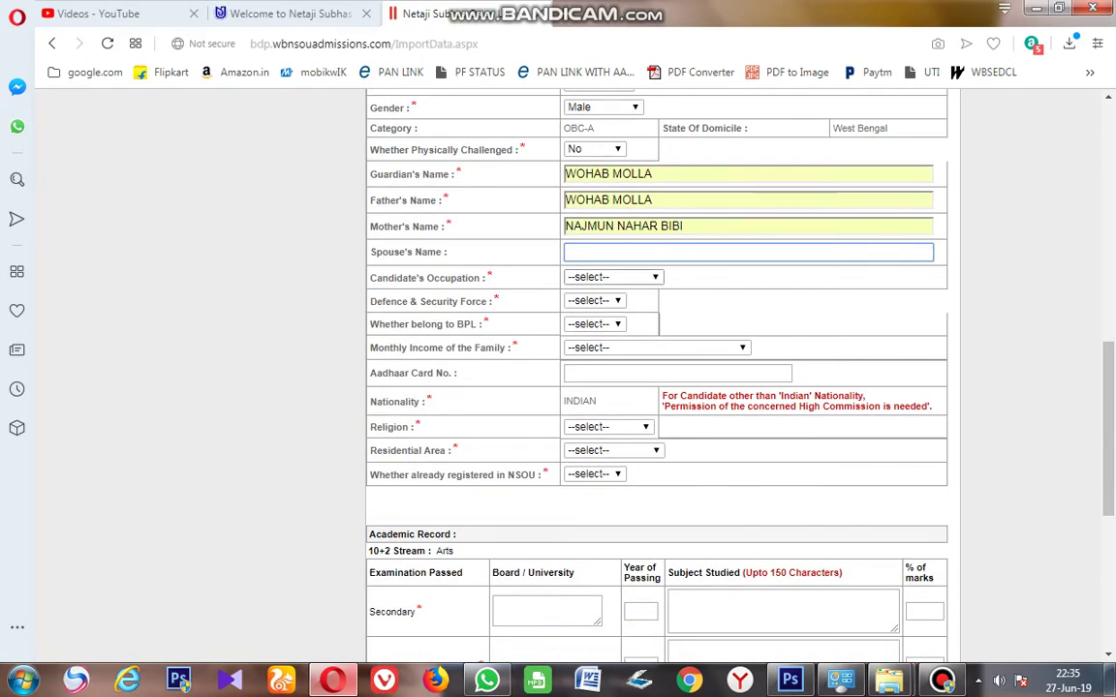
click(616, 278)
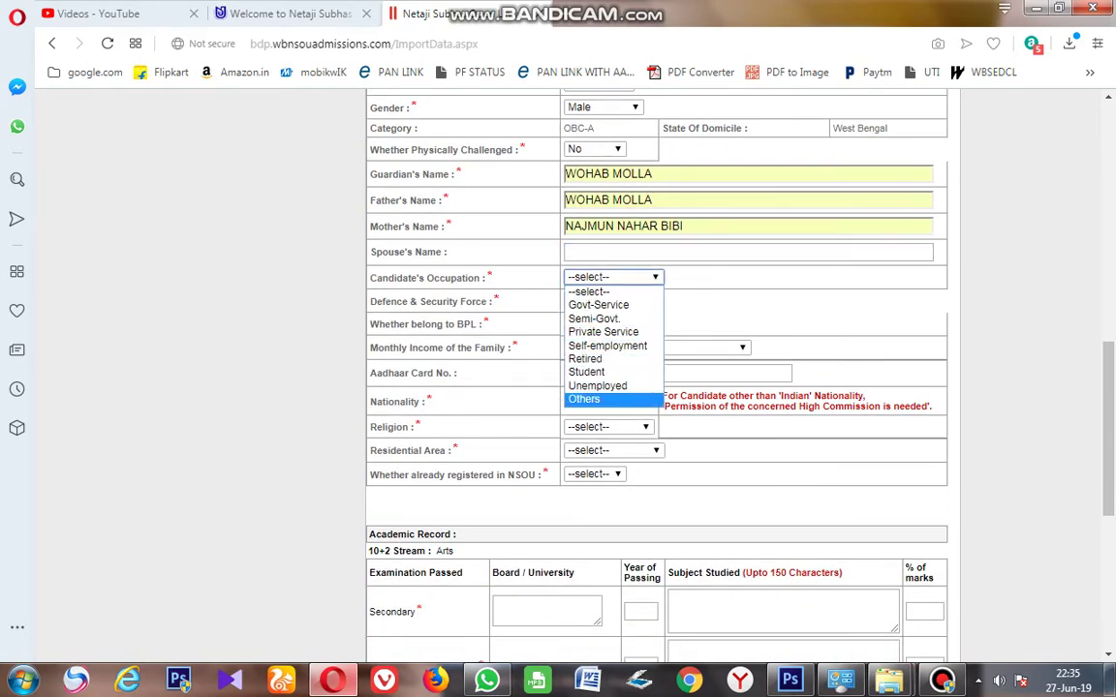
key(Return)
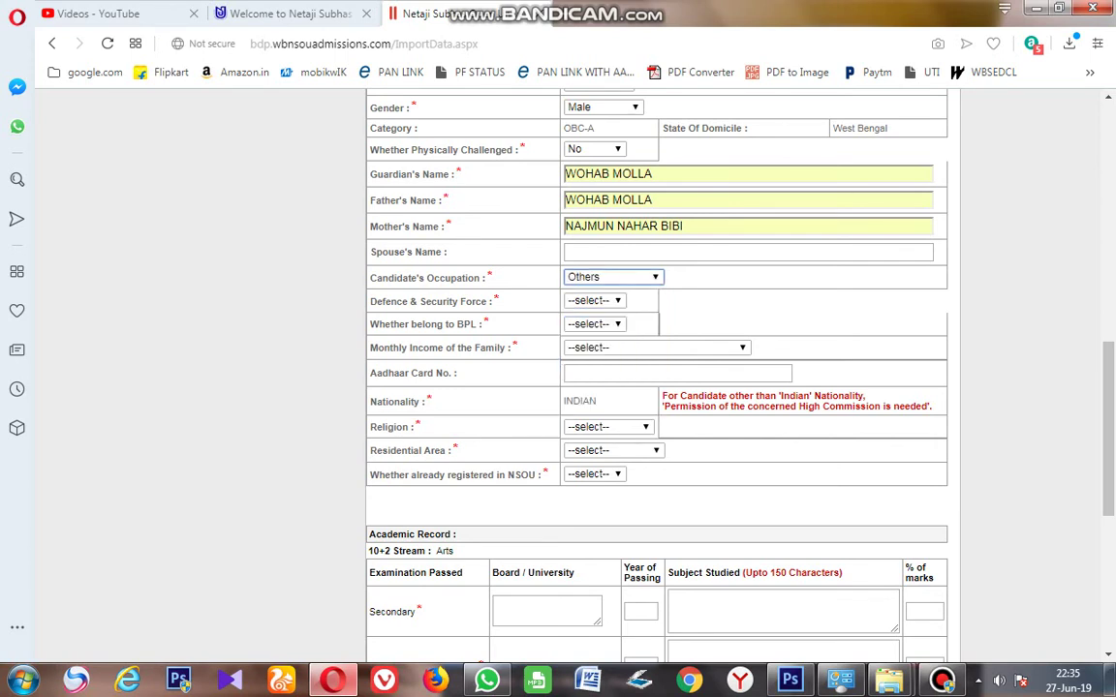
key(alt+Down)
key(Up)
key(Up)
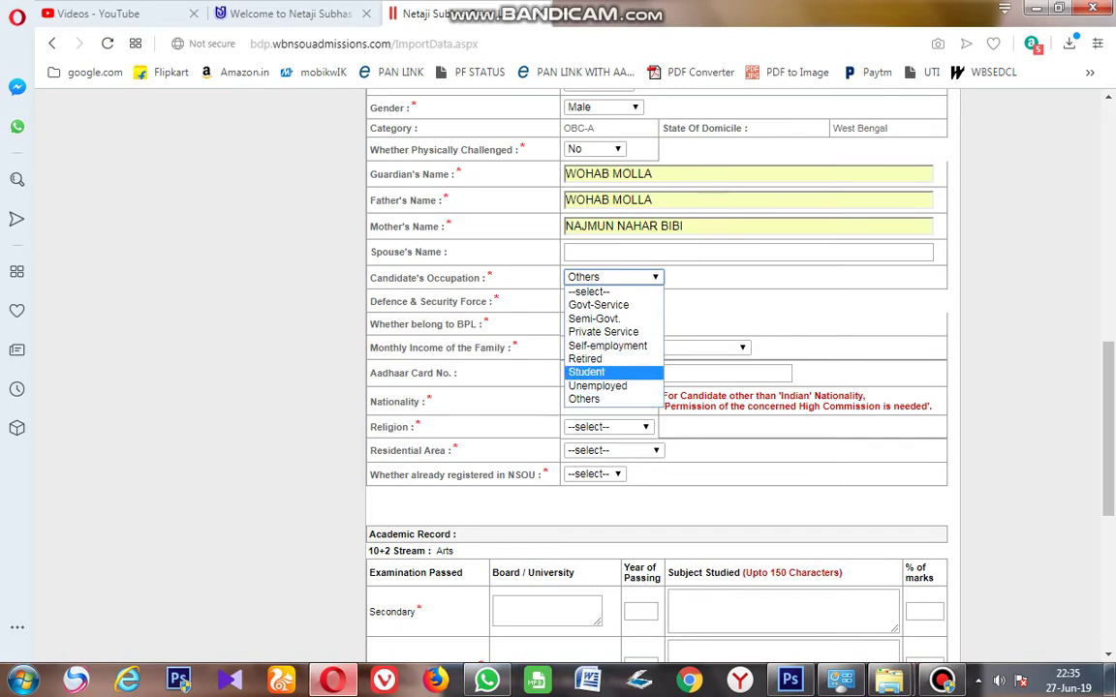
key(Up)
key(Up)
key(Return)
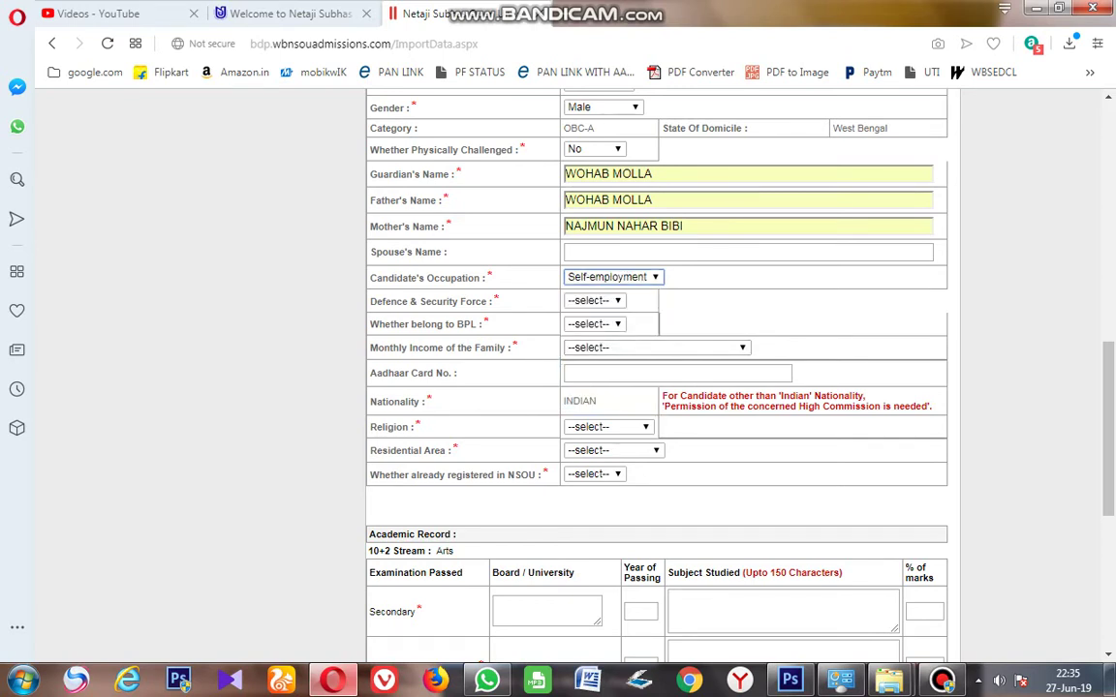
Step: Set both Defence & Security Force and Whether belong to BPL to No
key(Tab)
key(alt+Down)
key(Down)
key(Down)
key(Return)
scroll(665, 368, down, 2)
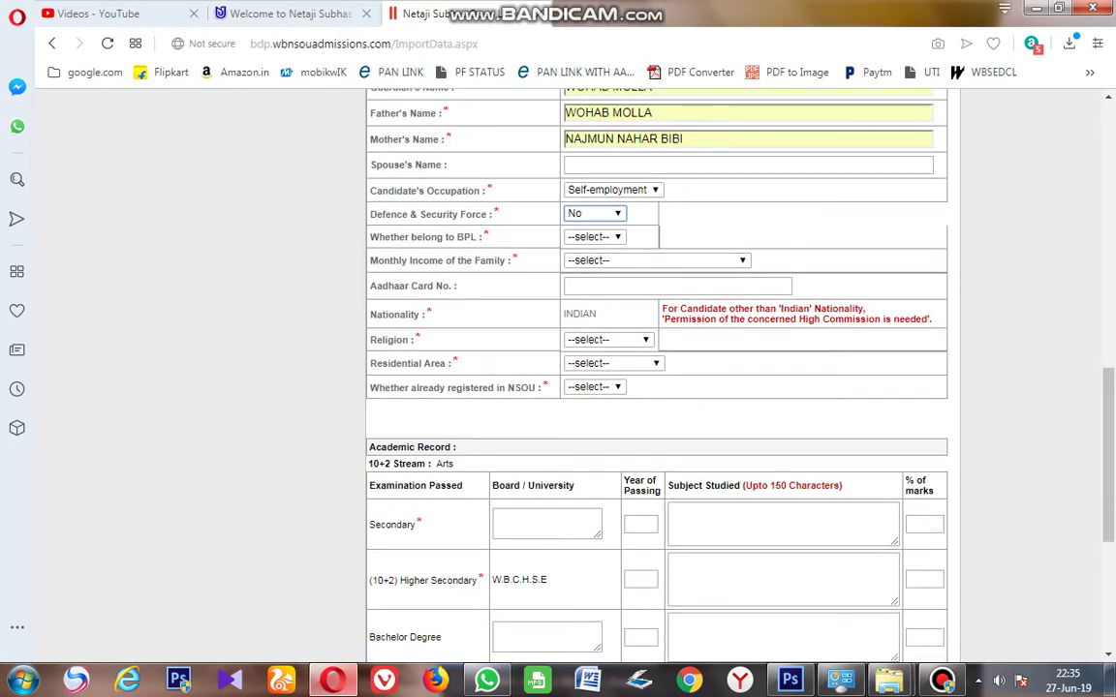
key(Tab)
key(alt+Down)
key(Down)
key(Down)
key(Return)
Step: Set the monthly income of the family to Less than Rs. 5000/-
key(Tab)
key(alt+Down)
key(Down)
key(Return)
key(Tab)
scroll(665, 368, down, 4)
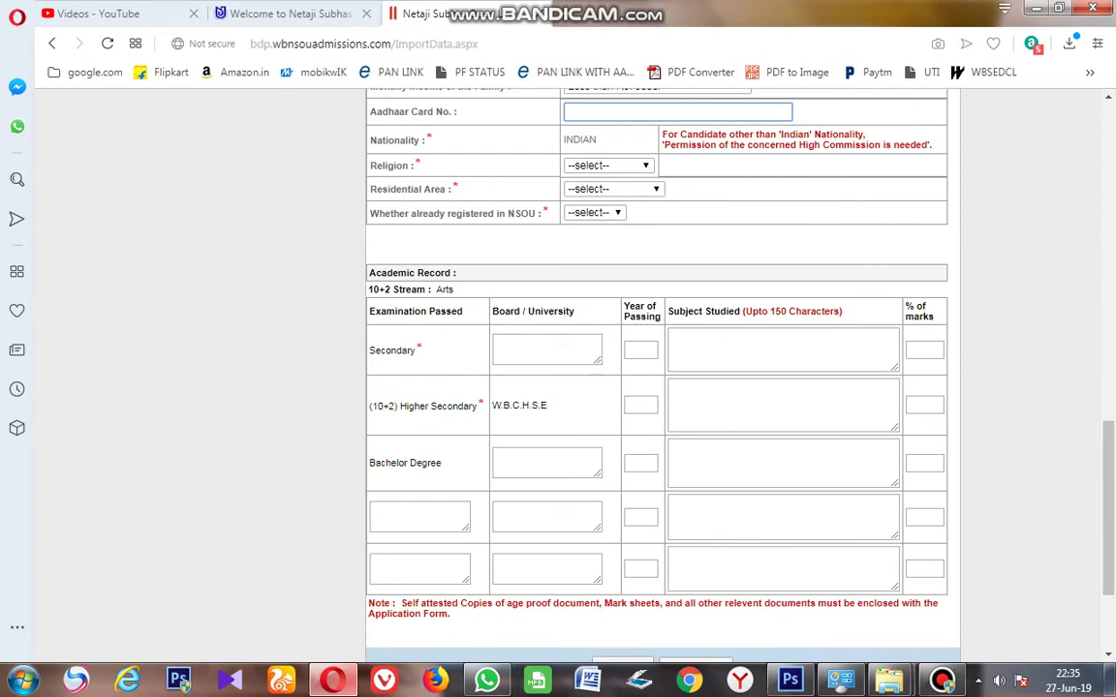
Step: Leave the Aadhaar card number empty and set the religion to Islam
key(Tab)
key(alt+Down)
key(Down)
key(Down)
key(Down)
key(Down)
key(Up)
key(Return)
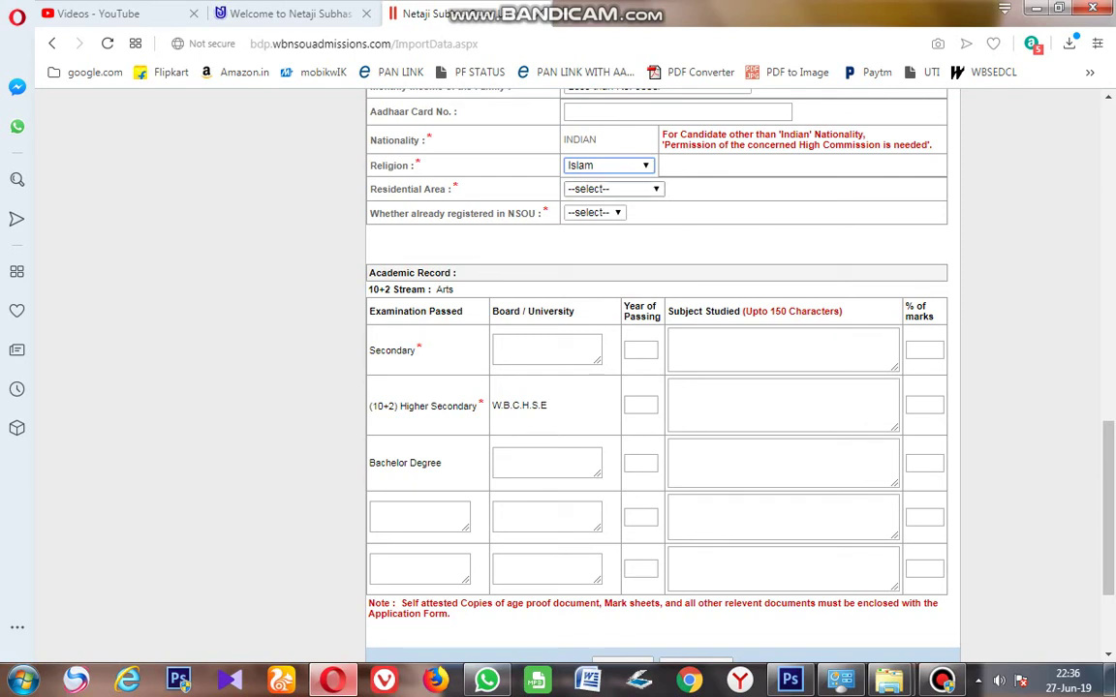
Step: Set the residential area to Panchayat and already registered in NSOU to No
click(614, 189)
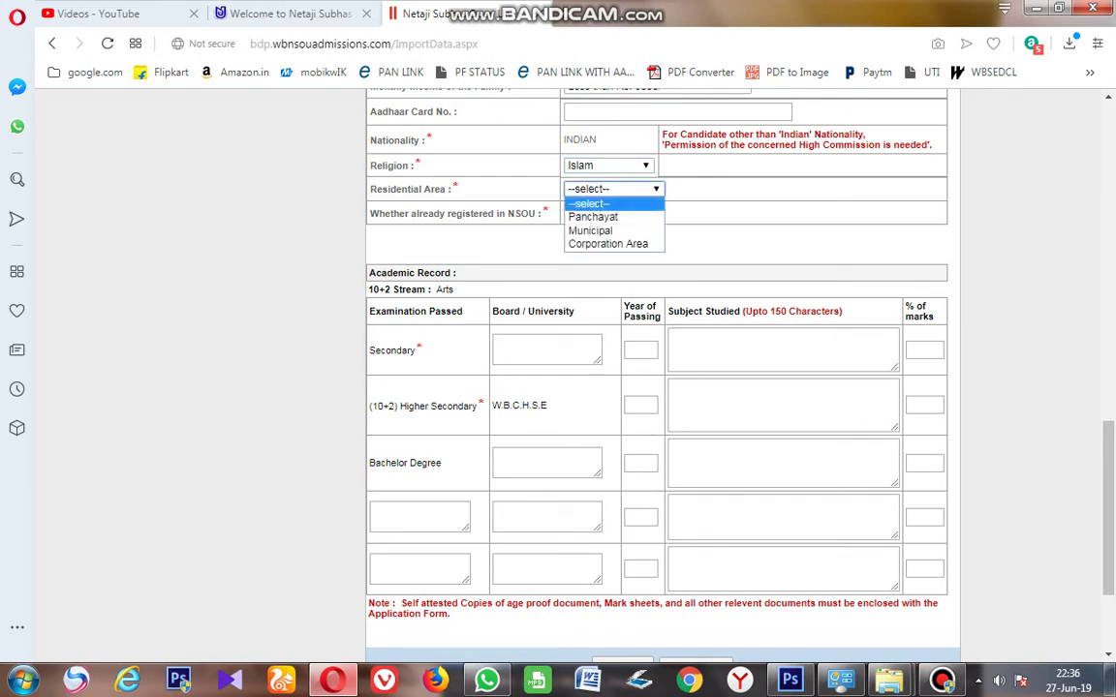
click(592, 217)
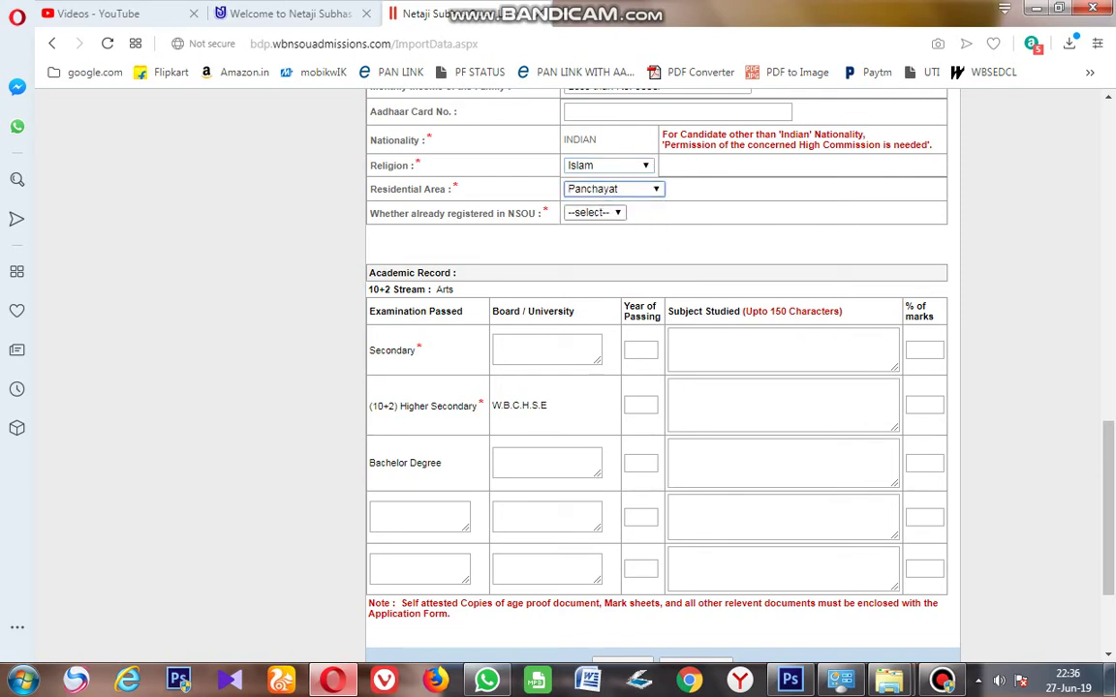
click(595, 213)
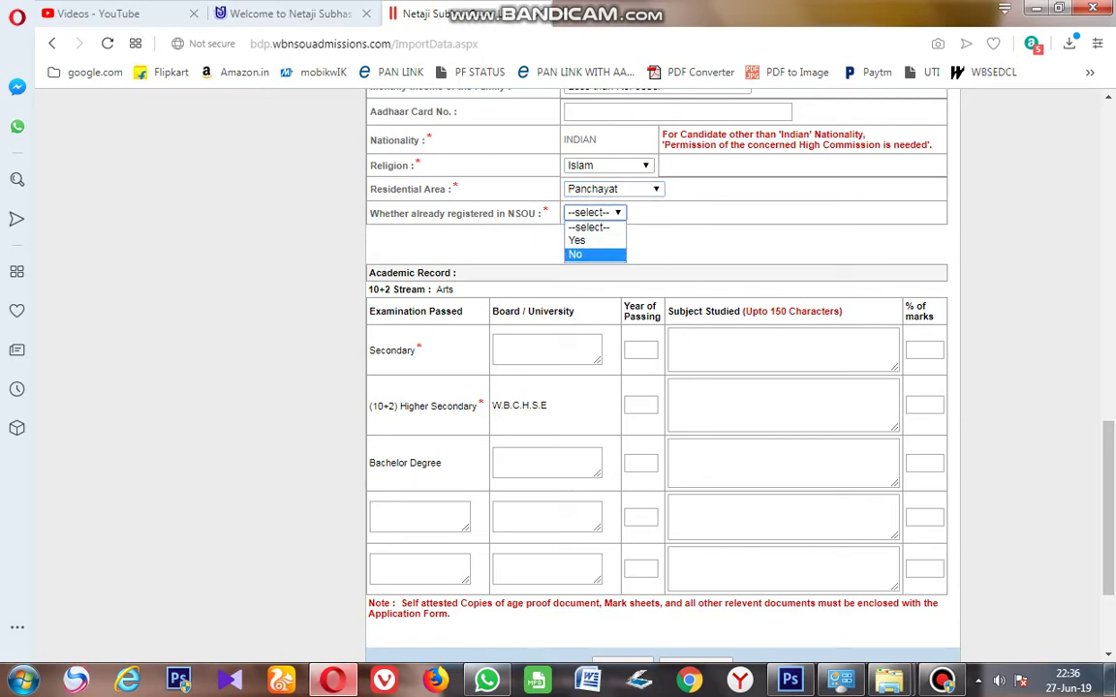
key(Return)
scroll(581, 291, down, 1)
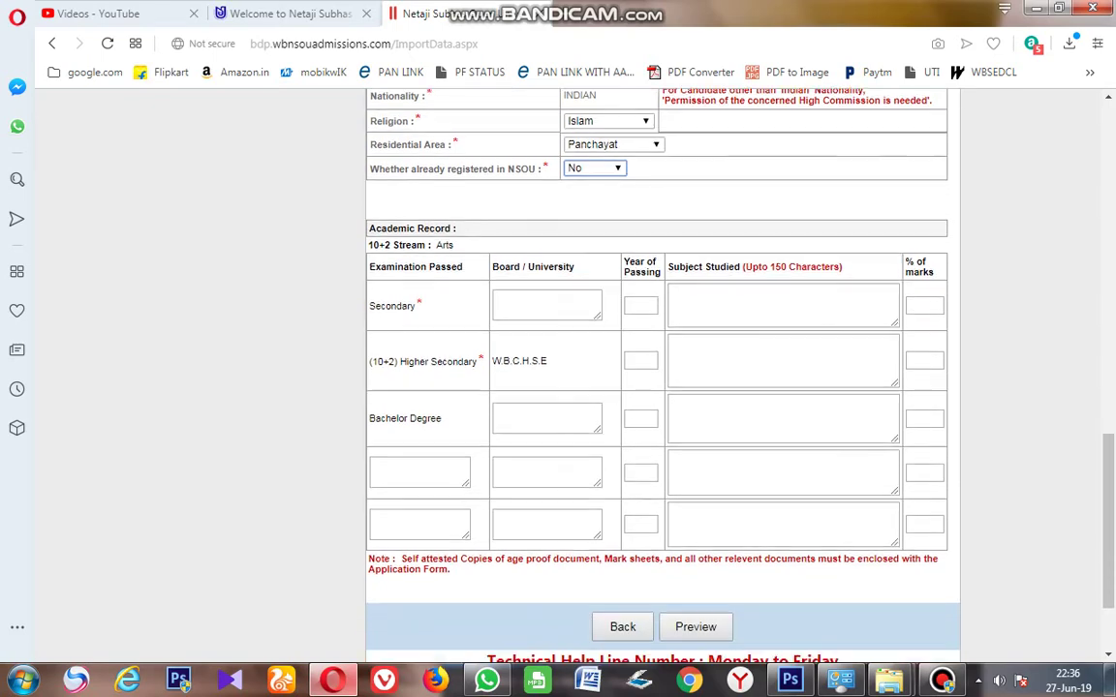
click(547, 262)
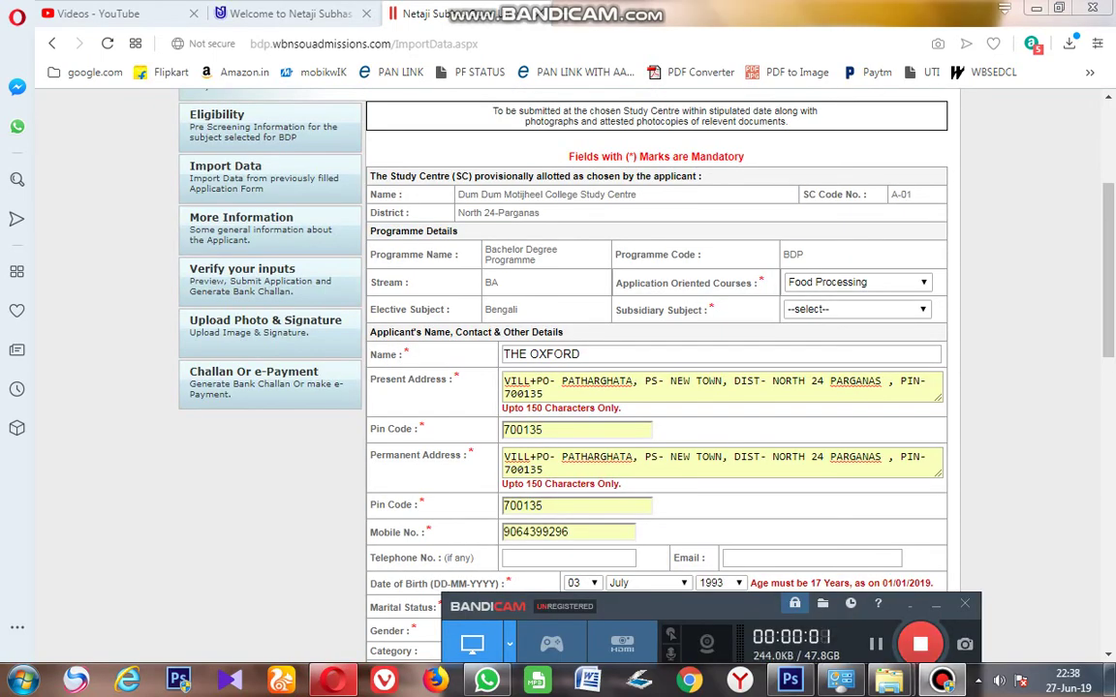
Step: Review the application form from the study centre and programme details down to the academic record
scroll(567, 375, up, 3)
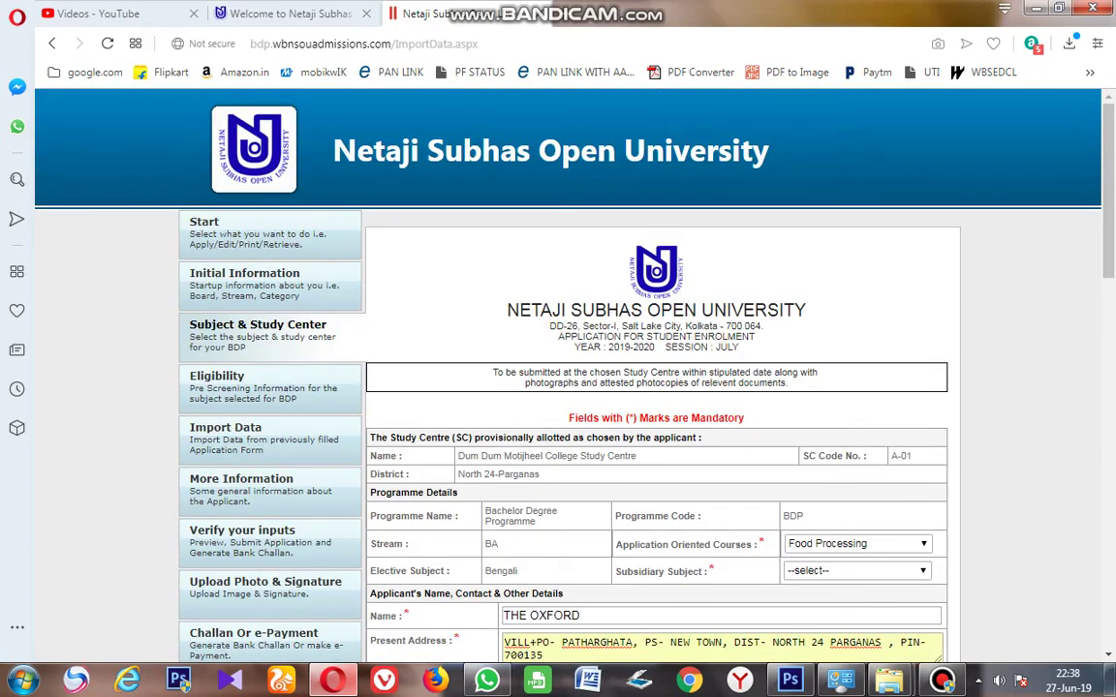
scroll(558, 387, down, 2)
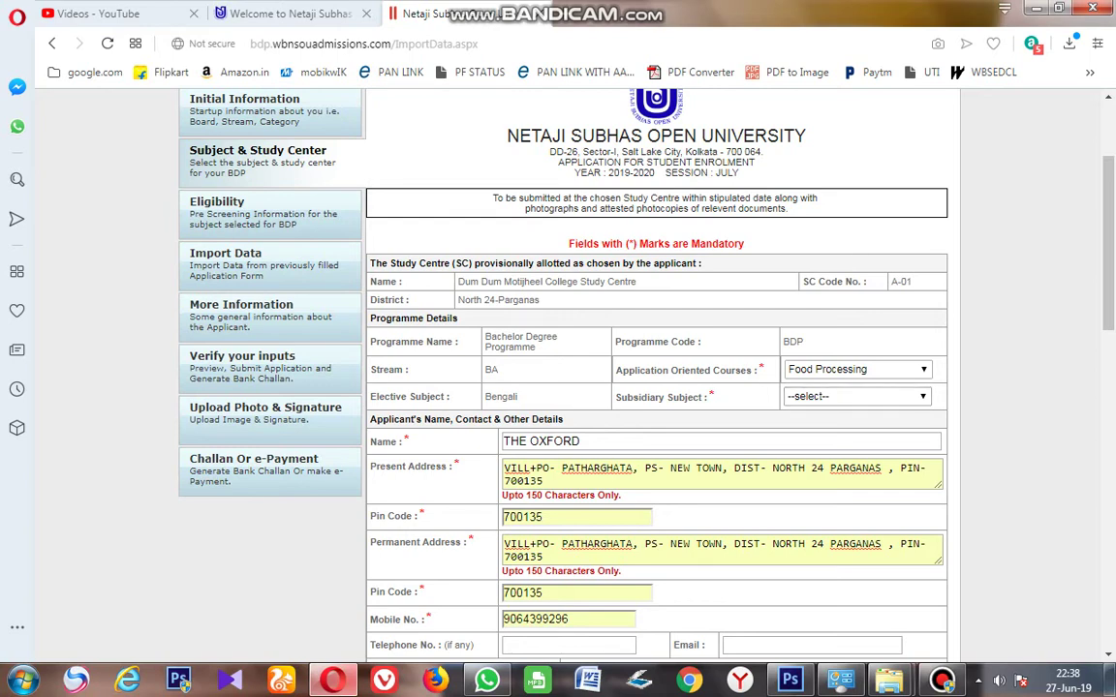
scroll(655, 368, down, 2)
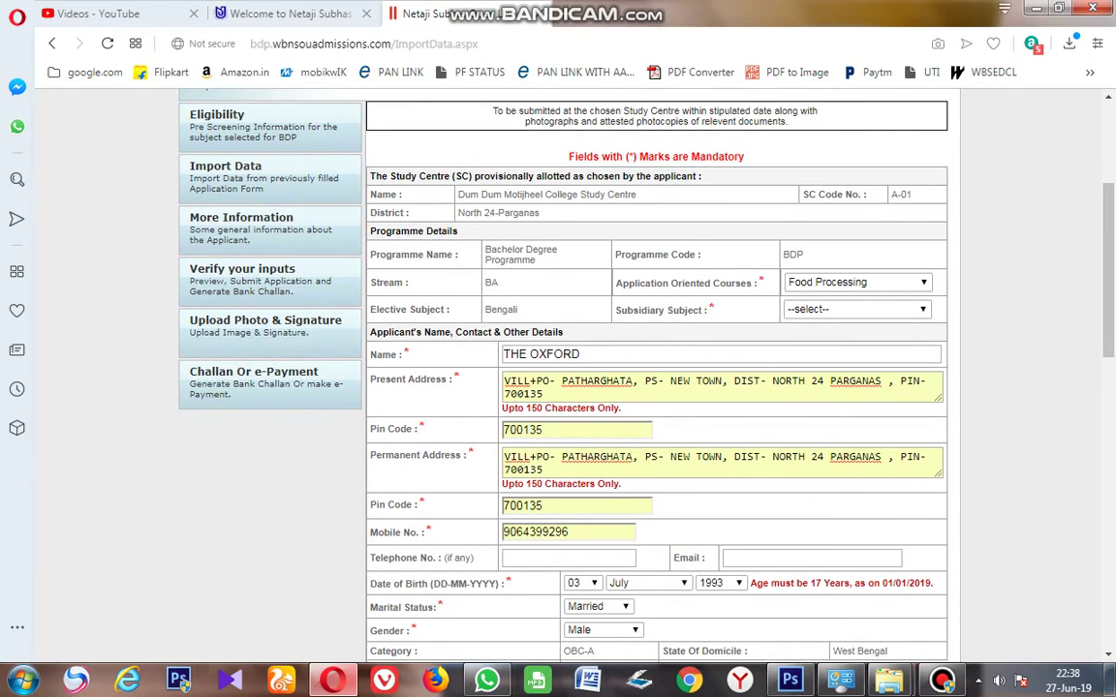
scroll(656, 368, down, 4)
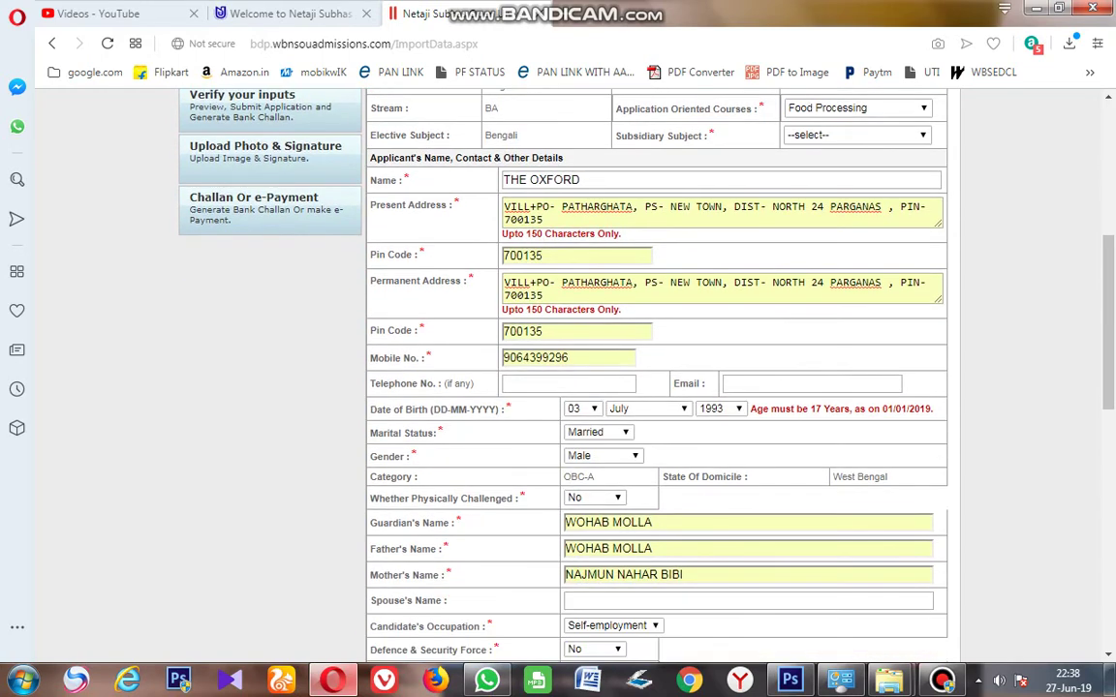
scroll(655, 368, down, 1)
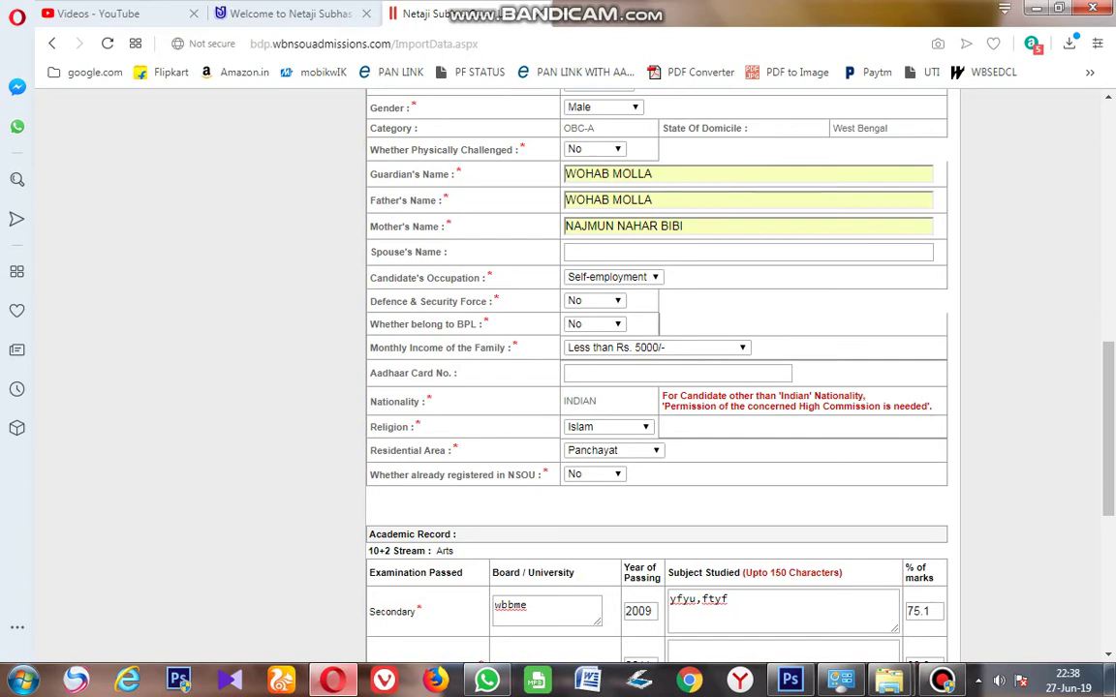
scroll(656, 368, down, 1)
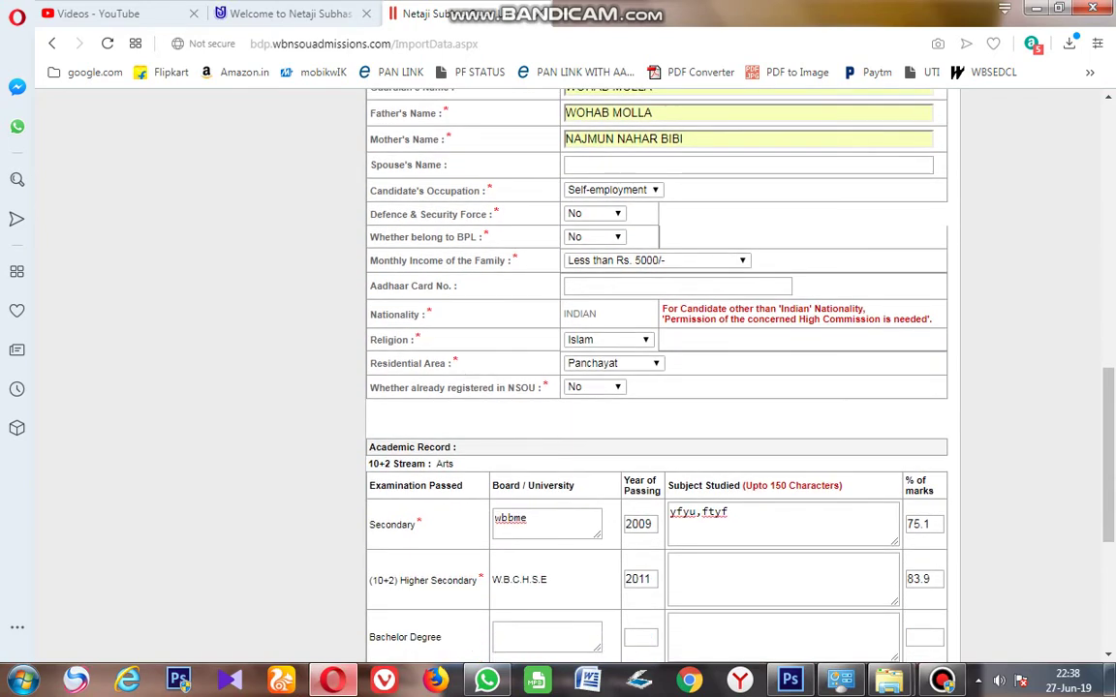
scroll(655, 368, down, 1)
scroll(656, 368, down, 1)
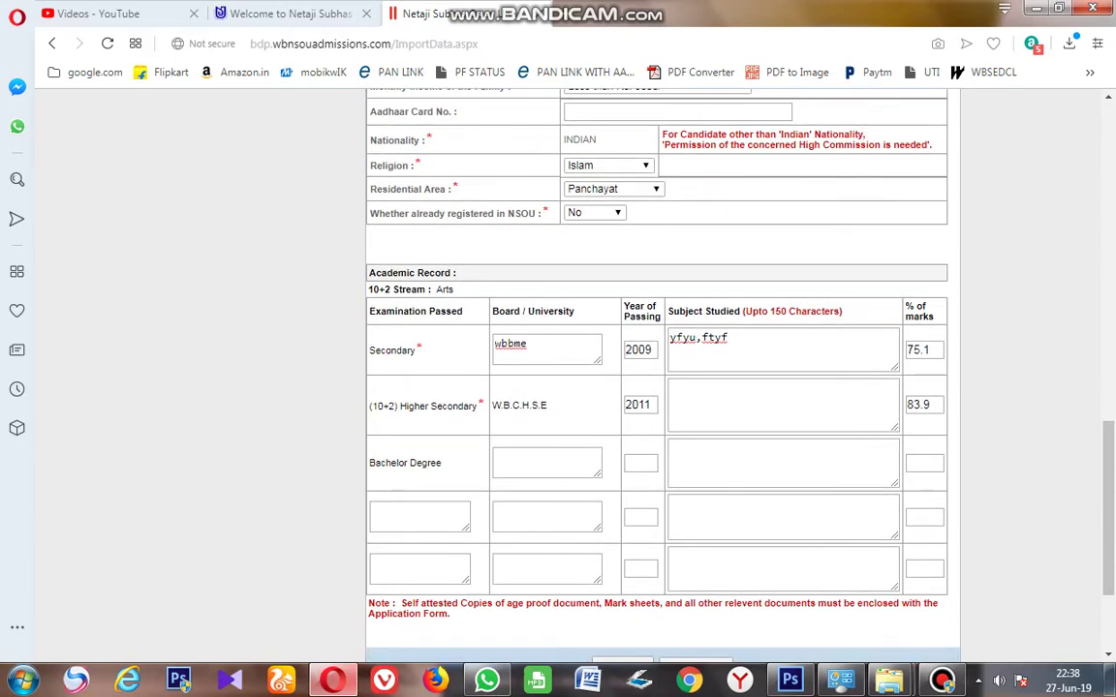
Step: In the academic record, complete the Secondary subjects studied as "yfyu,ftyf,vyhf" and enter "ffuy,fcg,fht,dxgt" for Higher Secondary
scroll(656, 368, down, 1)
click(729, 252)
text(,vyhf)
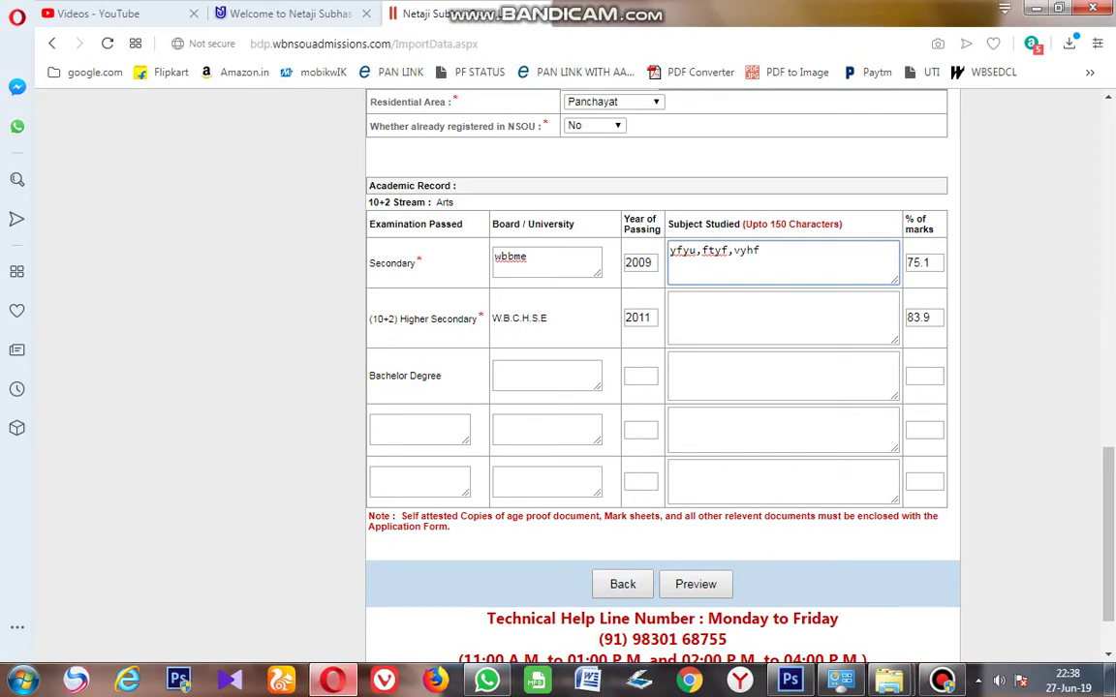
click(729, 315)
text(ffuy,fcg)
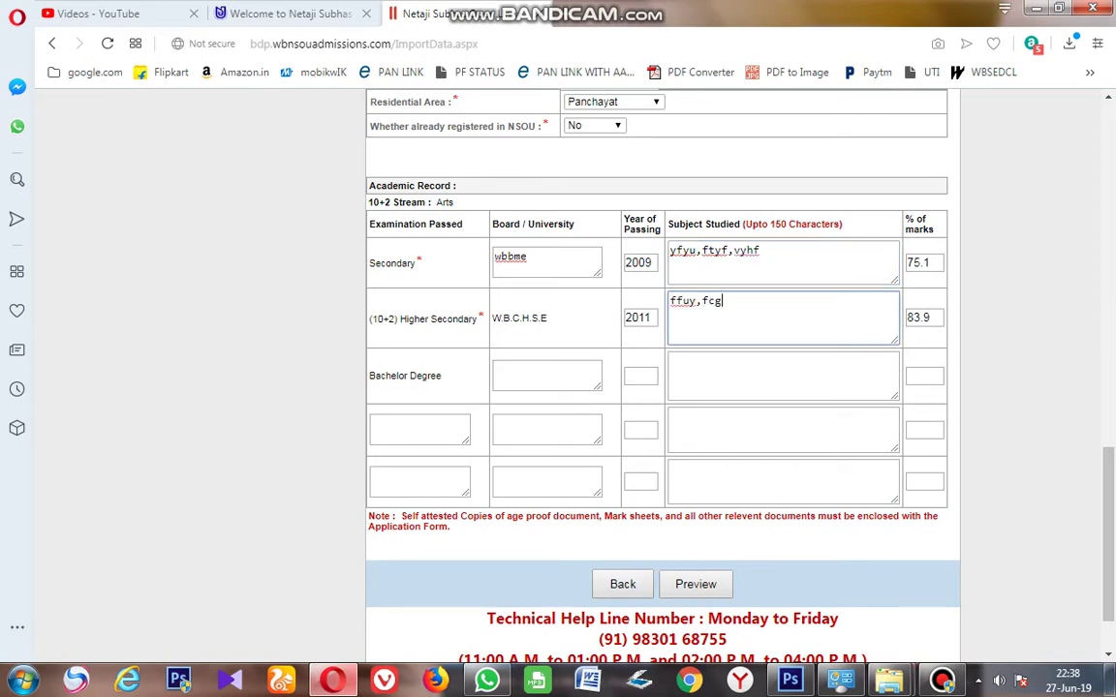
text(,fht,dxgt)
scroll(659, 368, down, 2)
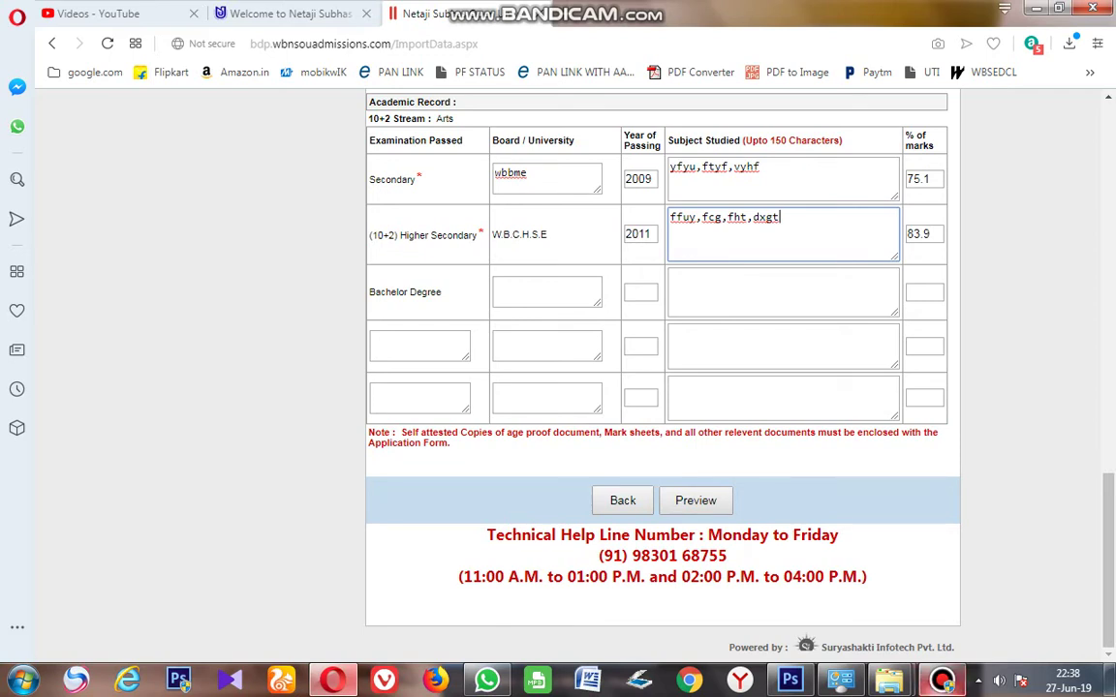
Step: Check the completed academic record and the personal details above it for missing or wrong entries
click(941, 679)
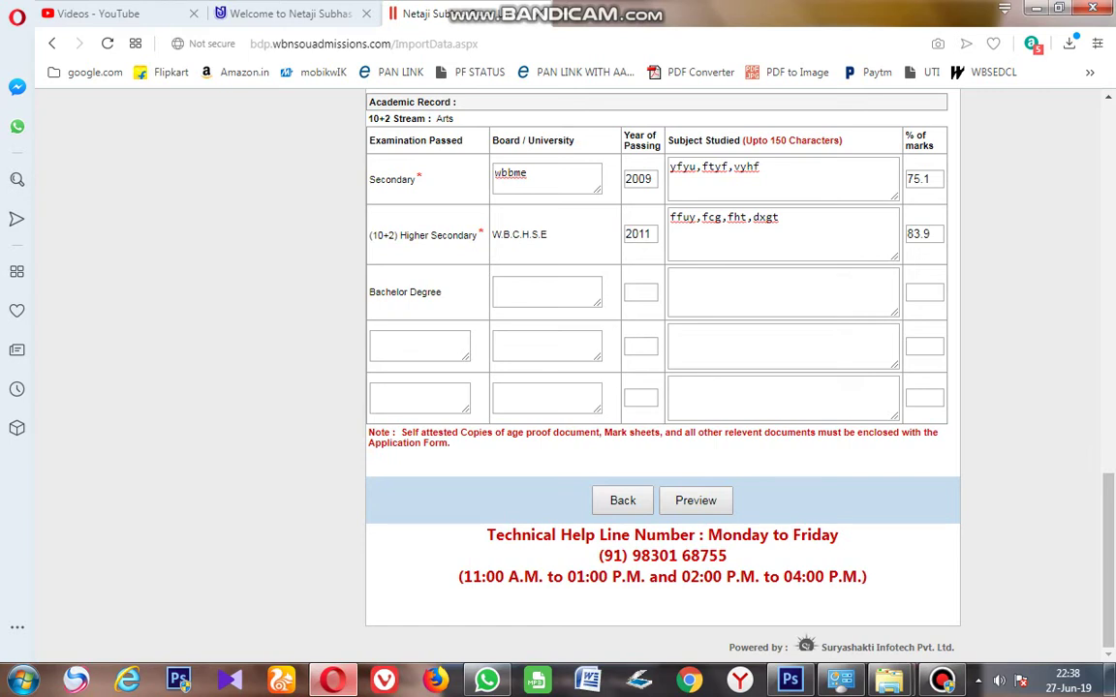
scroll(662, 368, up, 1)
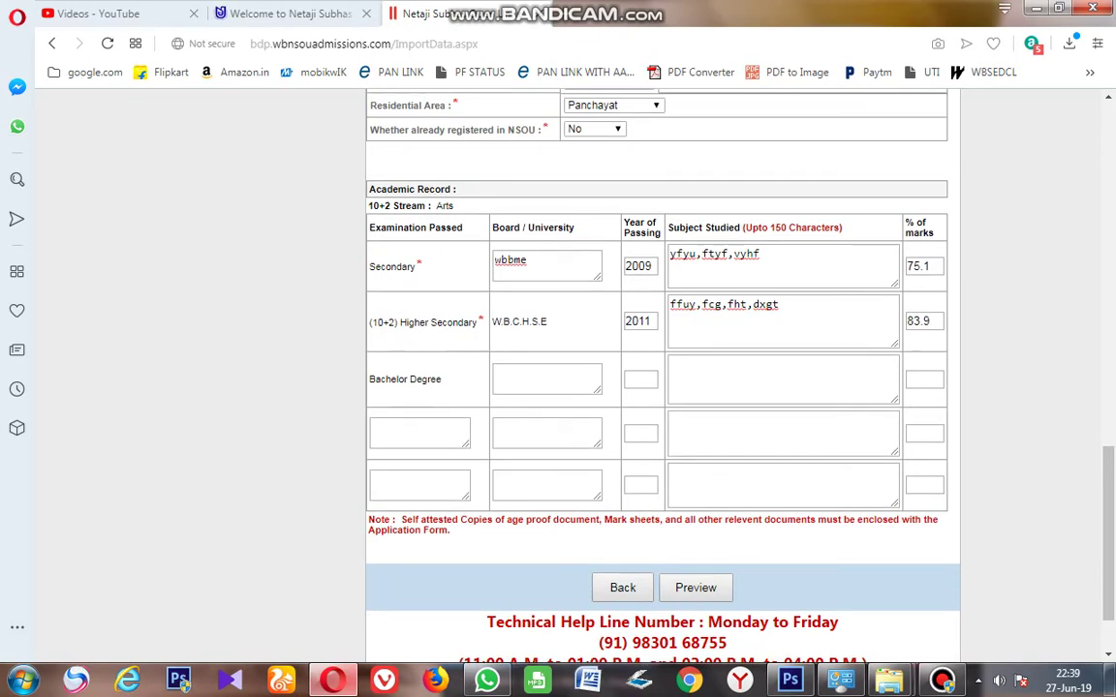
scroll(662, 368, up, 1)
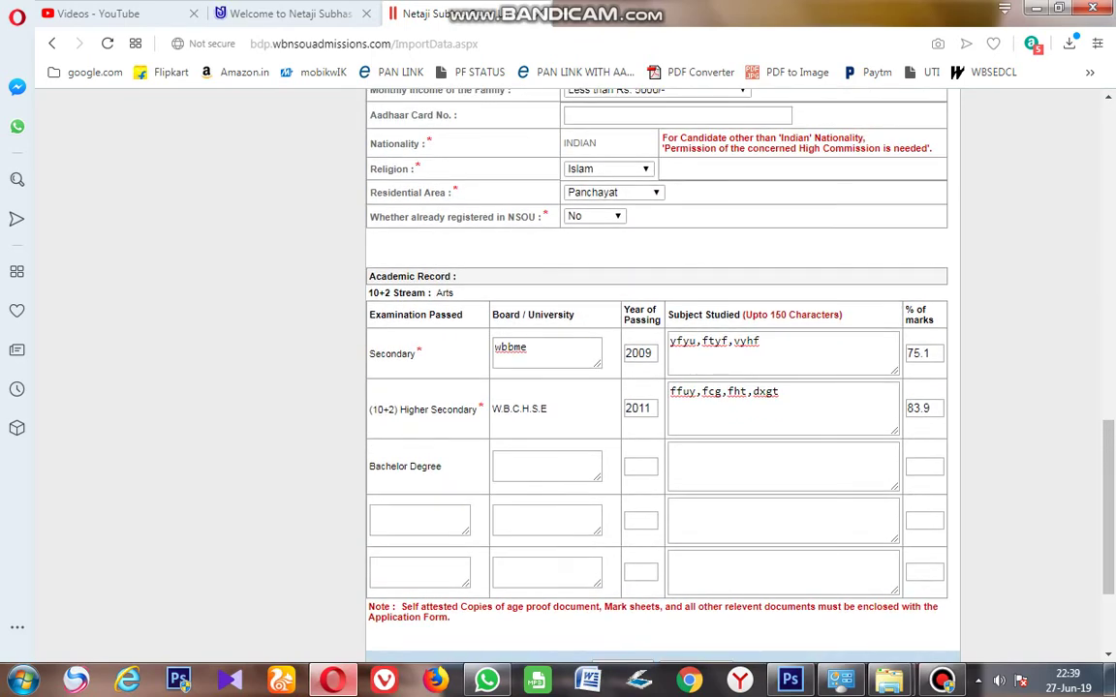
click(941, 680)
scroll(663, 368, up, 1)
scroll(657, 368, up, 3)
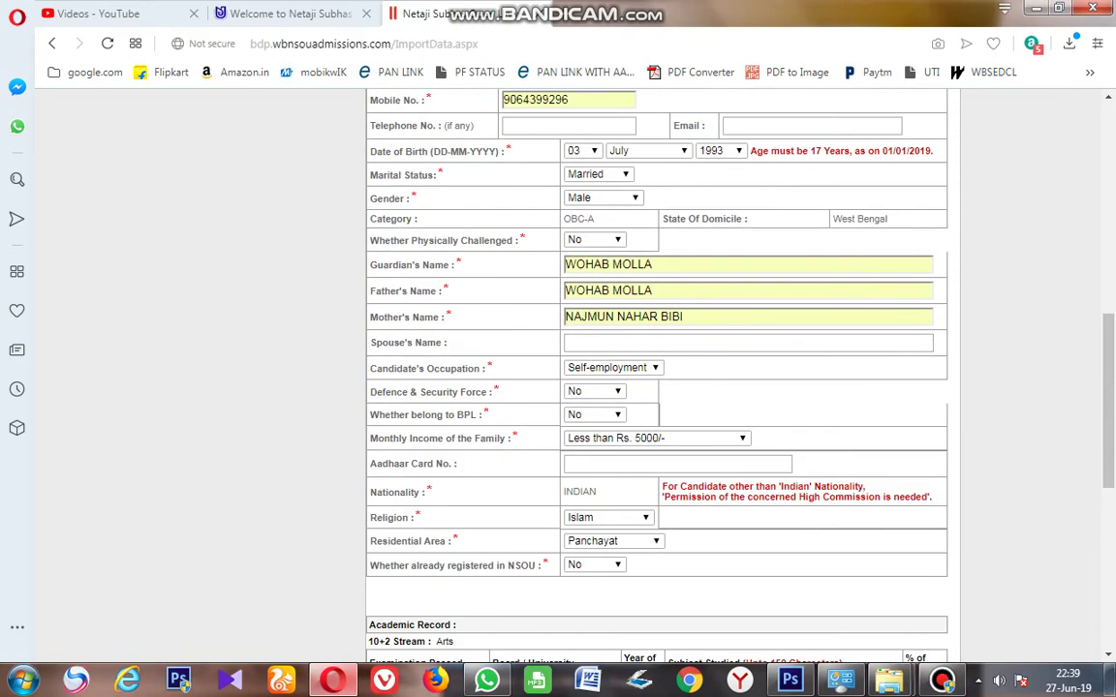
scroll(657, 368, down, 1)
scroll(656, 368, down, 3)
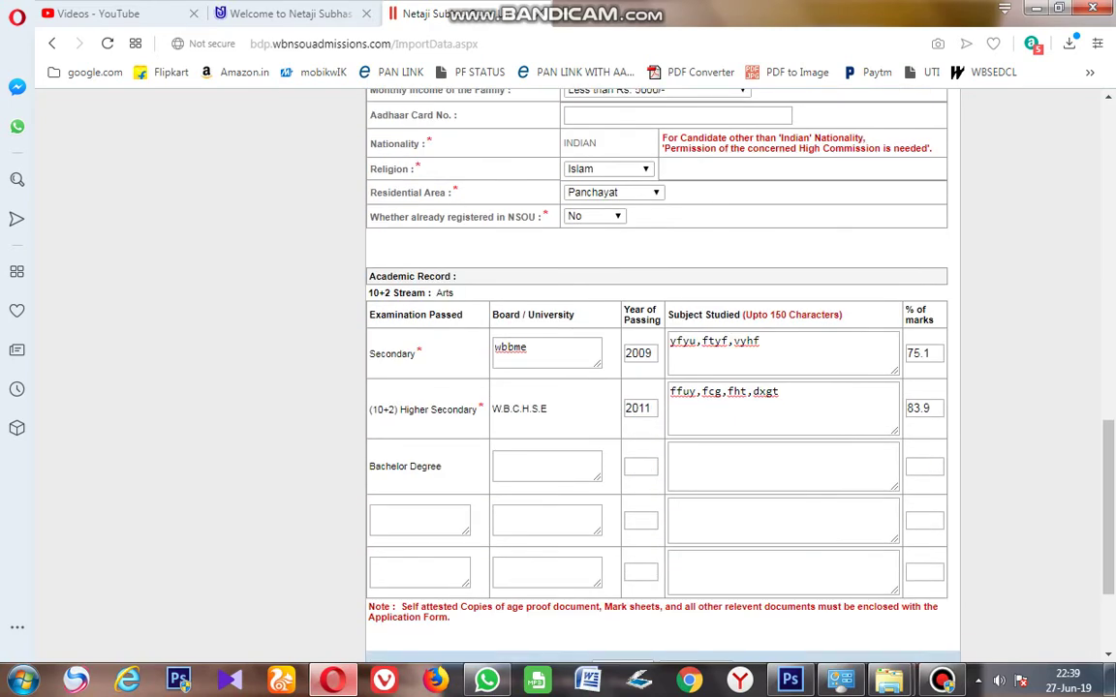
scroll(657, 368, up, 3)
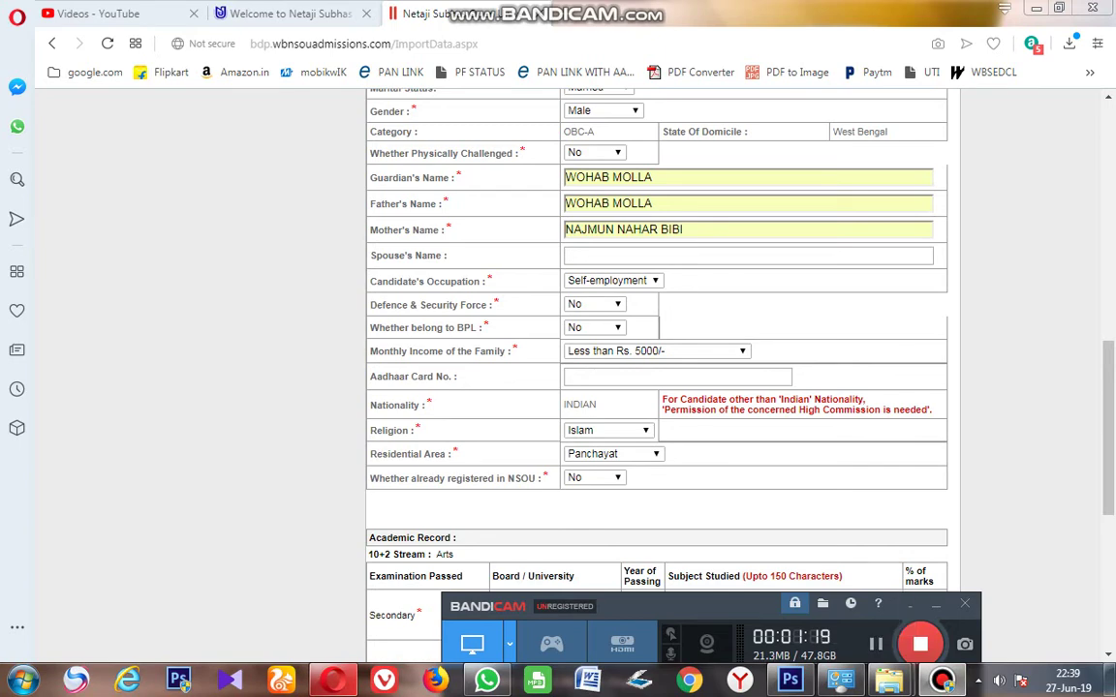
scroll(658, 368, up, 5)
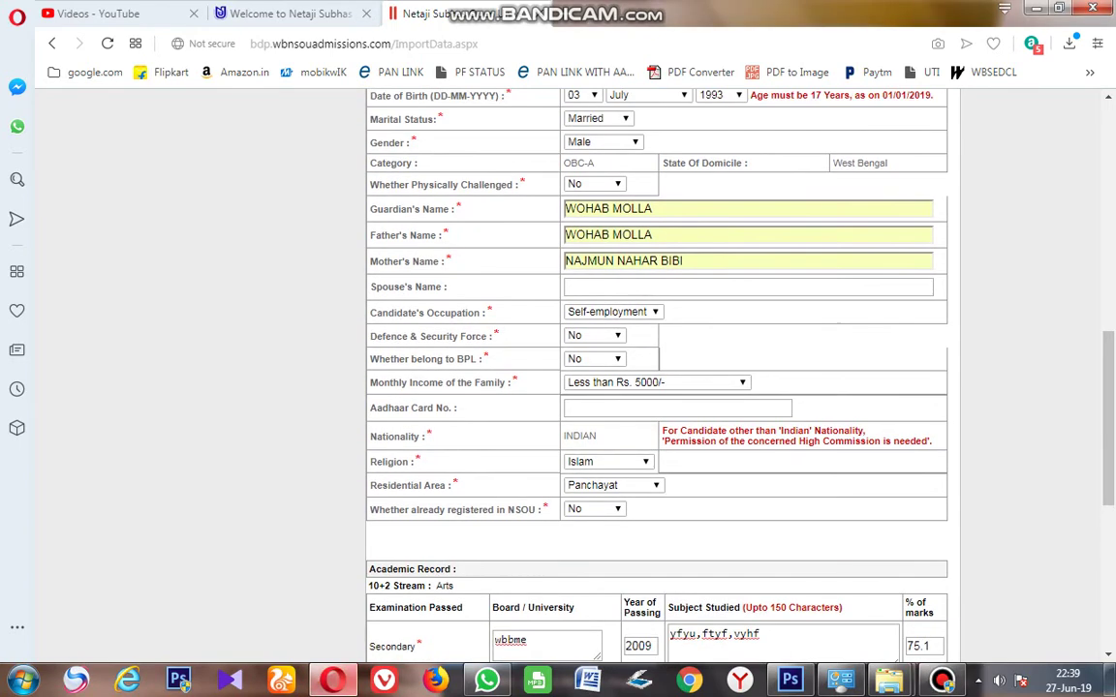
scroll(658, 368, up, 8)
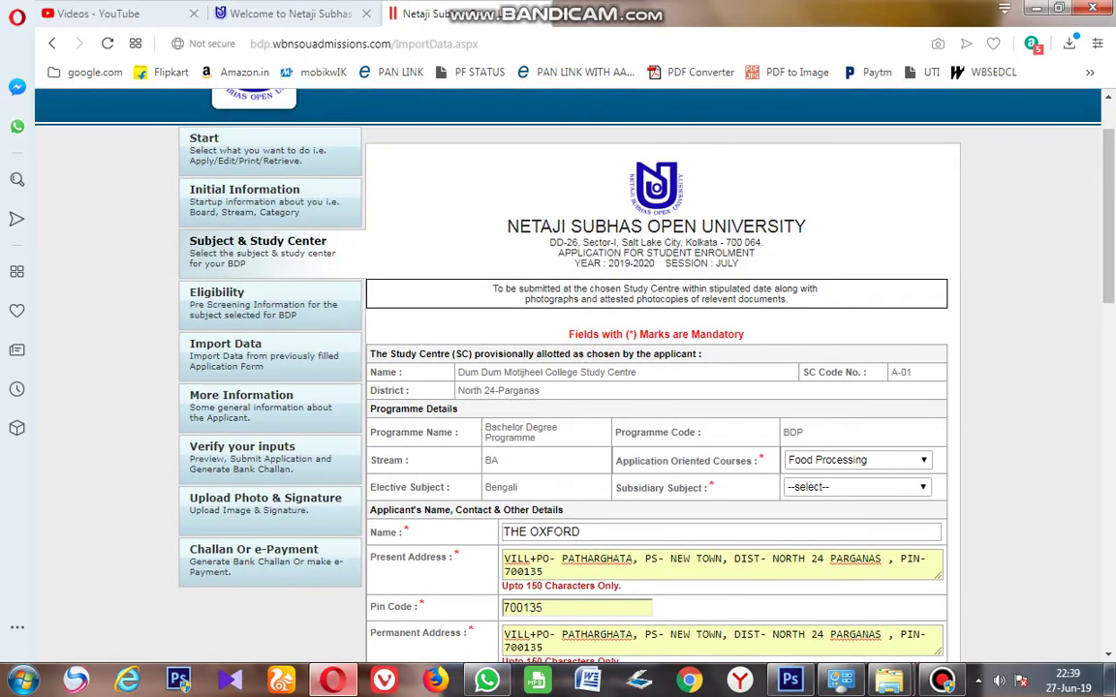
Step: Check the allotted study centre's name, code and district, and the applicant's name, address and other personal details
scroll(659, 368, down, 2)
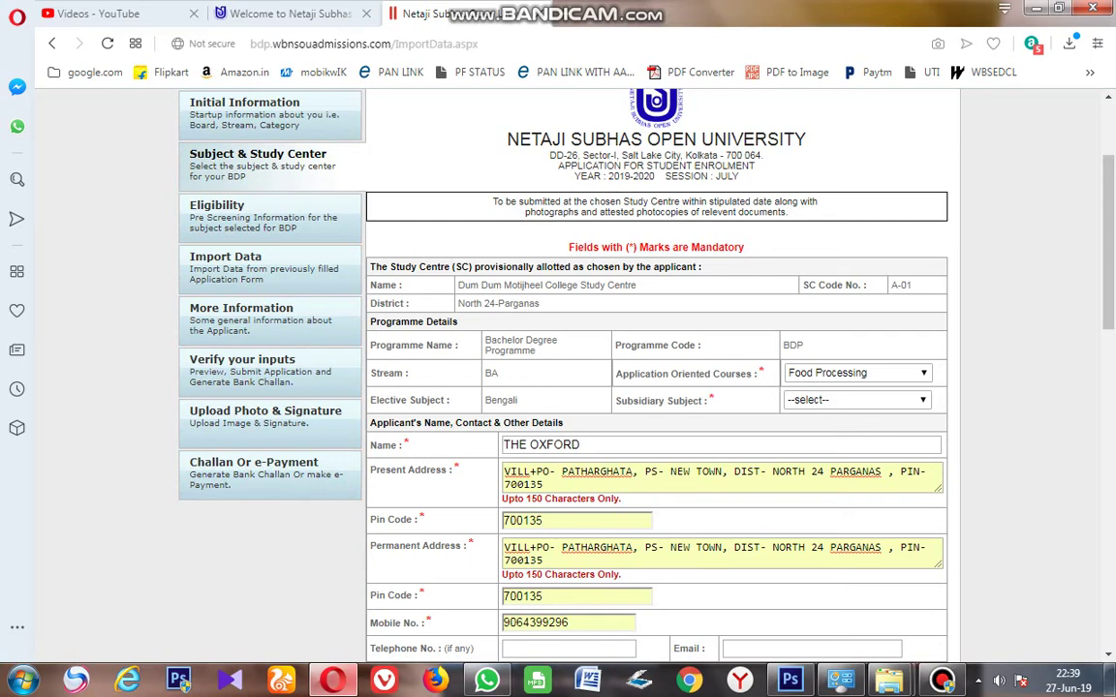
drag(458, 304, 541, 304)
click(557, 305)
drag(803, 286, 912, 286)
click(920, 287)
drag(464, 286, 620, 299)
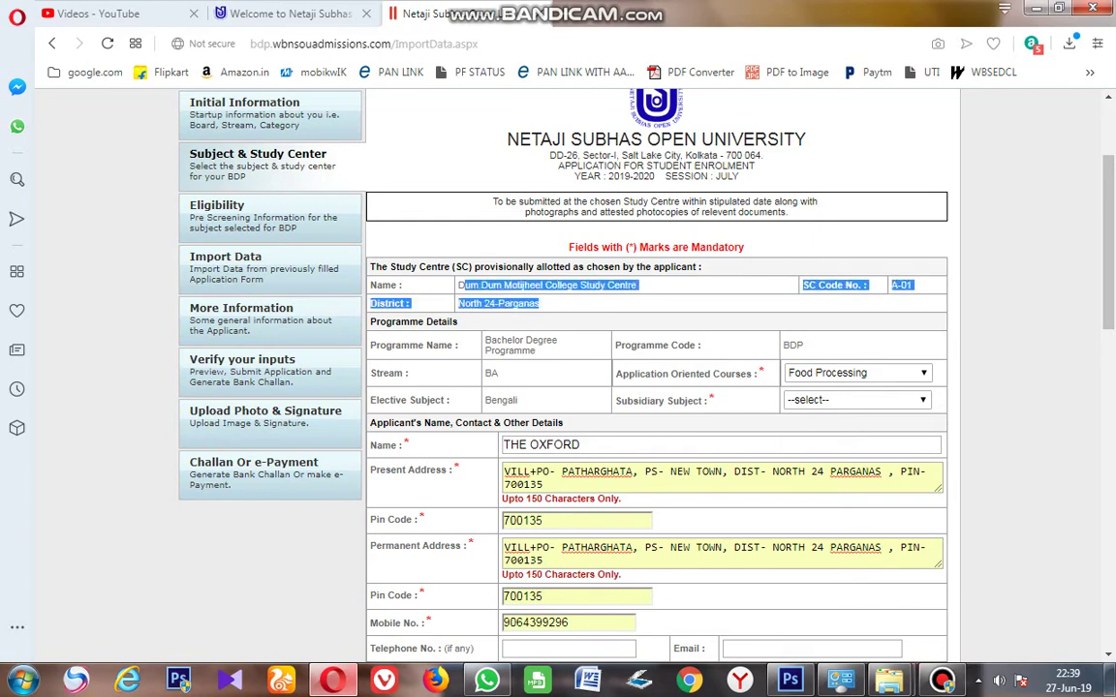
click(625, 299)
scroll(658, 368, down, 3)
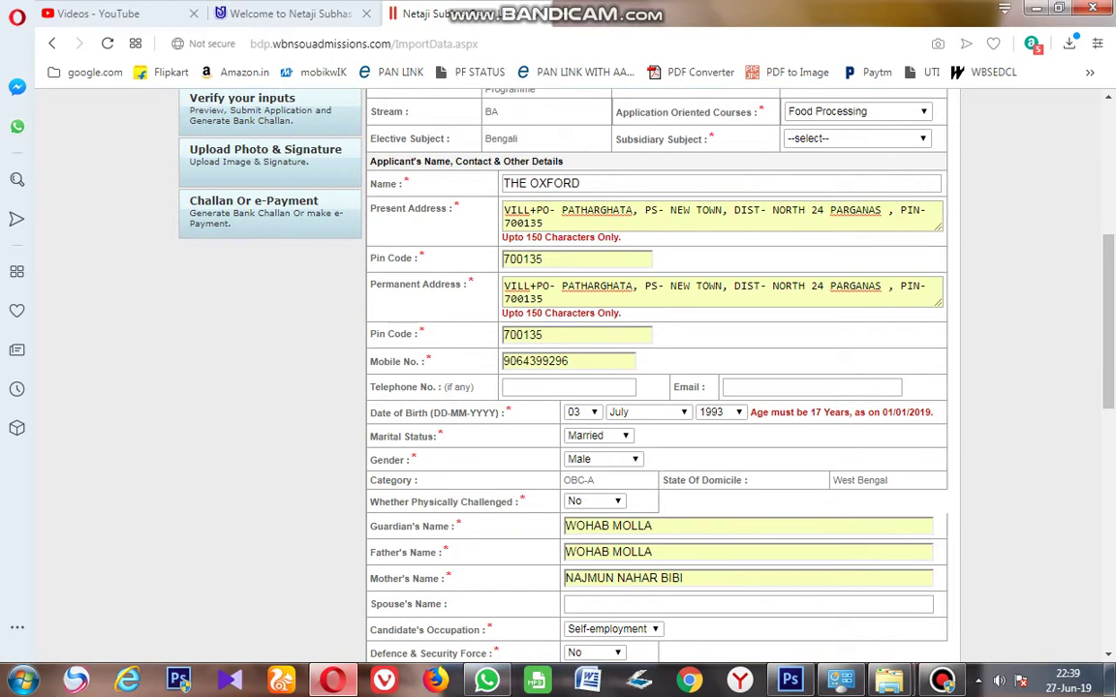
drag(370, 184, 430, 209)
click(432, 211)
scroll(656, 368, down, 3)
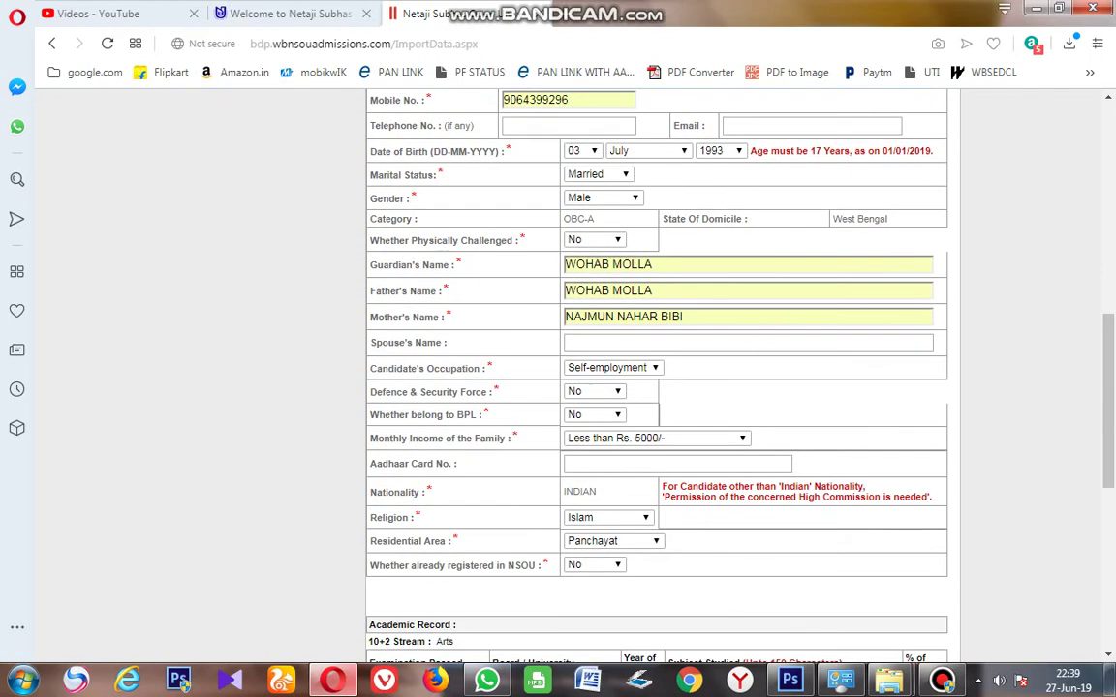
Step: Remove the plus sign, hyphens and commas from the applicant's present address
scroll(656, 368, up, 4)
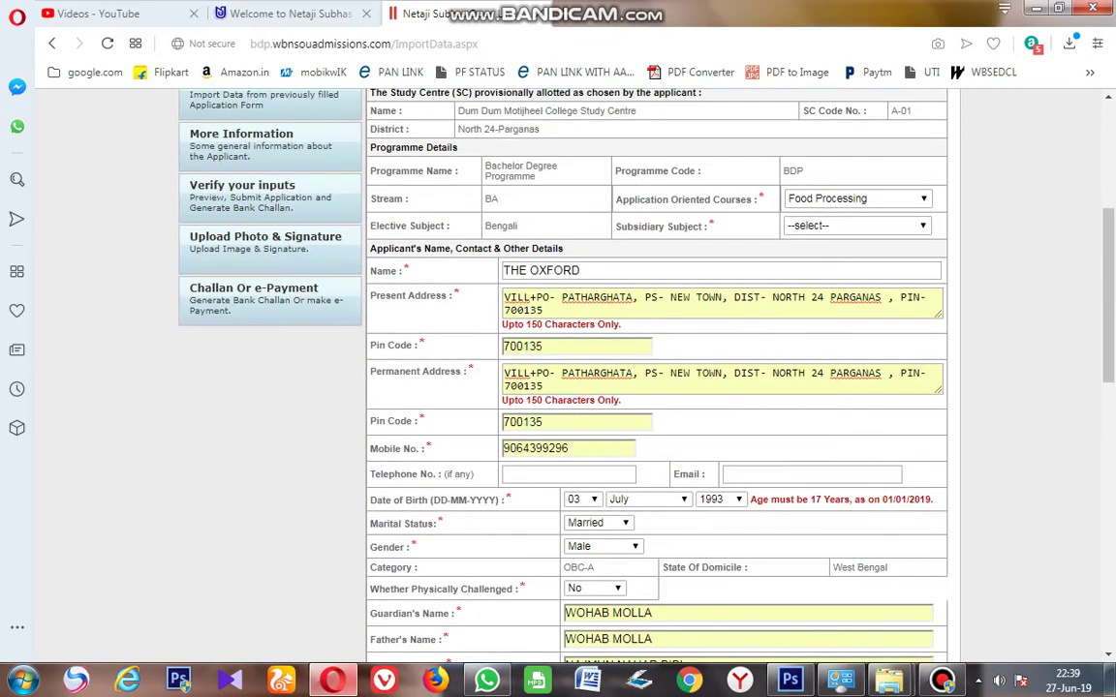
click(556, 298)
key(BackSpace)
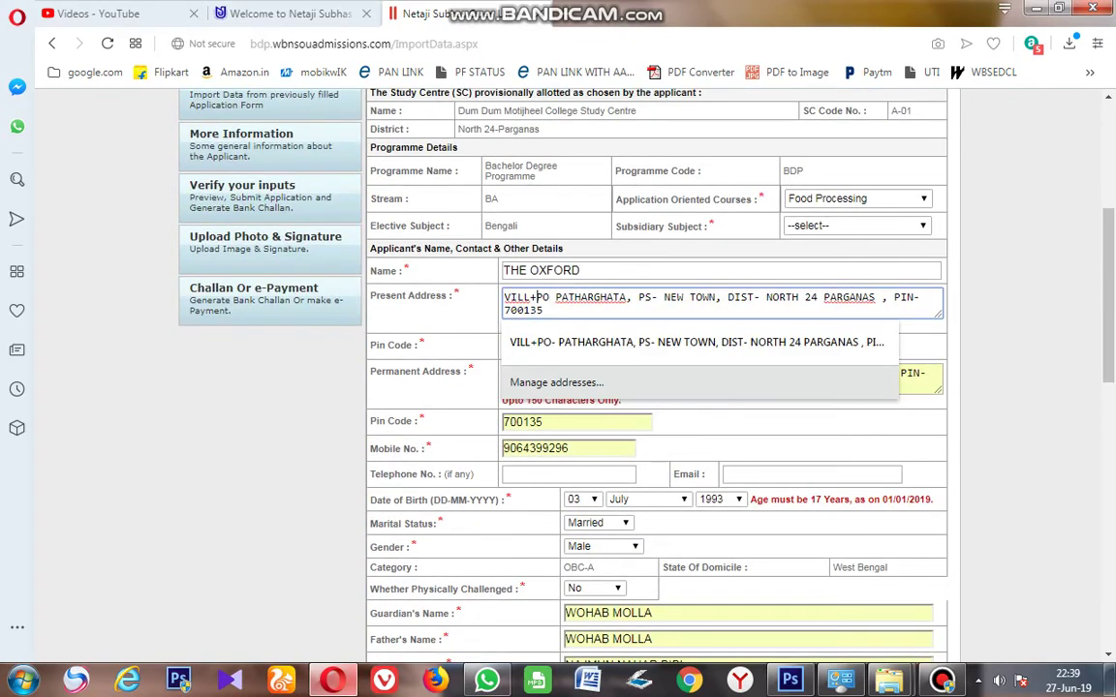
key(BackSpace)
click(634, 299)
key(BackSpace)
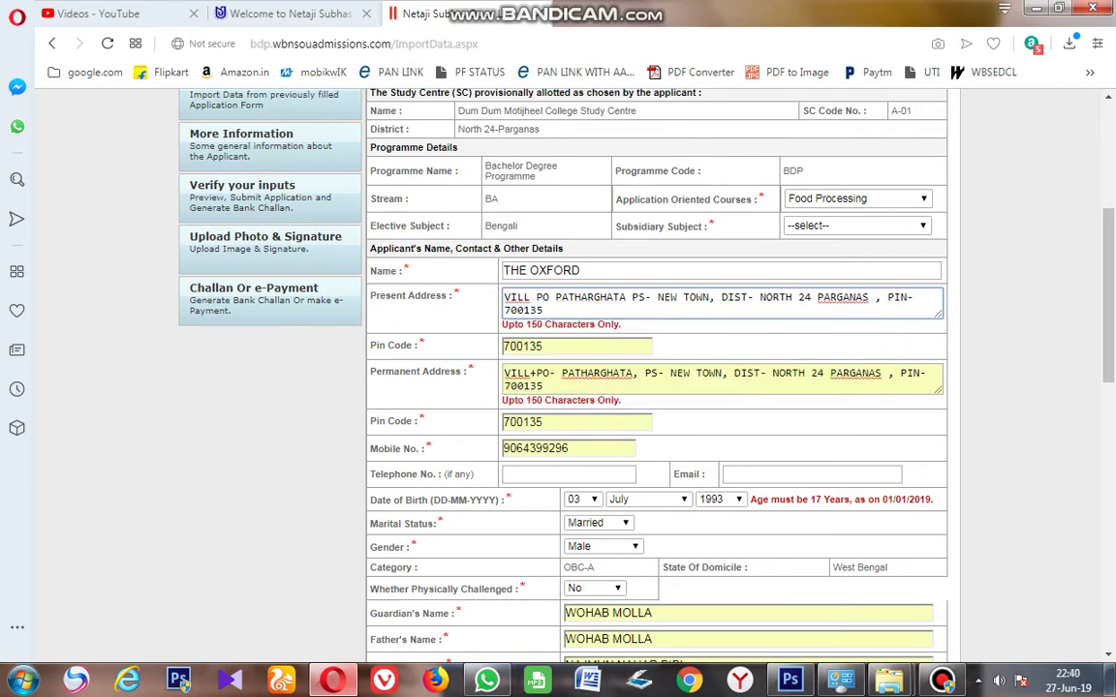
click(651, 297)
key(BackSpace)
click(710, 297)
key(Left)
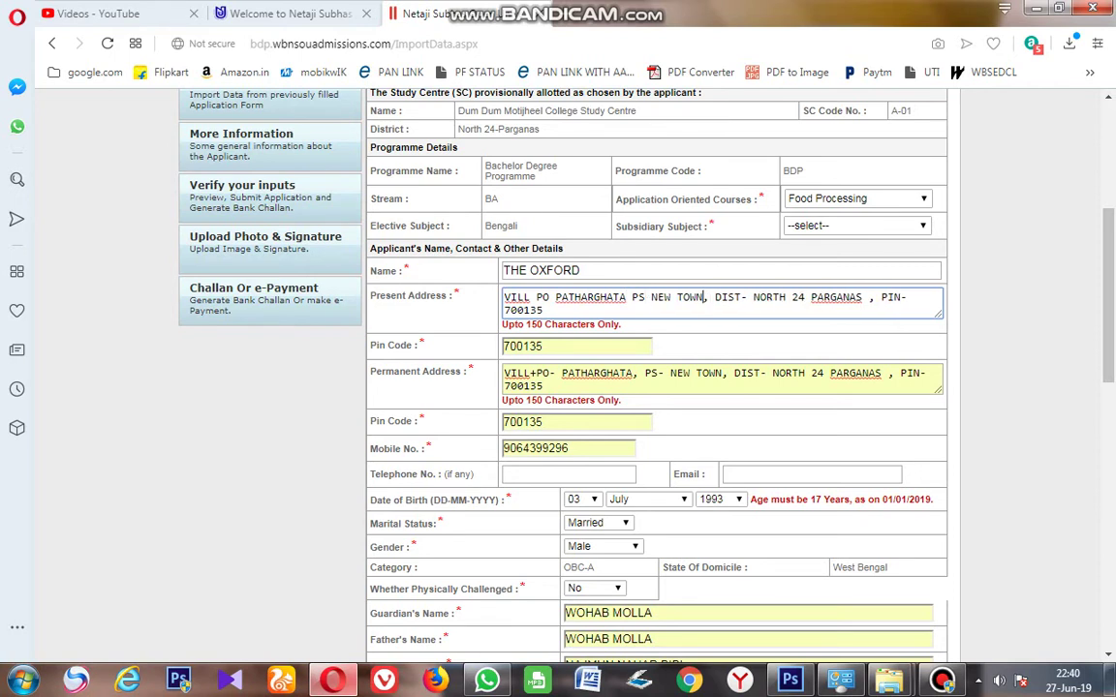
key(Delete)
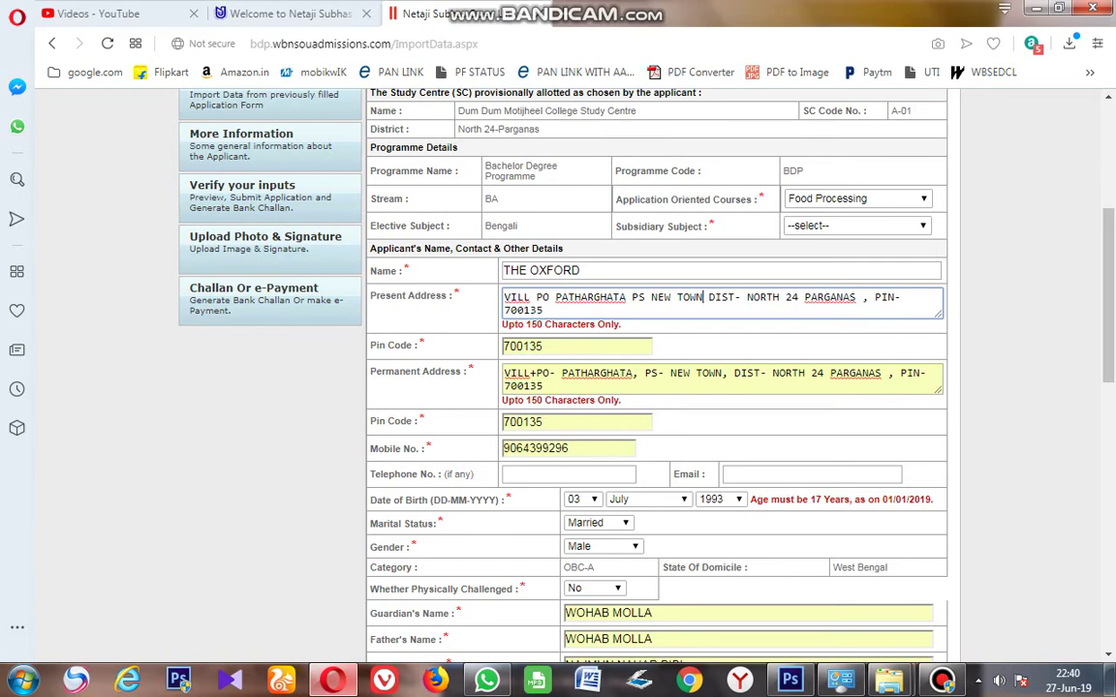
key(BackSpace)
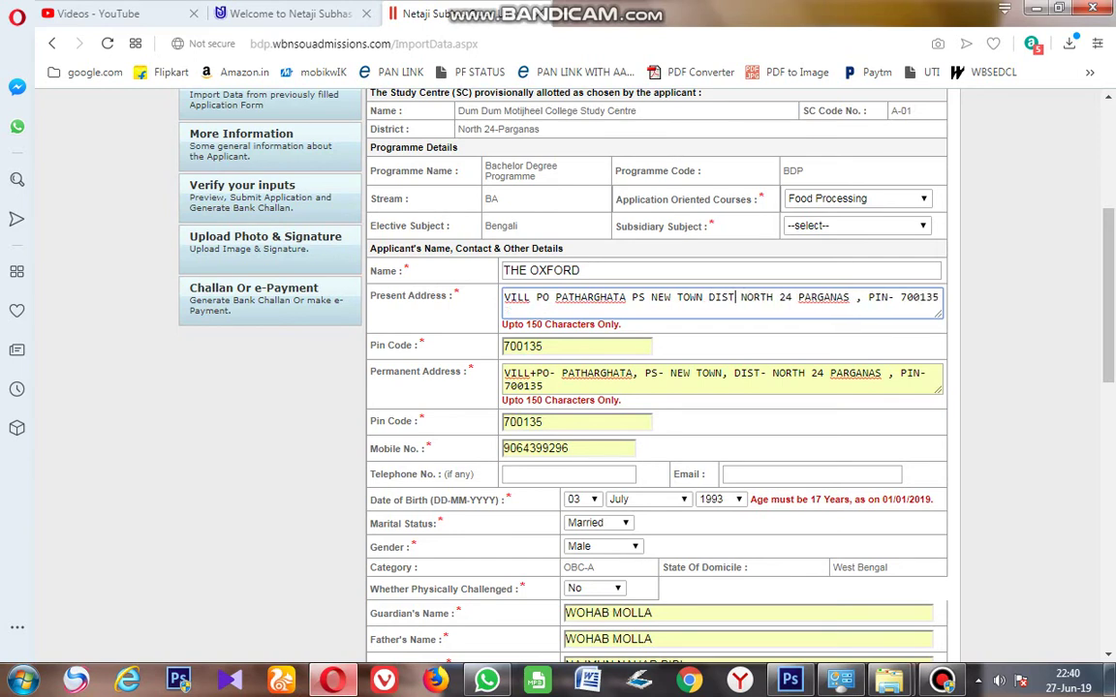
key(BackSpace)
click(888, 297)
key(BackSpace)
key(ctrl+a)
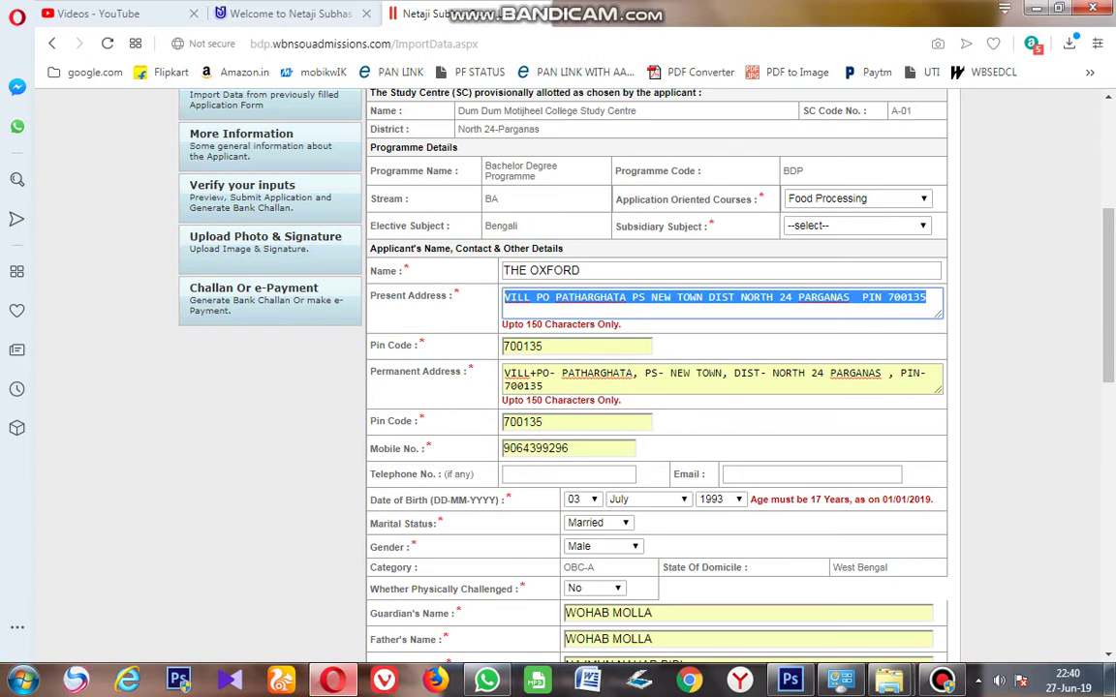
click(721, 378)
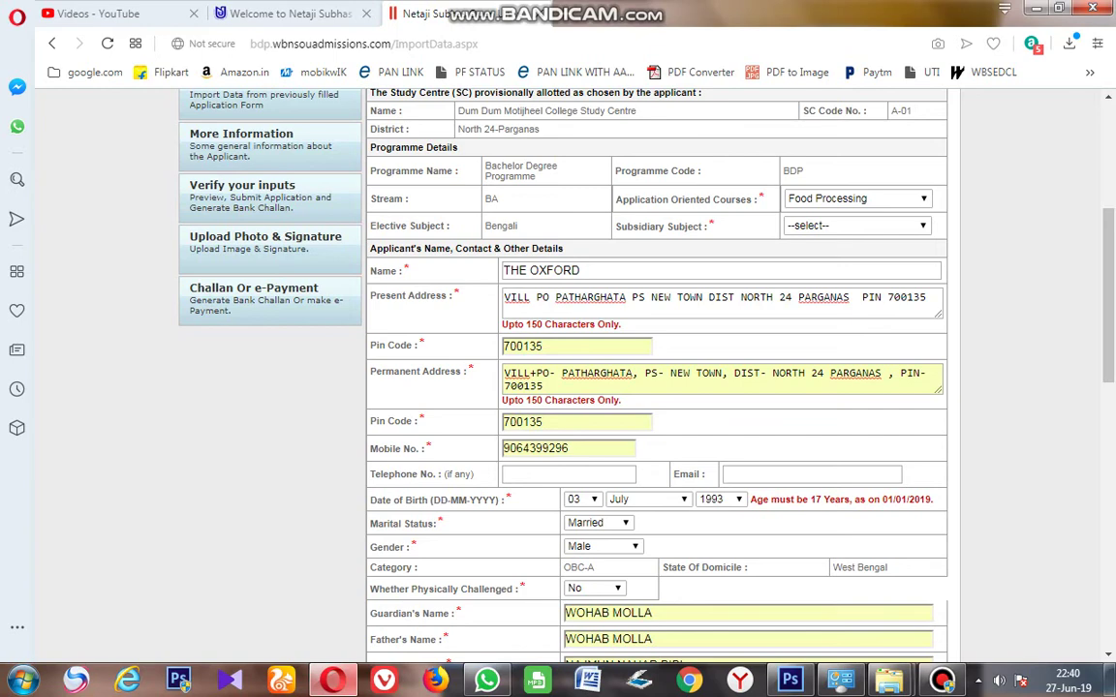
Step: Check the remaining personal details and the academic record, and try to preview the application
scroll(639, 387, down, 5)
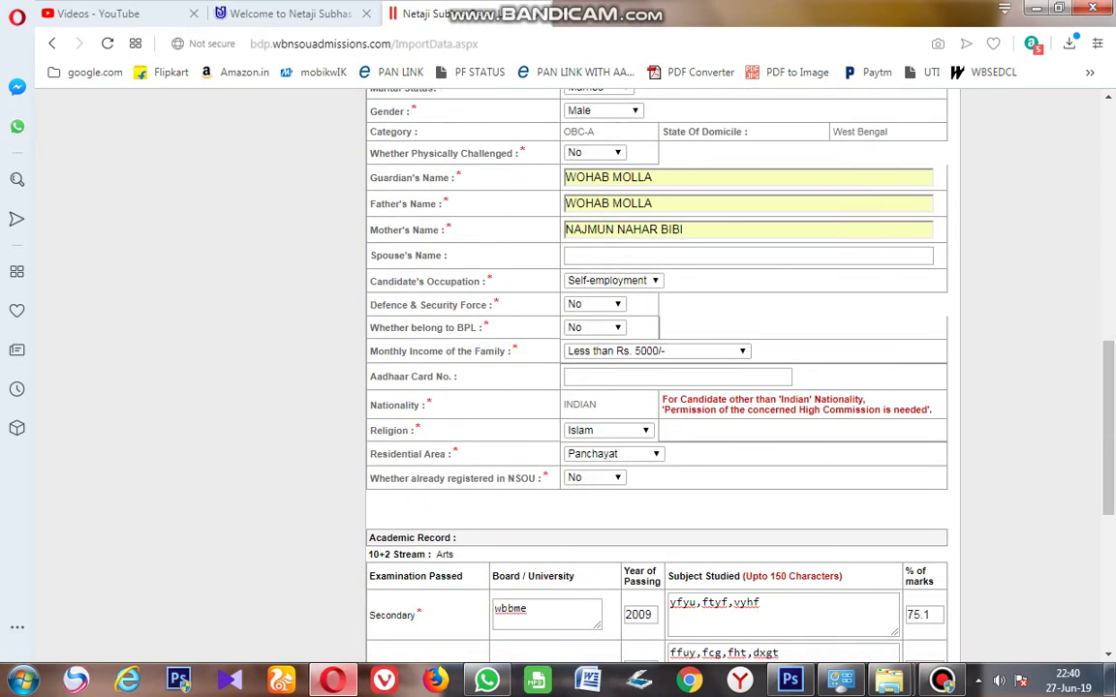
scroll(639, 387, down, 2)
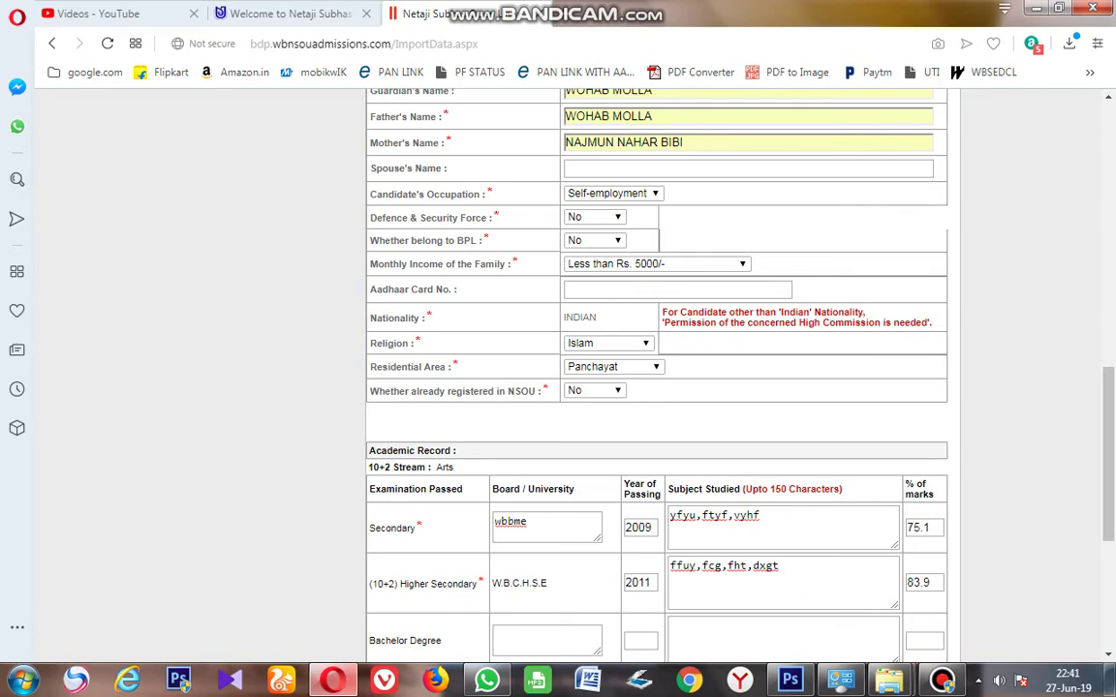
scroll(639, 387, down, 3)
scroll(657, 387, down, 1)
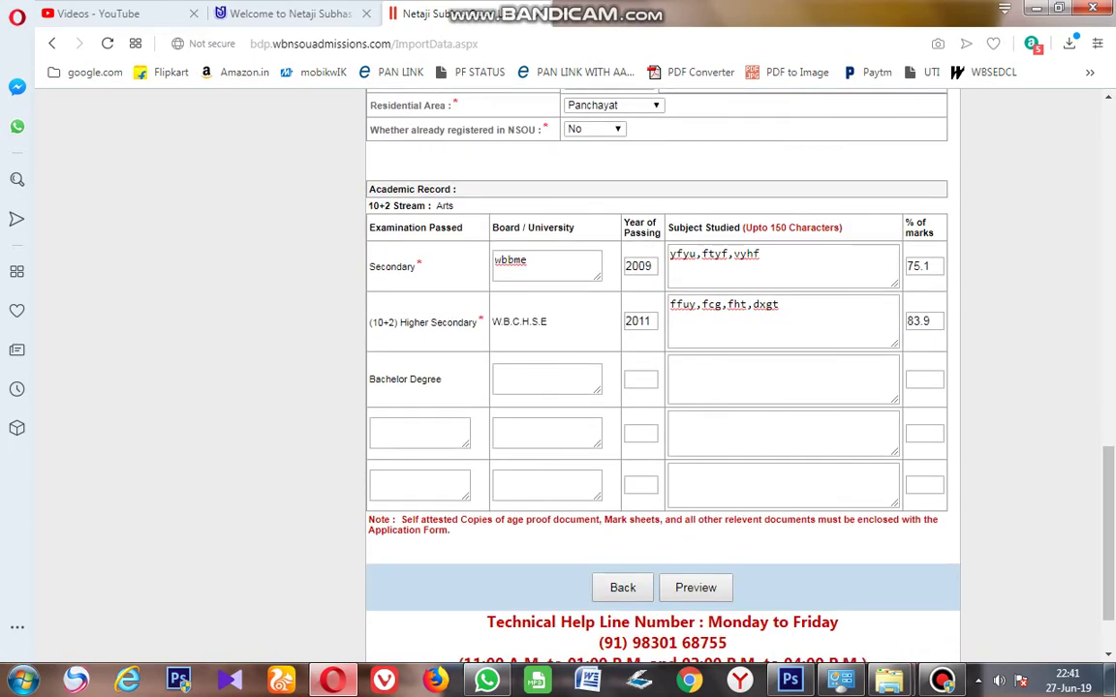
scroll(657, 388, up, 1)
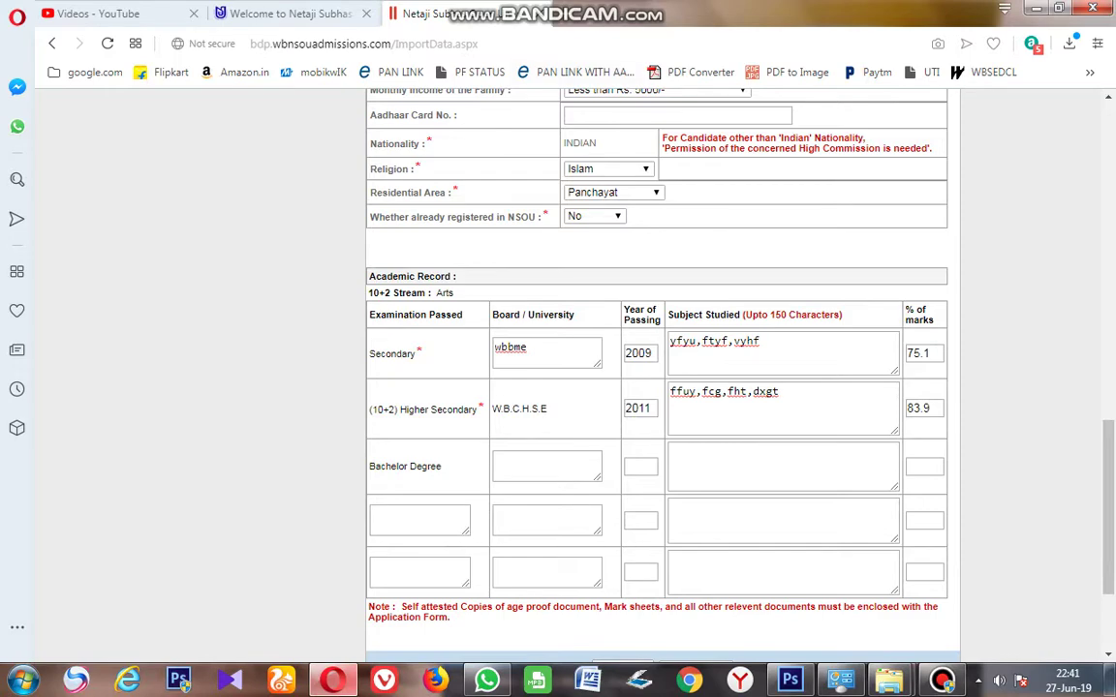
scroll(656, 387, down, 2)
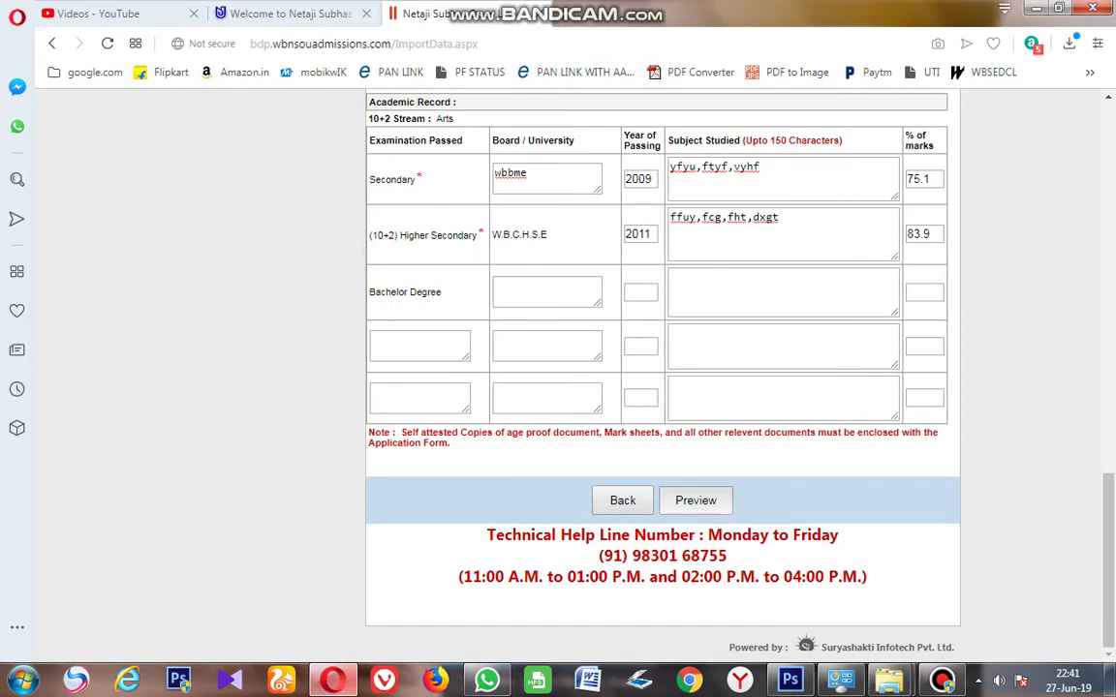
click(695, 501)
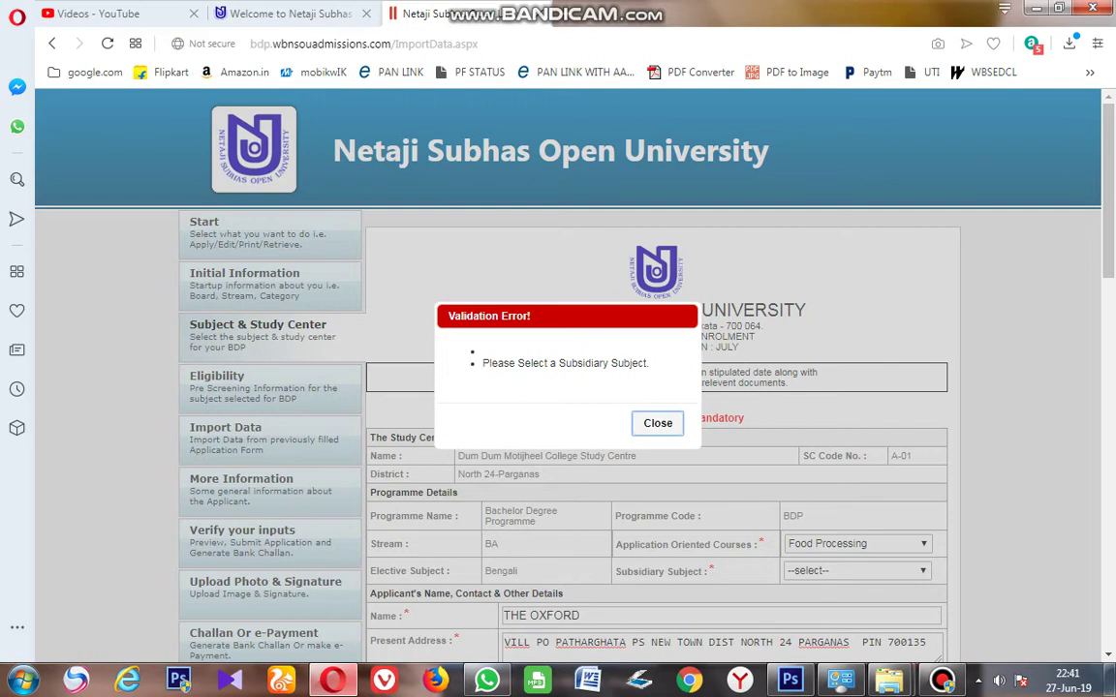
click(657, 423)
Step: Look through the form from the programme details to the academic record for missing mandatory entries
scroll(658, 423, down, 2)
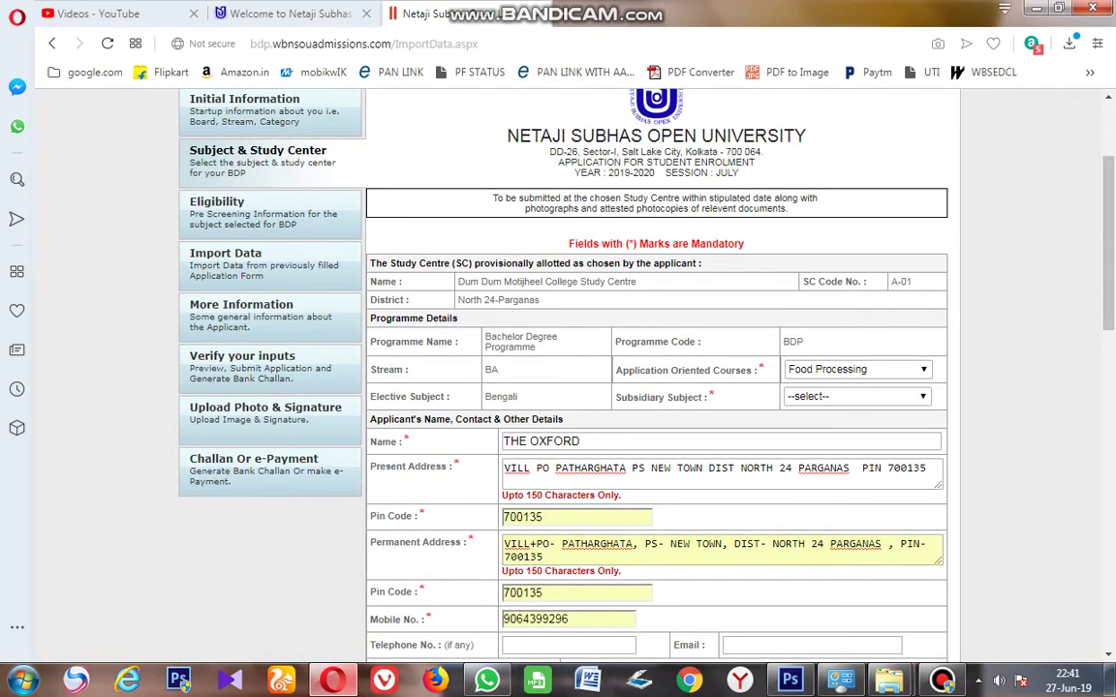
scroll(581, 368, down, 5)
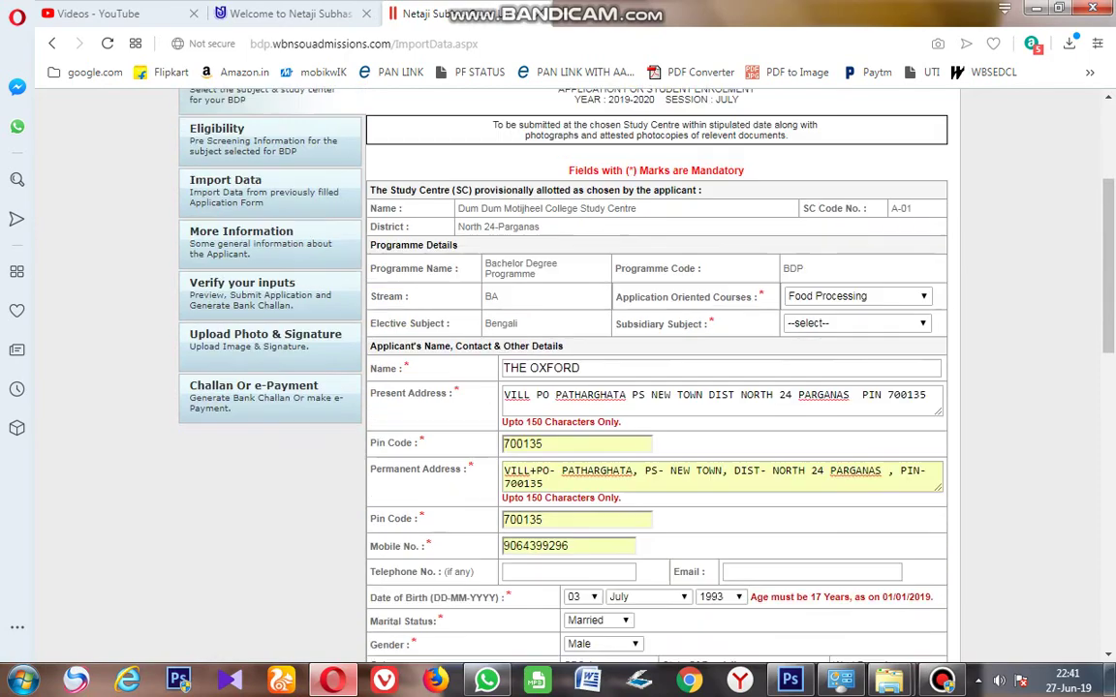
scroll(656, 368, down, 3)
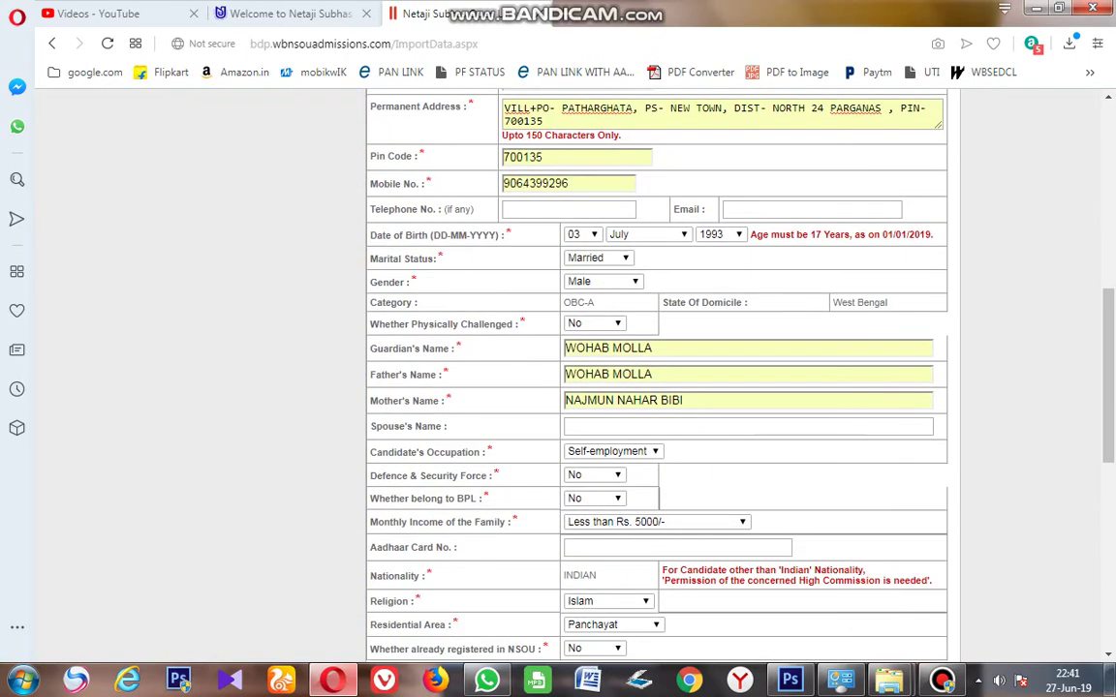
scroll(657, 368, down, 2)
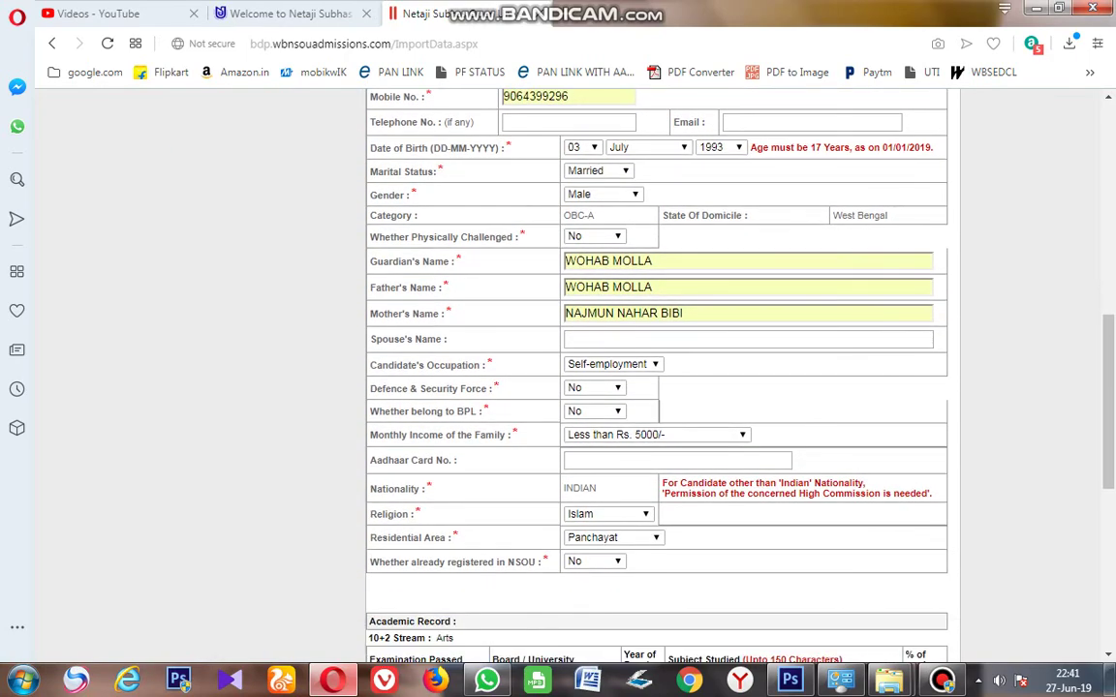
scroll(657, 368, down, 4)
scroll(657, 368, down, 4)
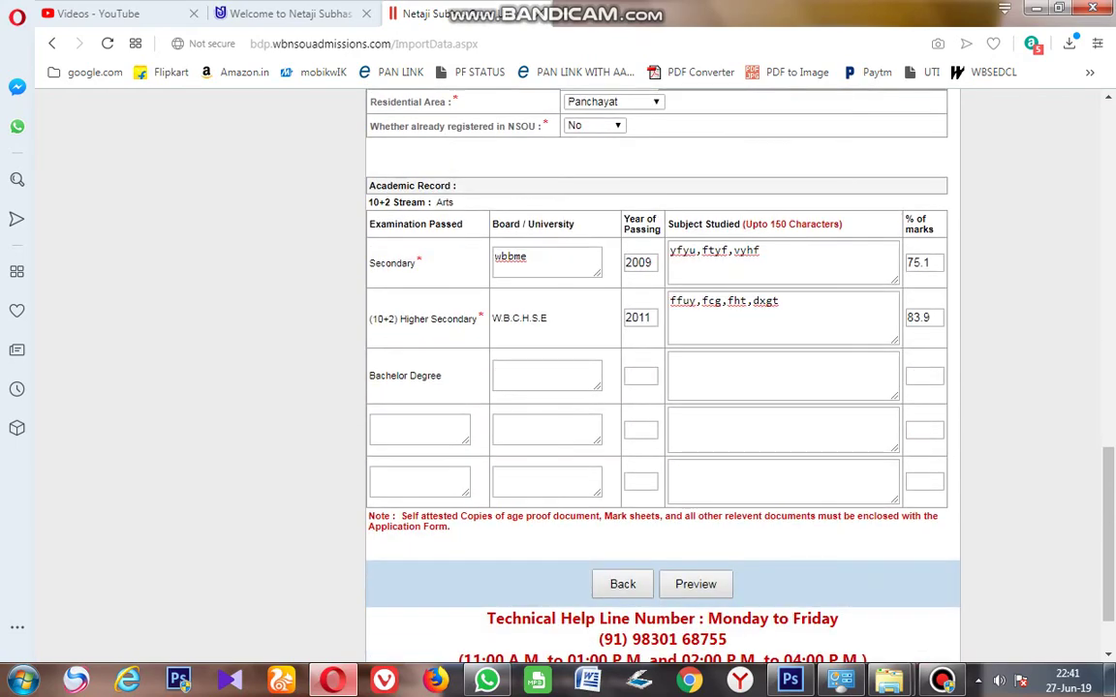
scroll(657, 368, up, 8)
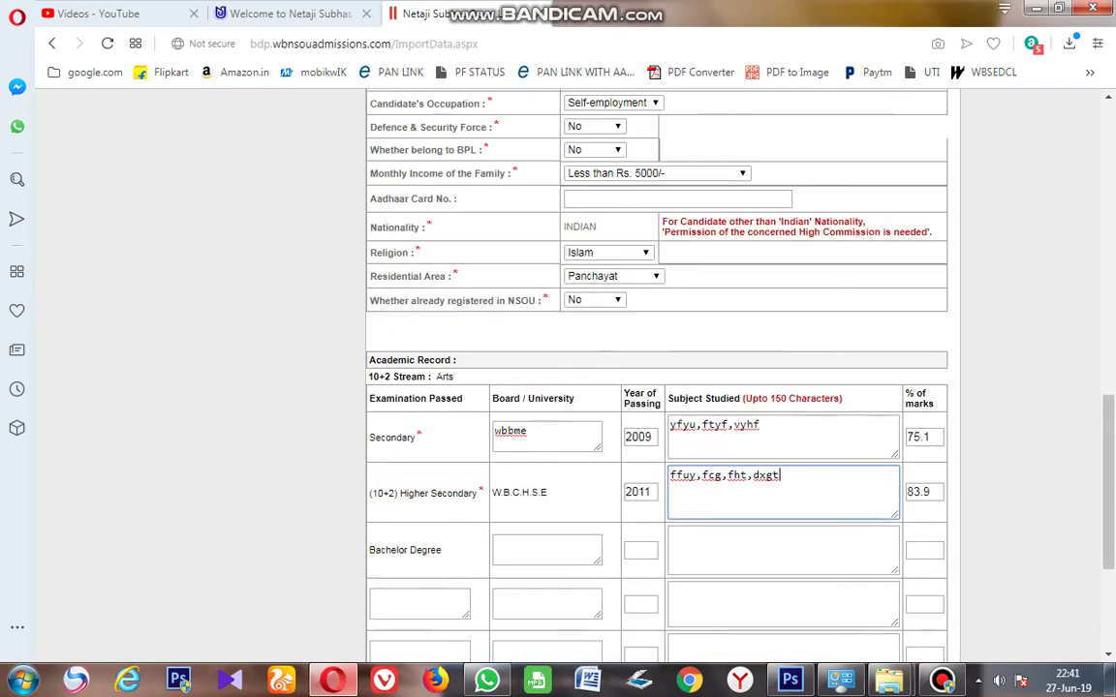
scroll(657, 368, up, 10)
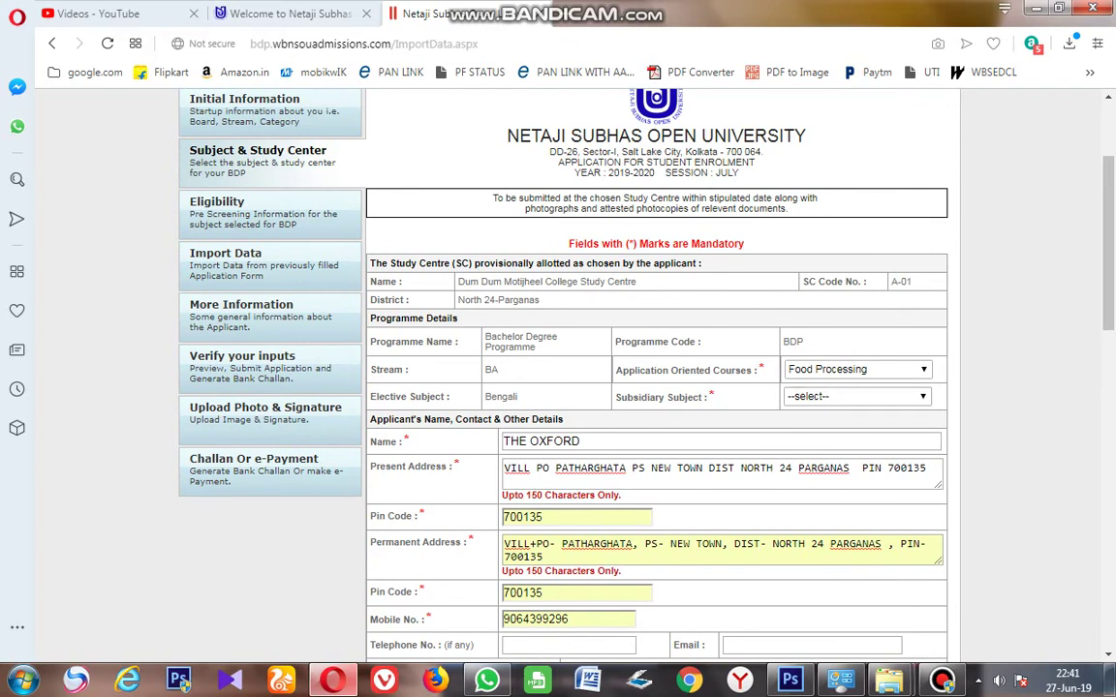
Step: Examine the programme details, comparing the elective subject, application oriented course and subsidiary subject fields
drag(621, 397, 722, 399)
click(583, 441)
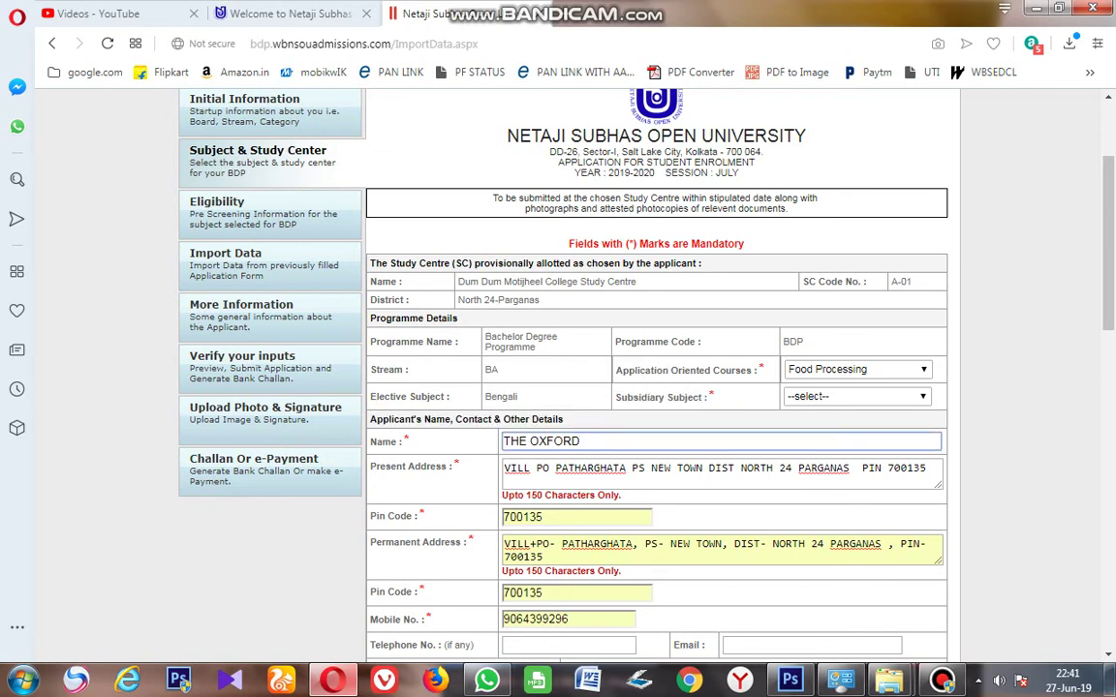
drag(522, 397, 762, 369)
drag(614, 374, 527, 397)
click(556, 395)
drag(620, 341, 719, 397)
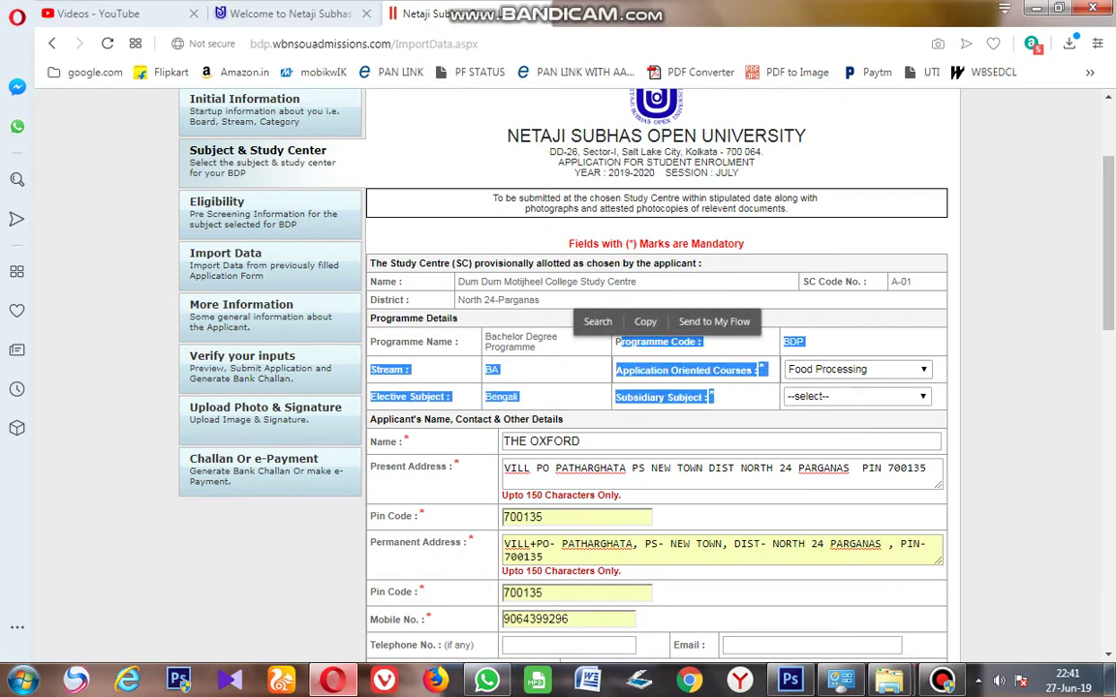
click(718, 395)
click(857, 369)
click(829, 399)
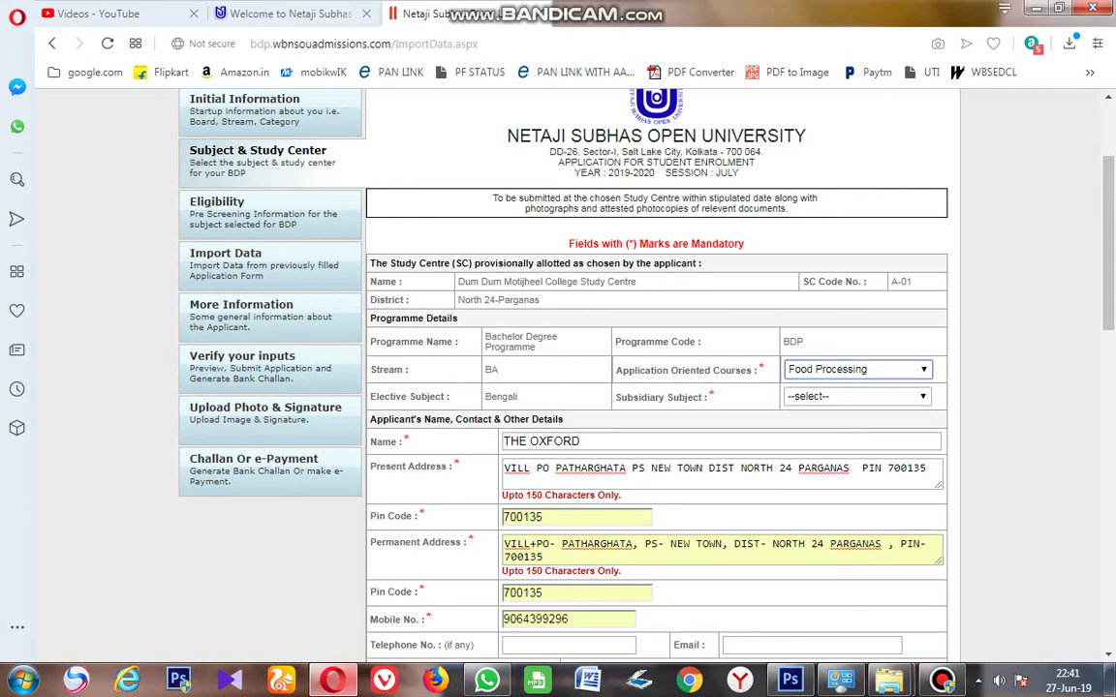
drag(614, 397, 714, 397)
click(715, 397)
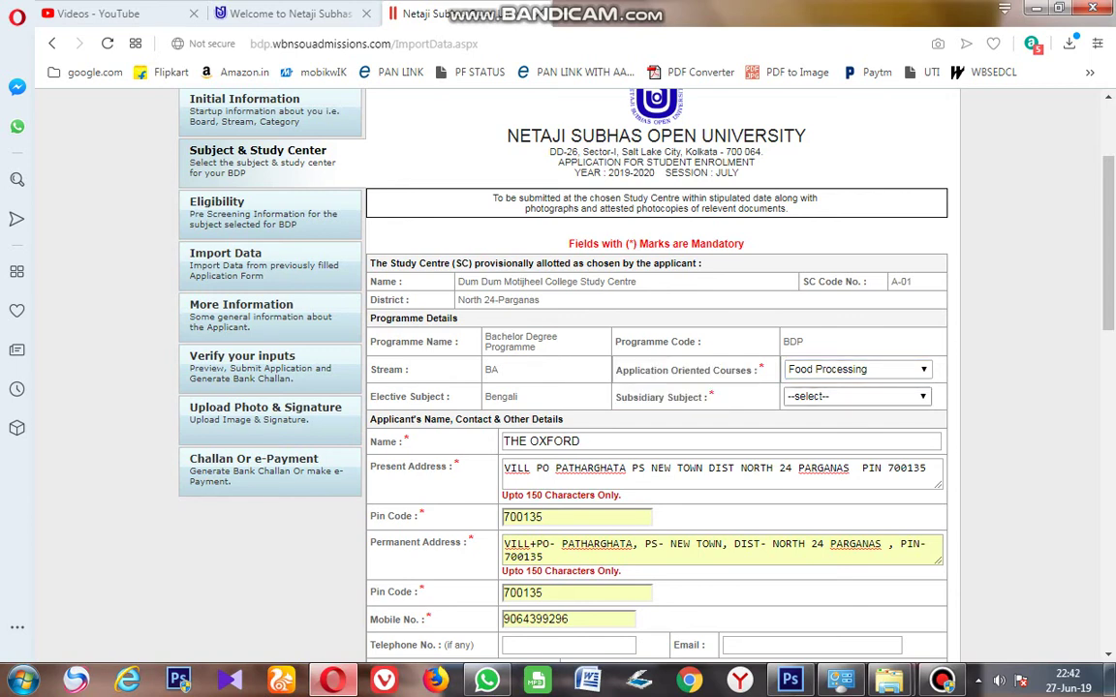
Step: Choose English-I,II,III as the subsidiary subject in the programme details
click(856, 397)
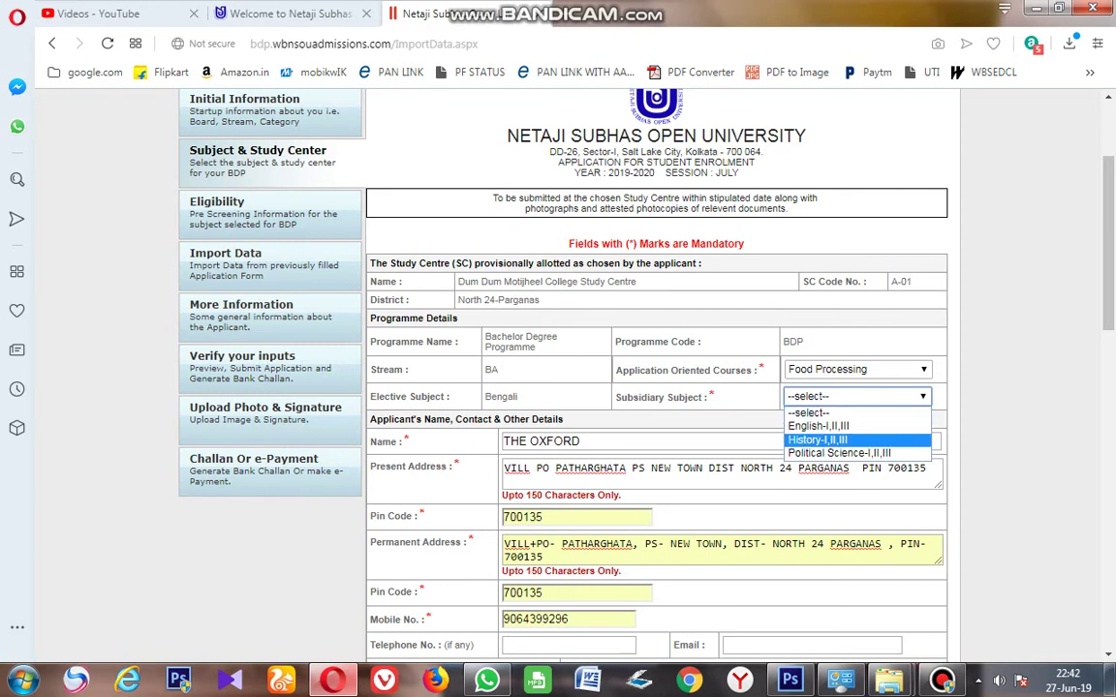
key(Up)
key(Down)
key(Down)
key(Up)
key(Up)
key(Down)
key(Down)
key(Up)
key(Up)
key(Return)
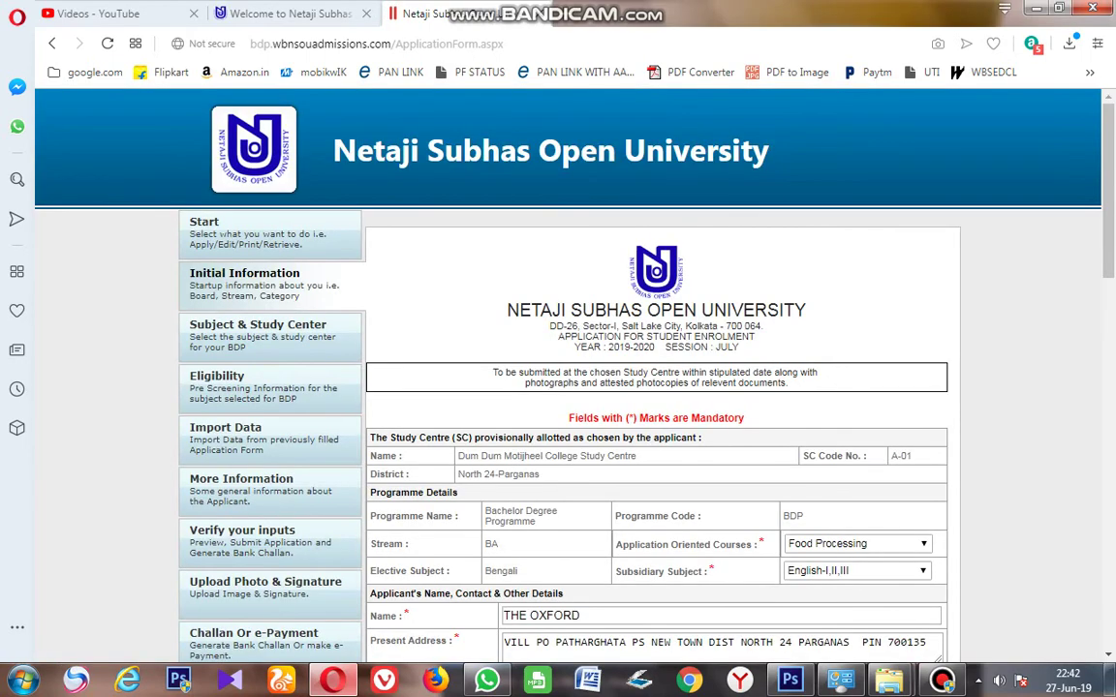
Step: Generate the preview of the completed application form
scroll(656, 387, down, 7)
scroll(558, 368, down, 5)
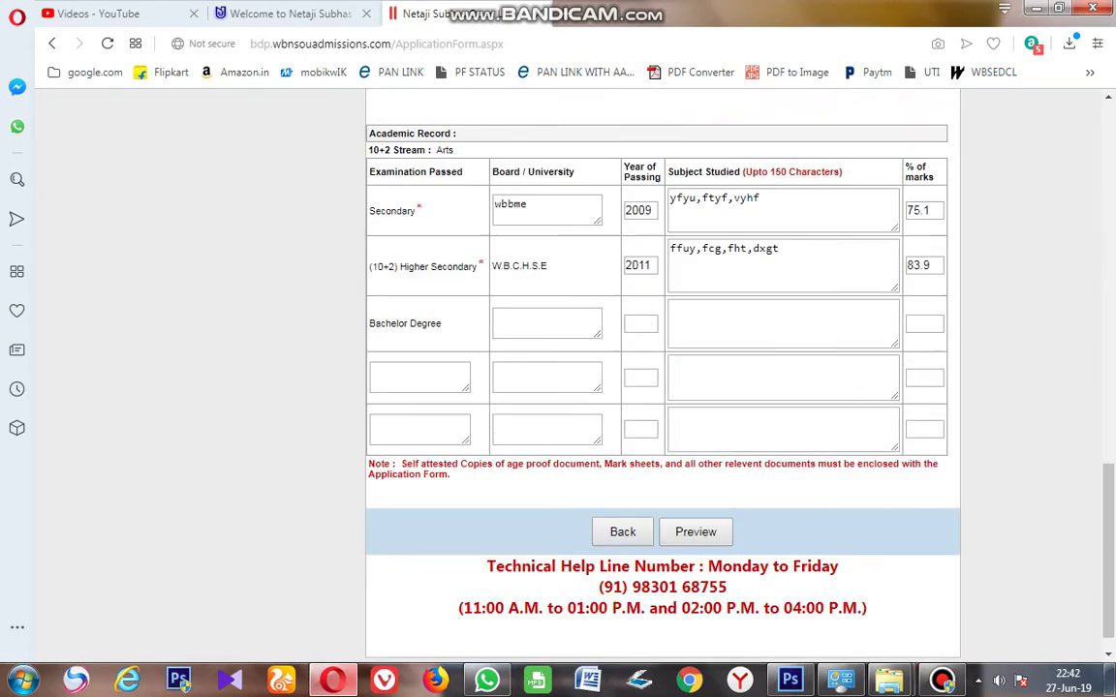
click(696, 500)
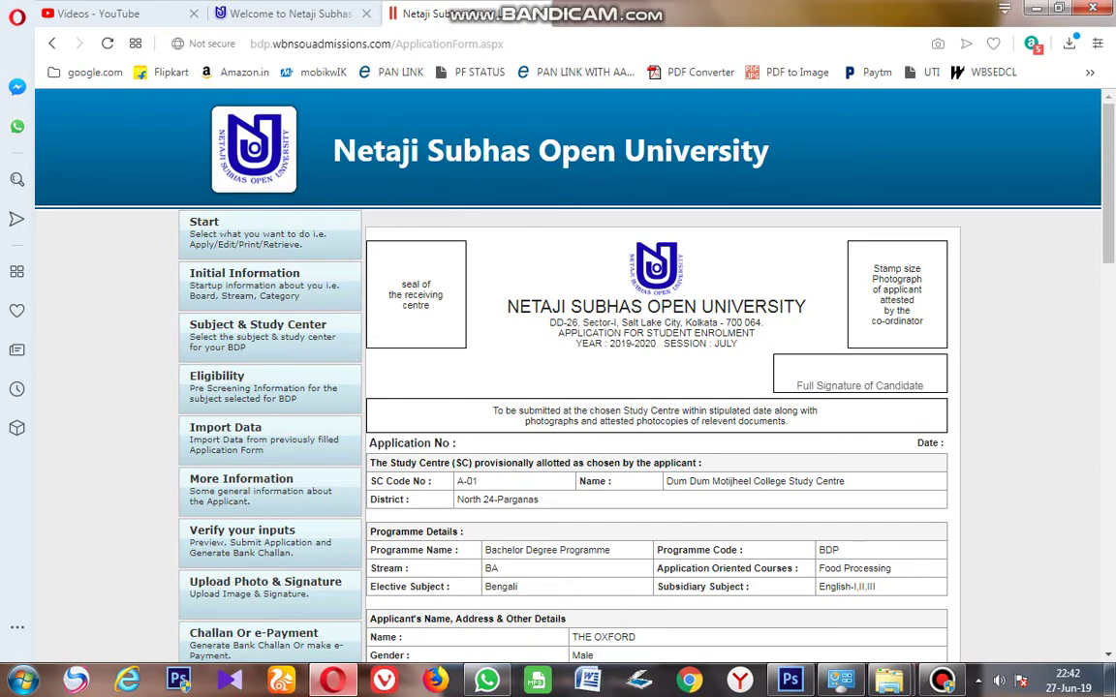
Step: Check the previewed study centre, programme, applicant details and academic record through to the declaration
scroll(581, 368, down, 2)
scroll(656, 368, down, 5)
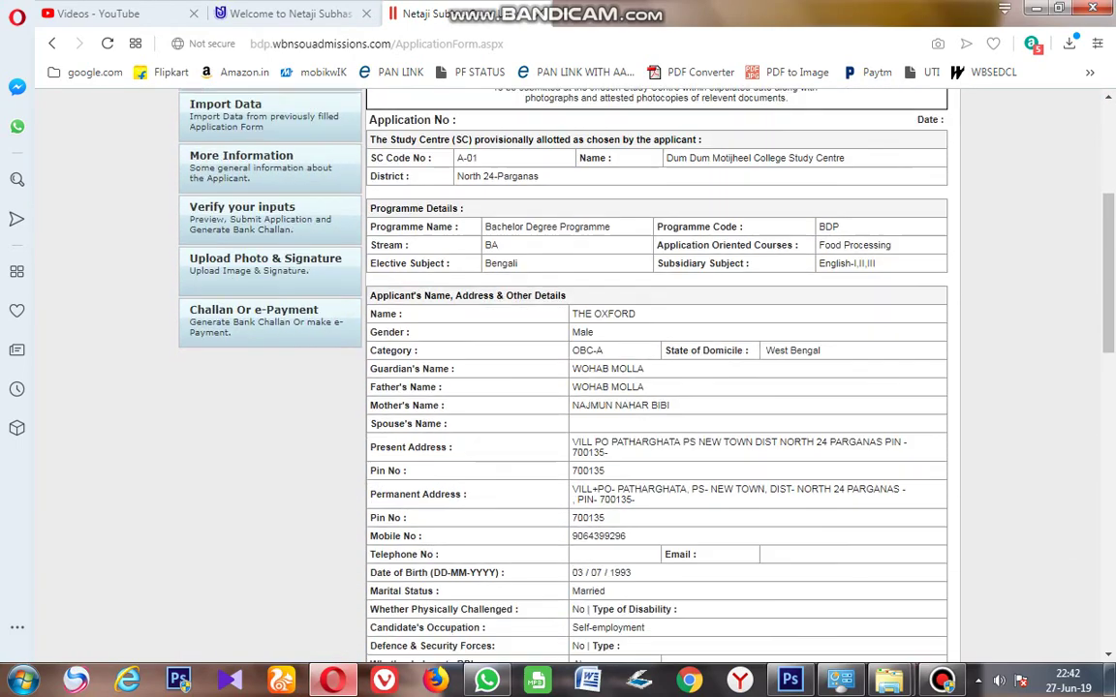
scroll(657, 368, up, 2)
scroll(657, 368, up, 4)
scroll(657, 368, down, 3)
scroll(657, 367, down, 8)
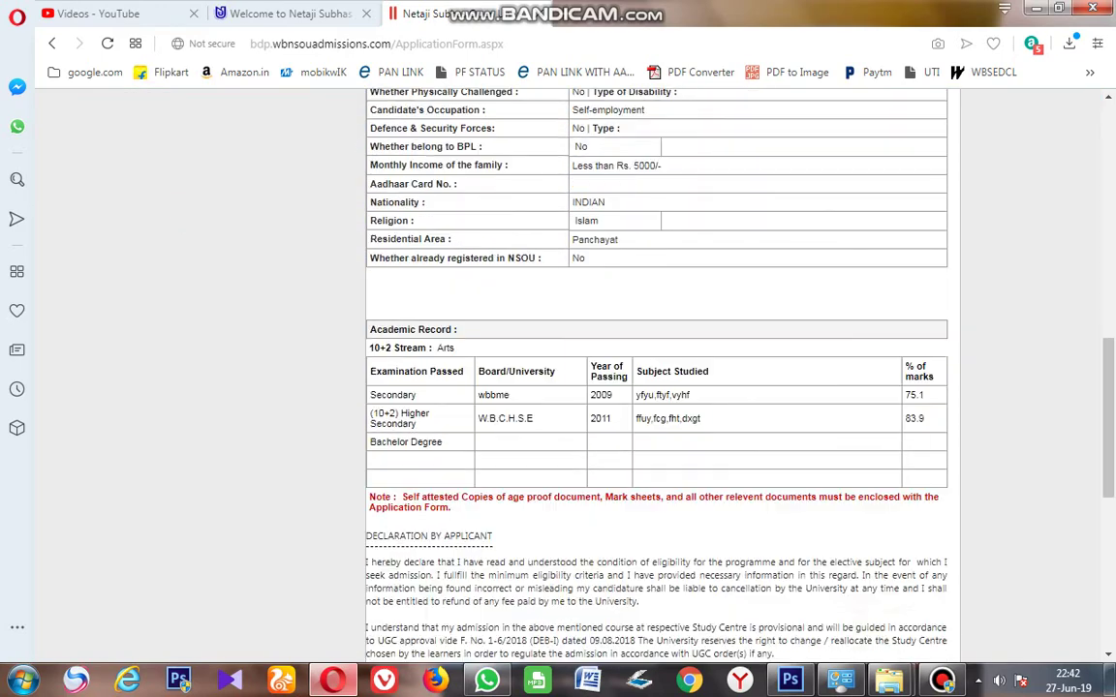
scroll(656, 368, down, 4)
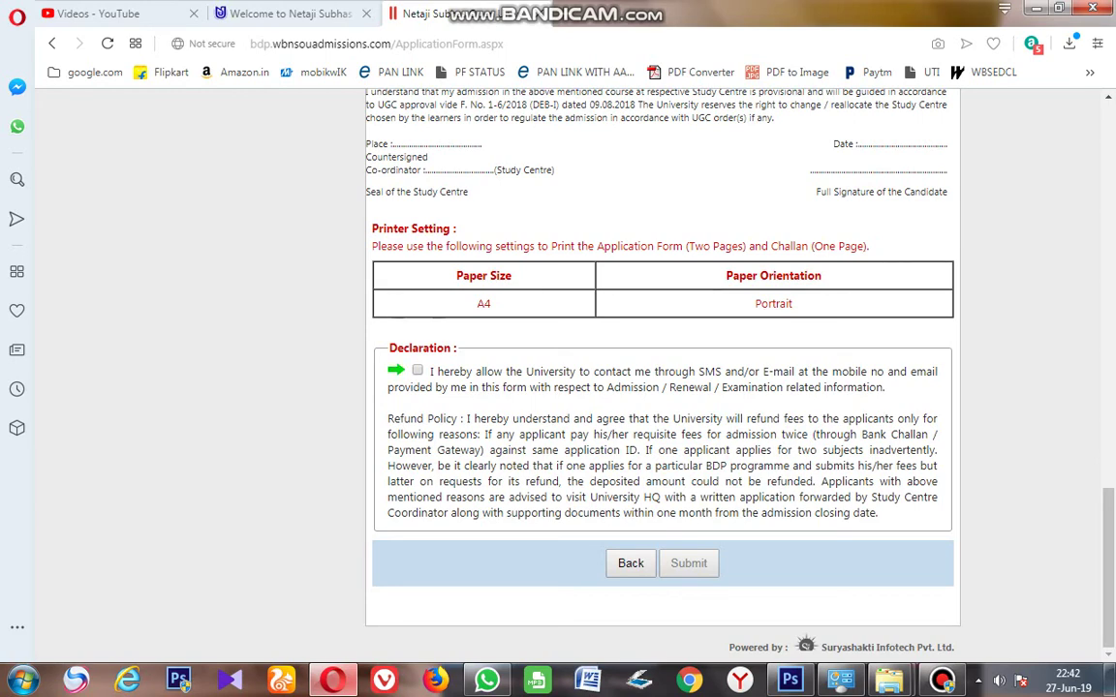
Step: Accept the declaration allowing contact by SMS or e-mail, and submit the application form
drag(432, 371, 869, 450)
click(869, 451)
drag(389, 349, 443, 349)
click(443, 349)
click(418, 370)
click(689, 562)
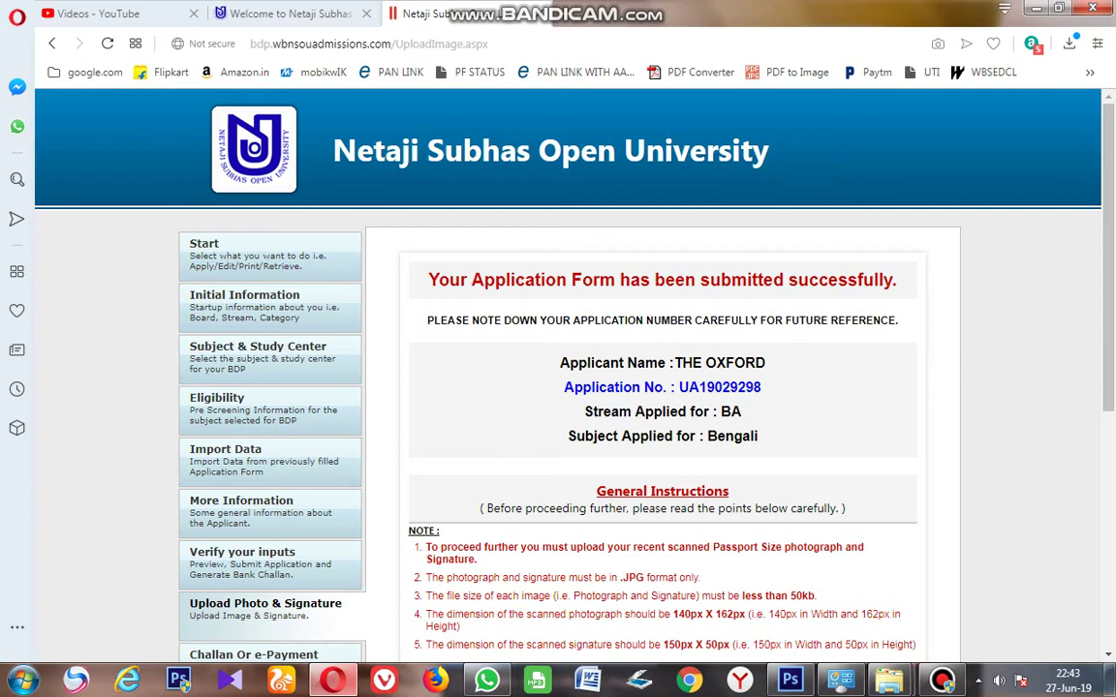
Step: Examine the submission details, including application number, stream and subject, and the photograph and signature upload instructions
drag(675, 364, 601, 433)
click(774, 395)
click(748, 413)
click(767, 438)
click(610, 436)
scroll(610, 436, down, 1)
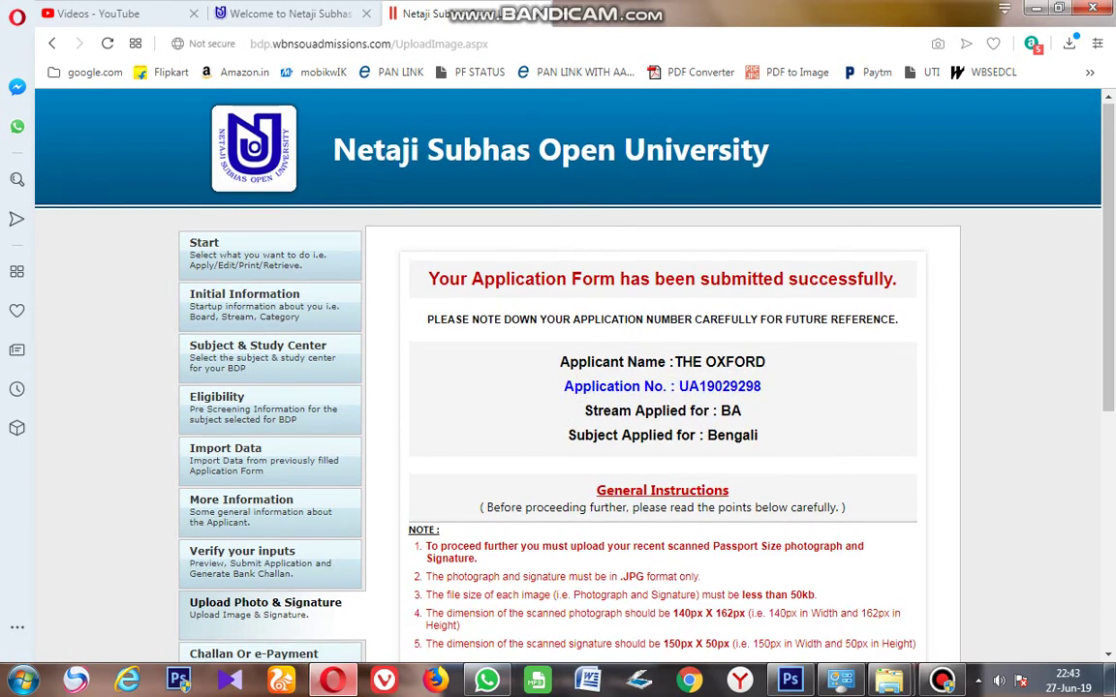
scroll(659, 388, down, 2)
scroll(659, 387, down, 3)
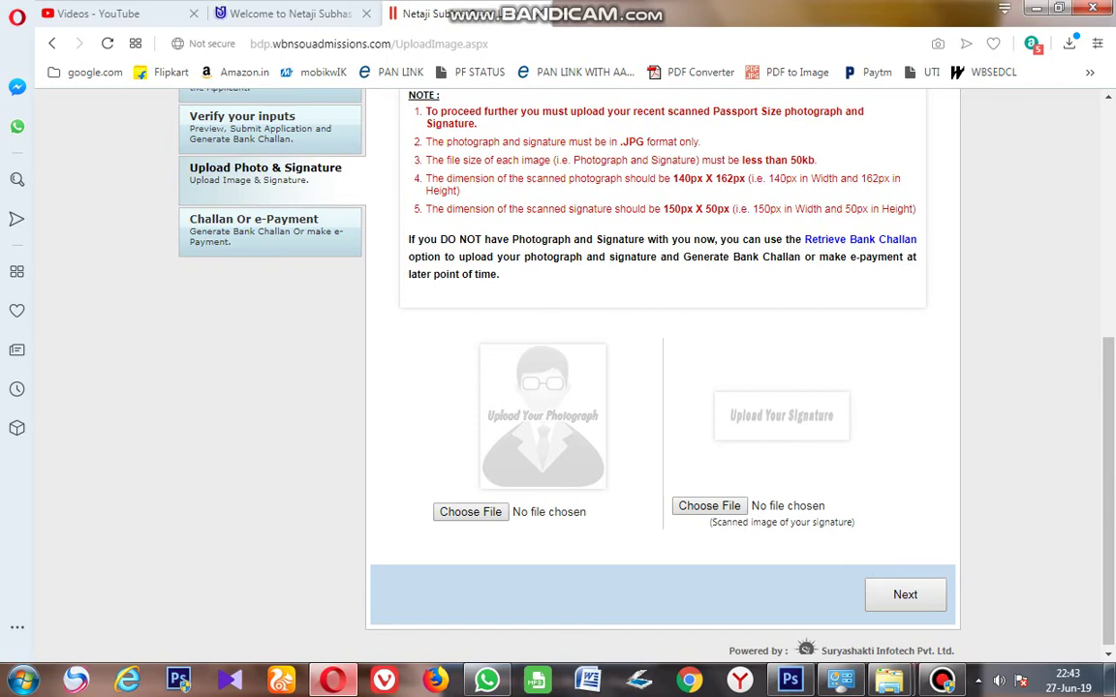
Step: Review the Retrieve Bank Challan note and the JPG format requirement for the photograph and signature
scroll(662, 368, up, 1)
drag(816, 248, 549, 266)
click(549, 266)
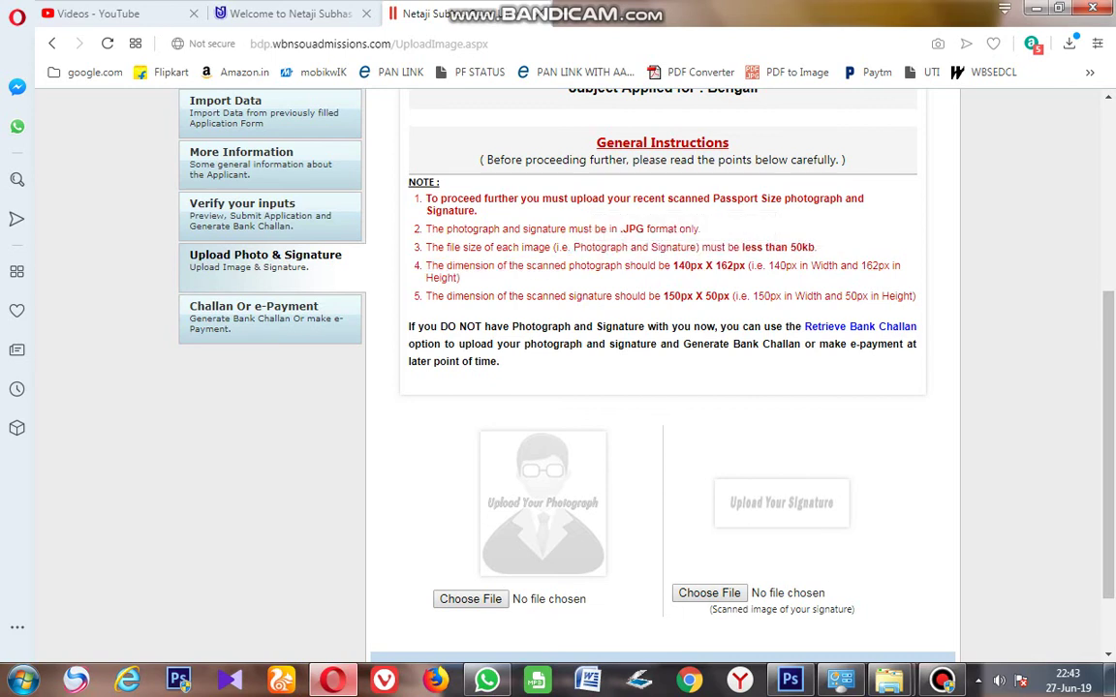
drag(578, 229, 700, 230)
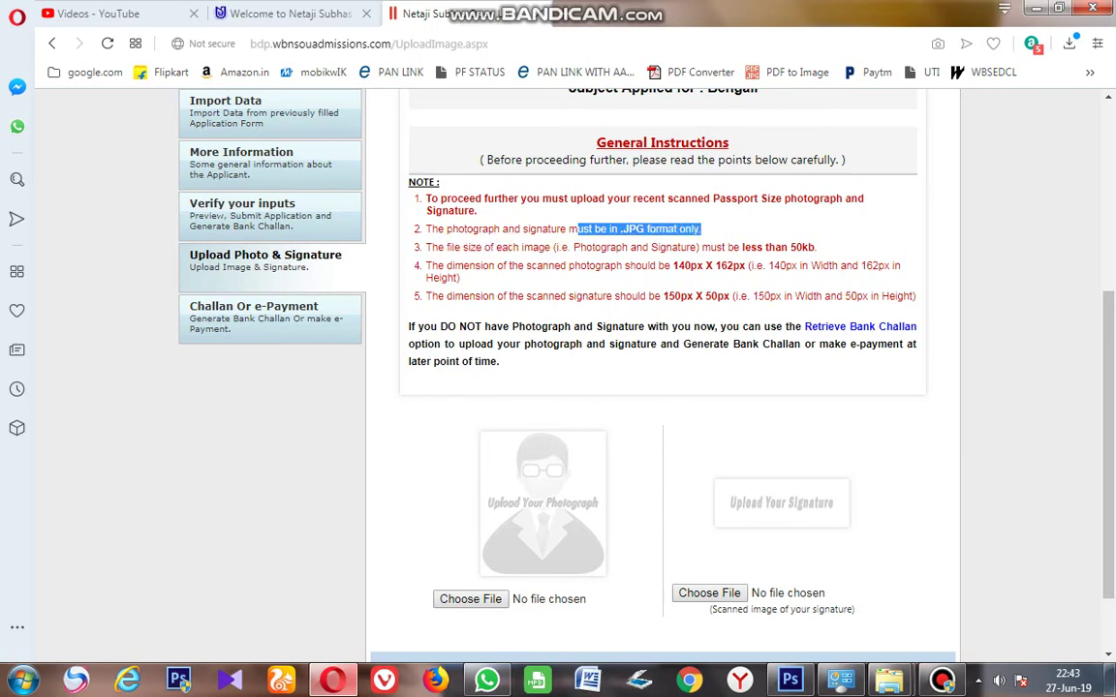
Step: Upload the applicant's passport-size JPG photograph from the Desktop as the application photo
scroll(639, 368, down, 2)
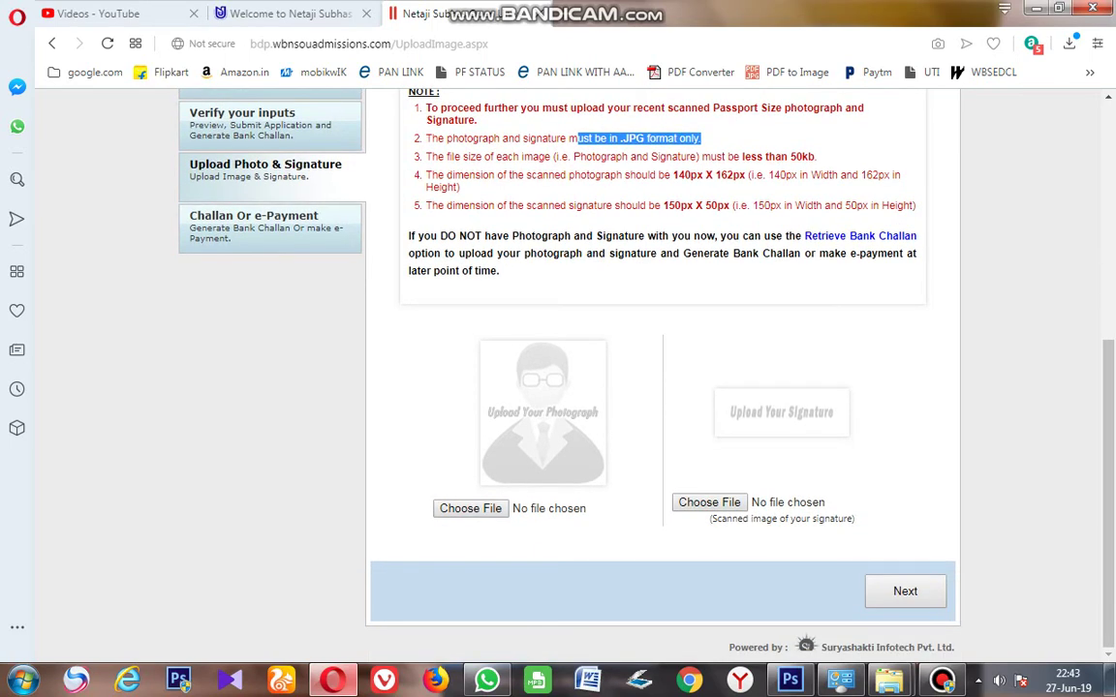
click(471, 508)
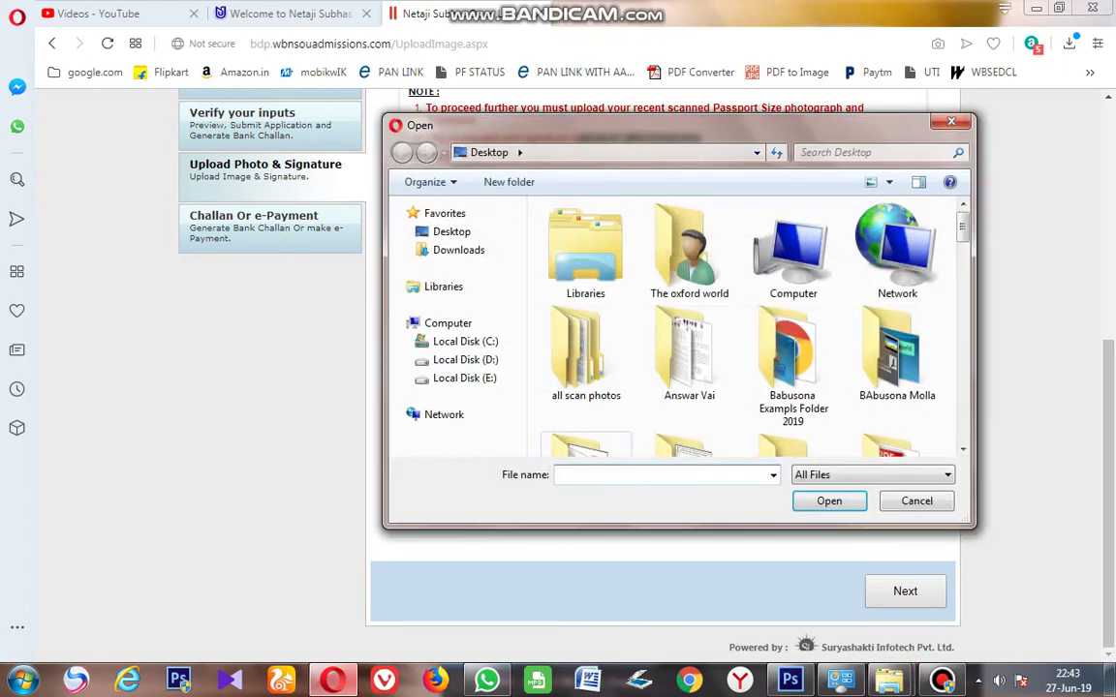
scroll(688, 354, down, 6)
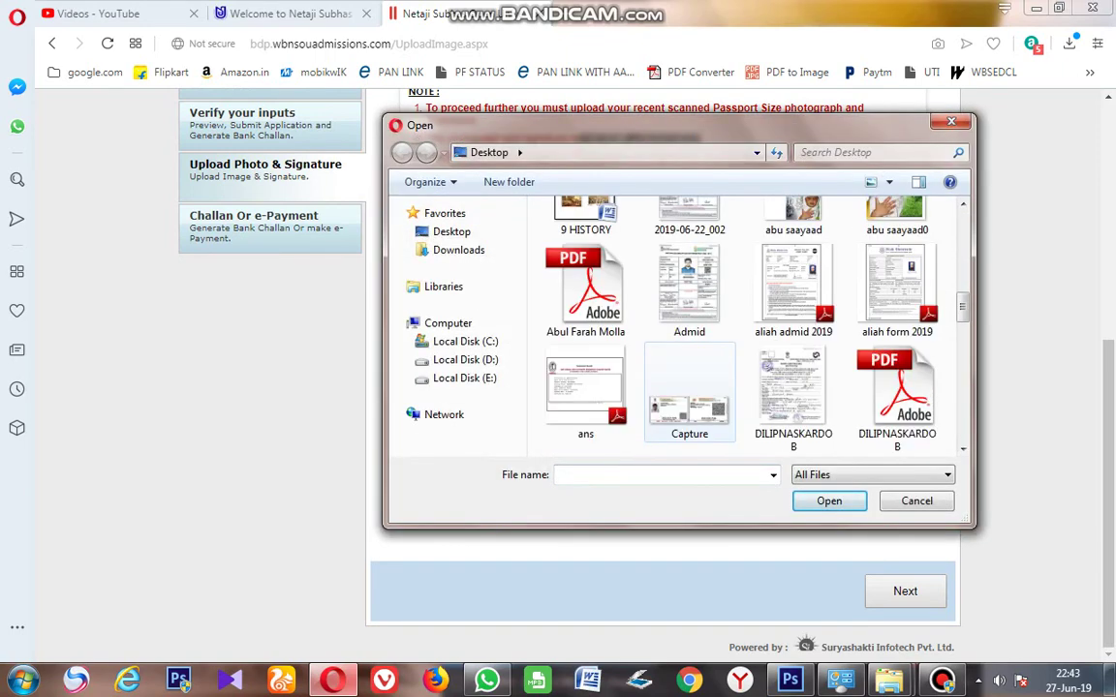
scroll(818, 358, down, 3)
scroll(819, 358, up, 1)
scroll(819, 360, up, 3)
scroll(818, 360, down, 2)
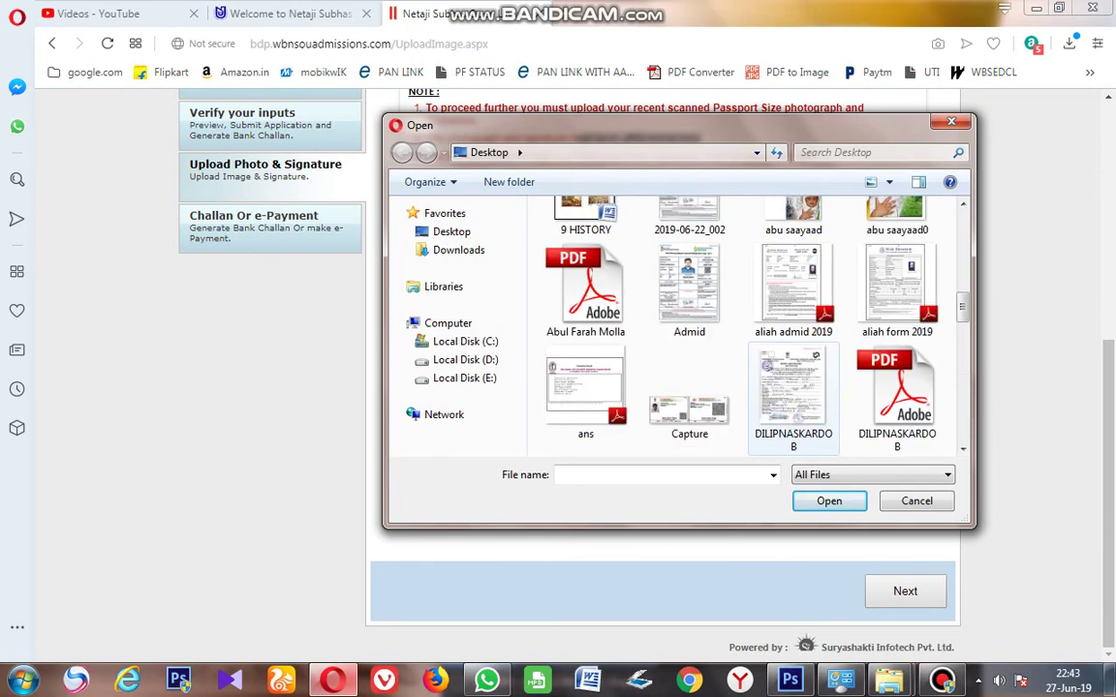
click(811, 371)
scroll(793, 387, down, 5)
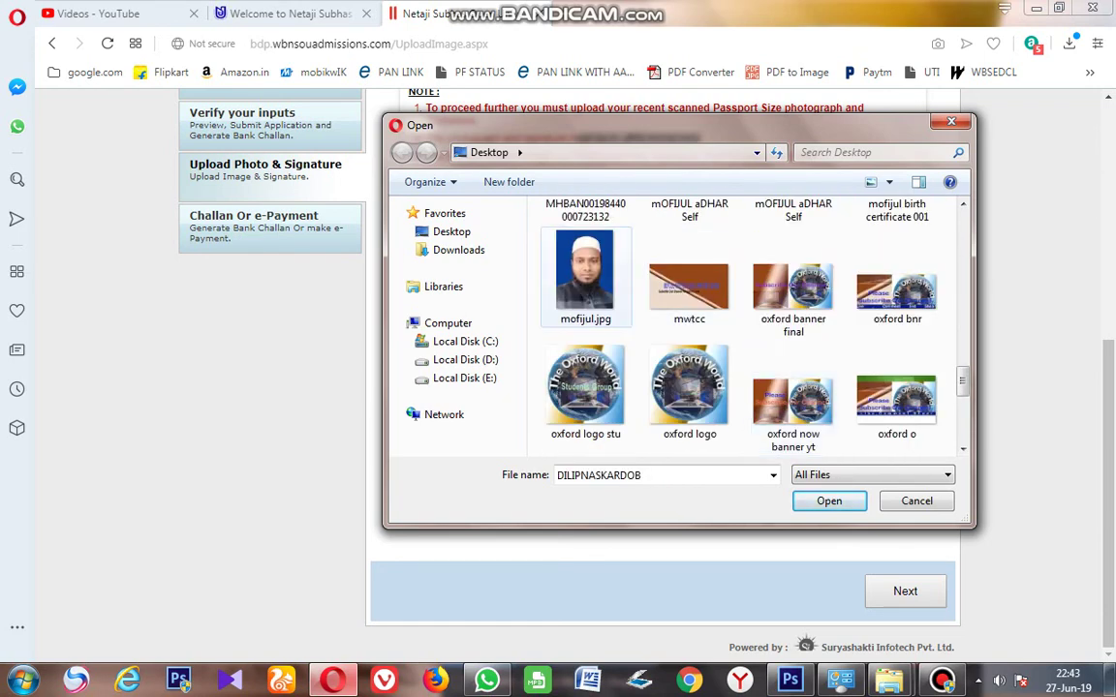
double_click(581, 281)
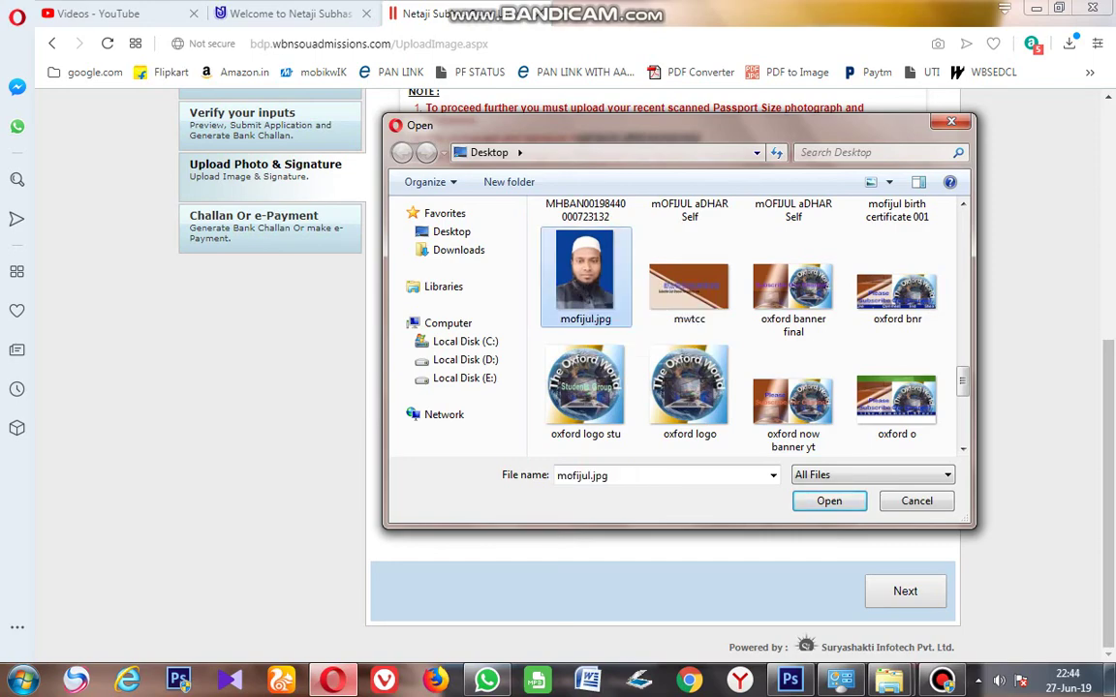
scroll(678, 387, up, 5)
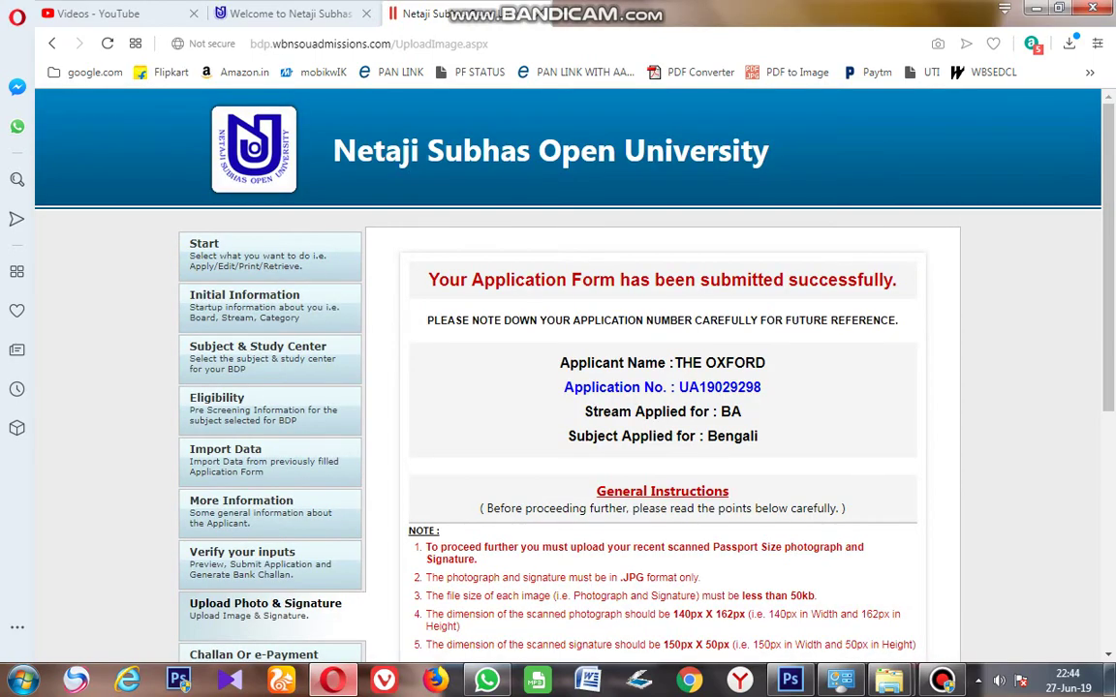
Step: Open the file selection for the signature and search the Desktop for a scanned signature image
scroll(658, 387, down, 5)
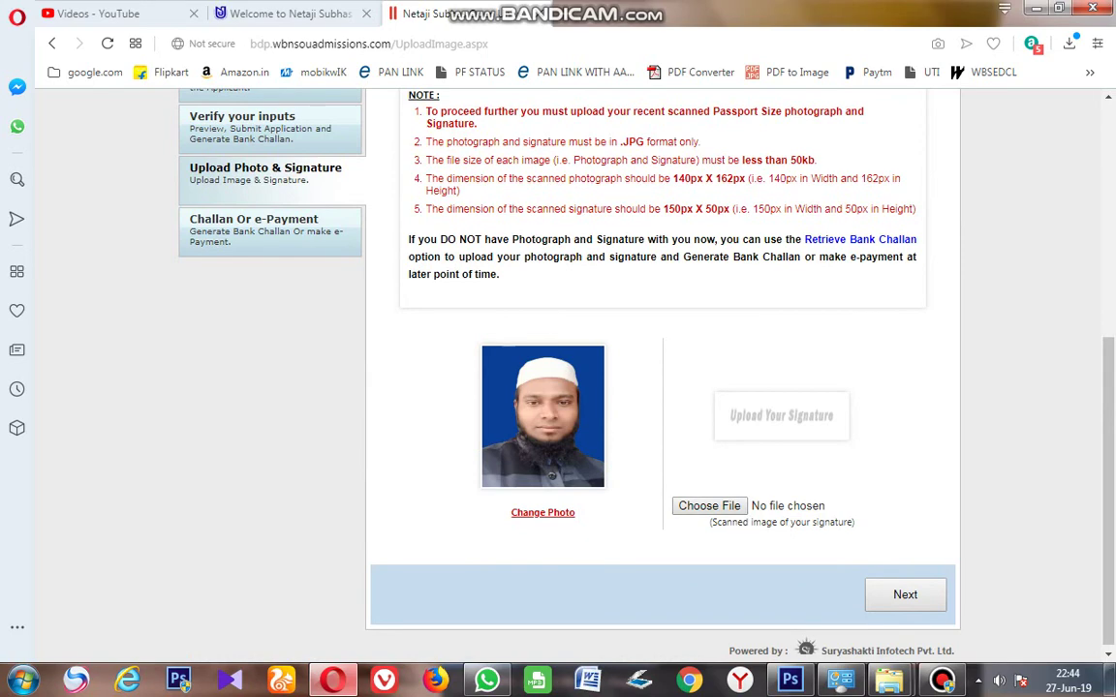
click(709, 506)
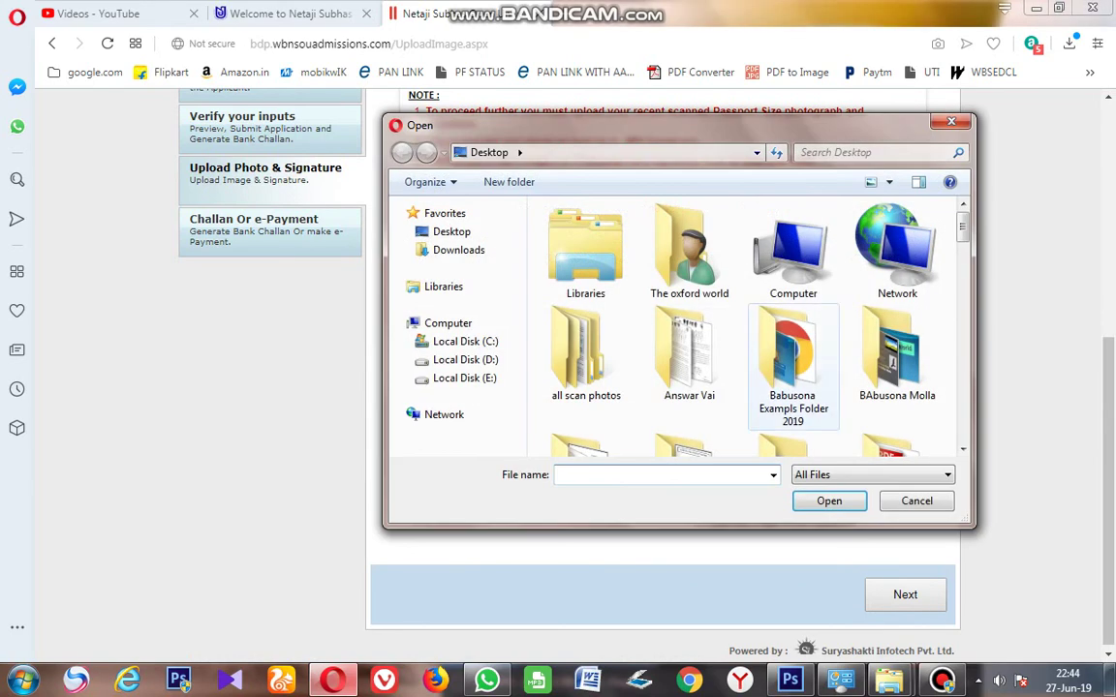
scroll(793, 291, down, 4)
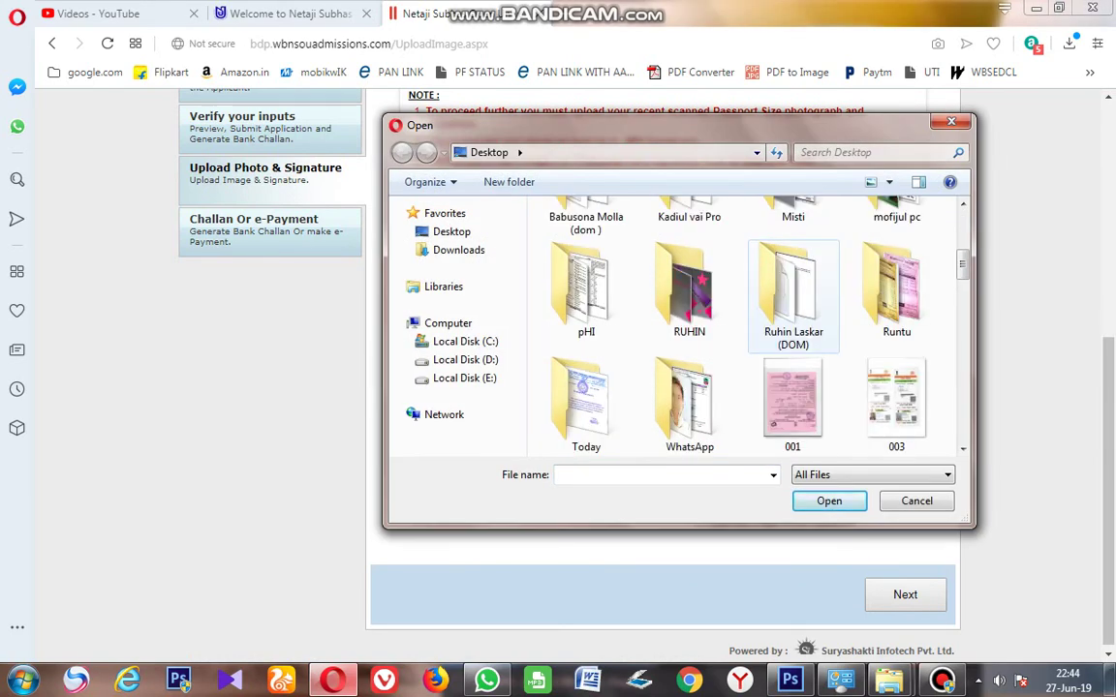
scroll(793, 329, up, 4)
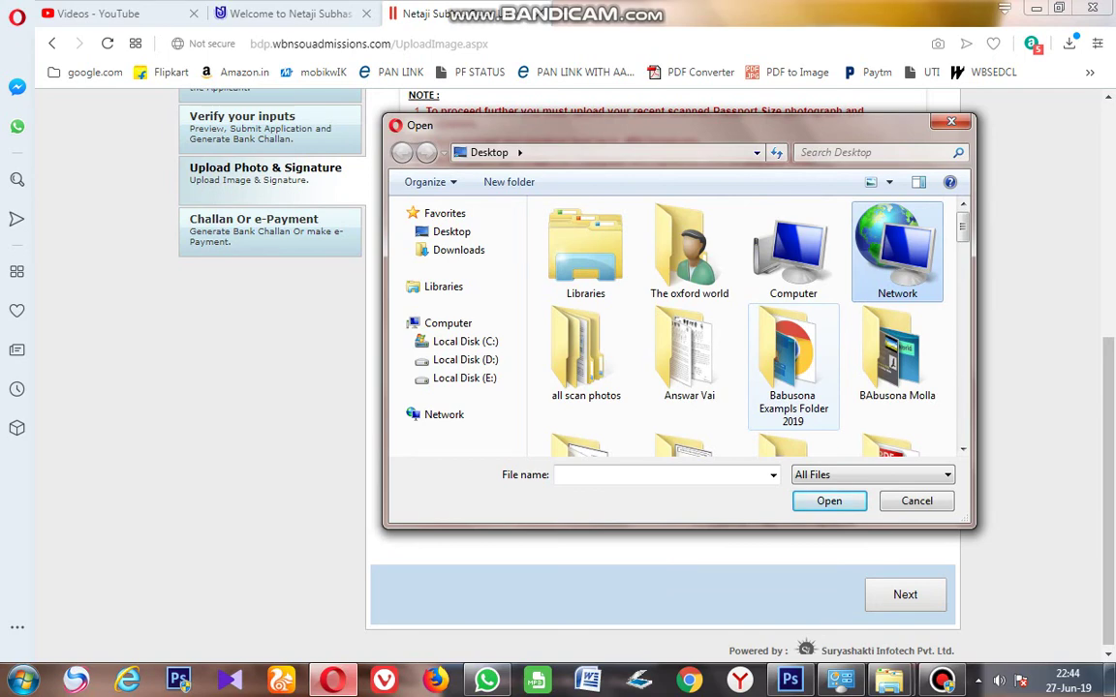
scroll(793, 388, down, 6)
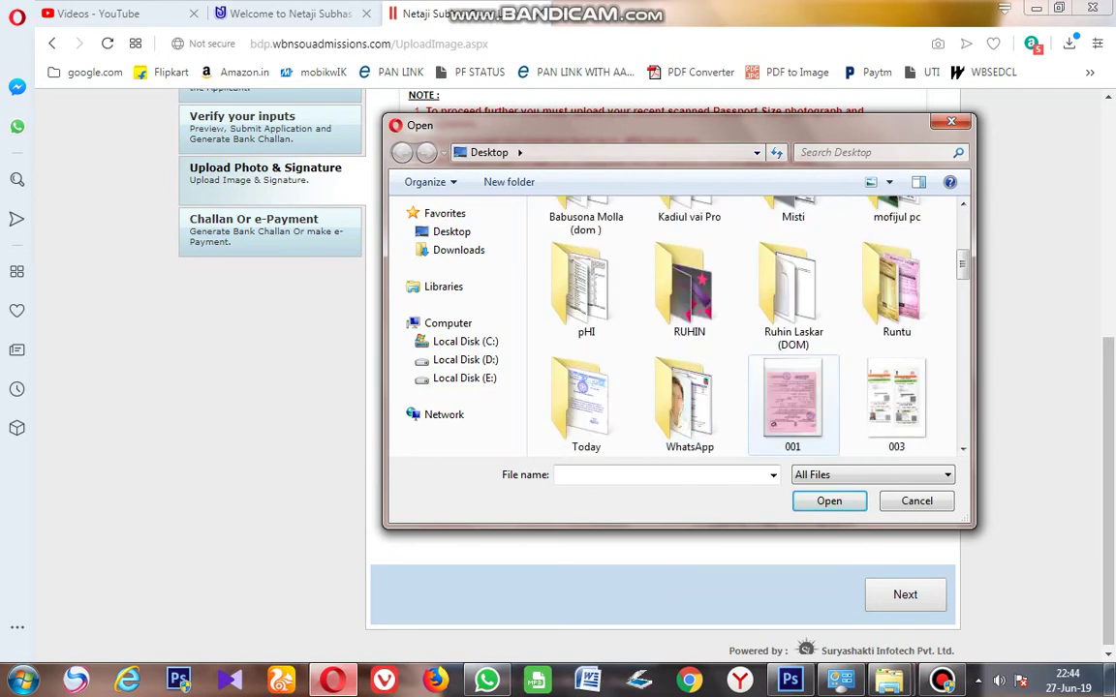
scroll(775, 387, down, 5)
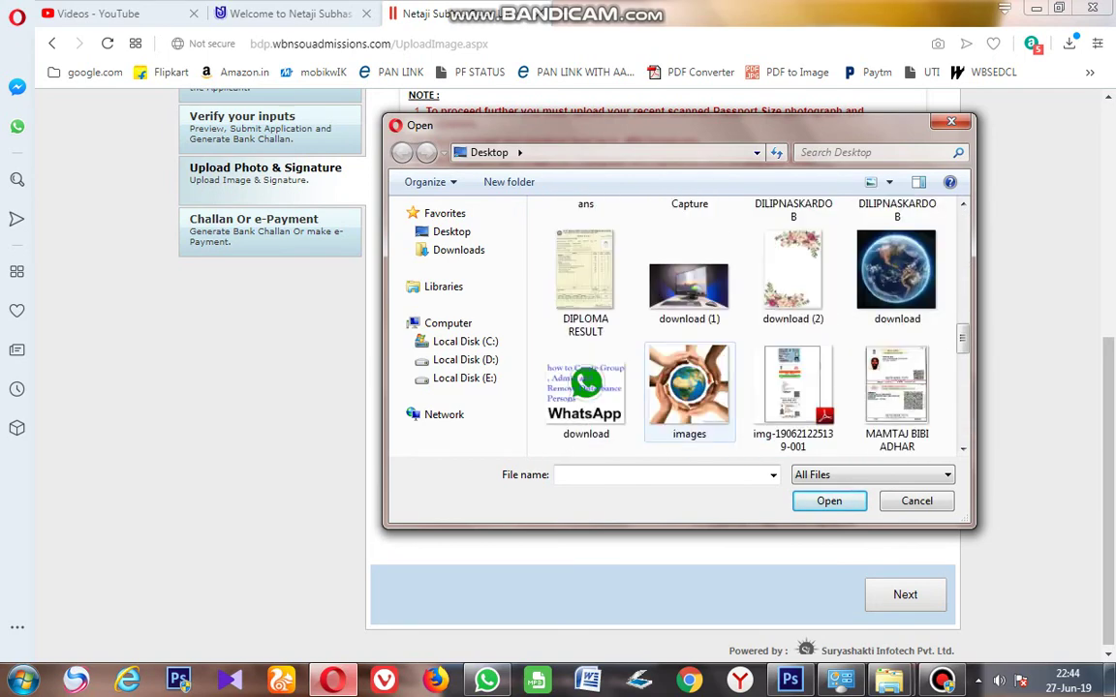
scroll(688, 388, down, 3)
scroll(707, 402, down, 2)
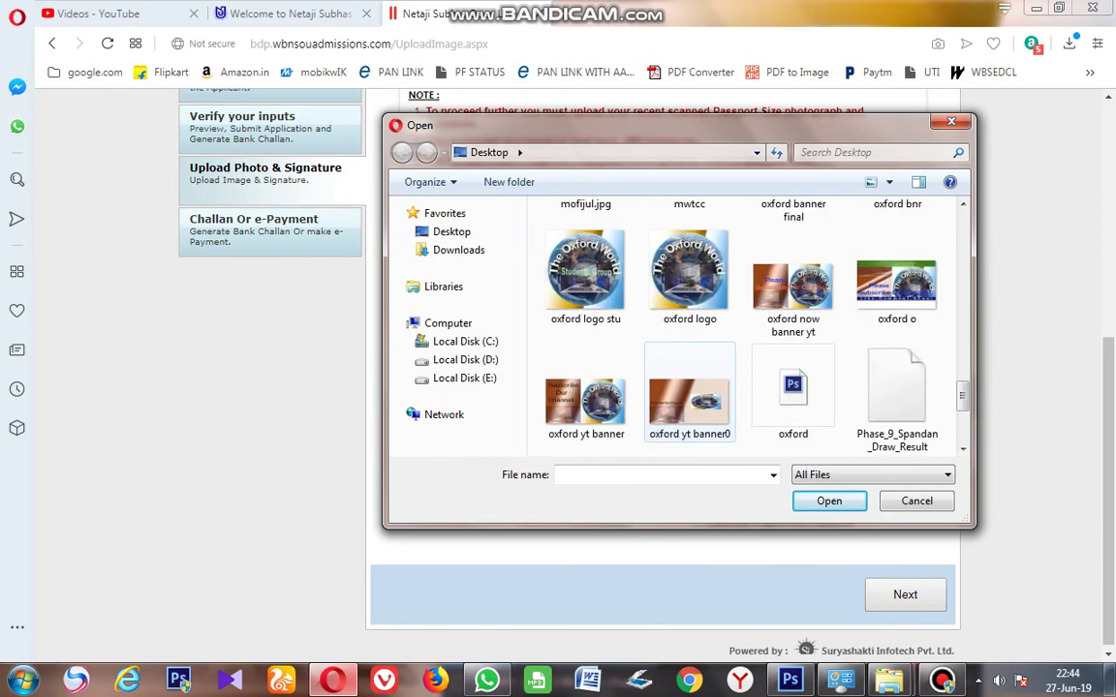
scroll(707, 402, down, 2)
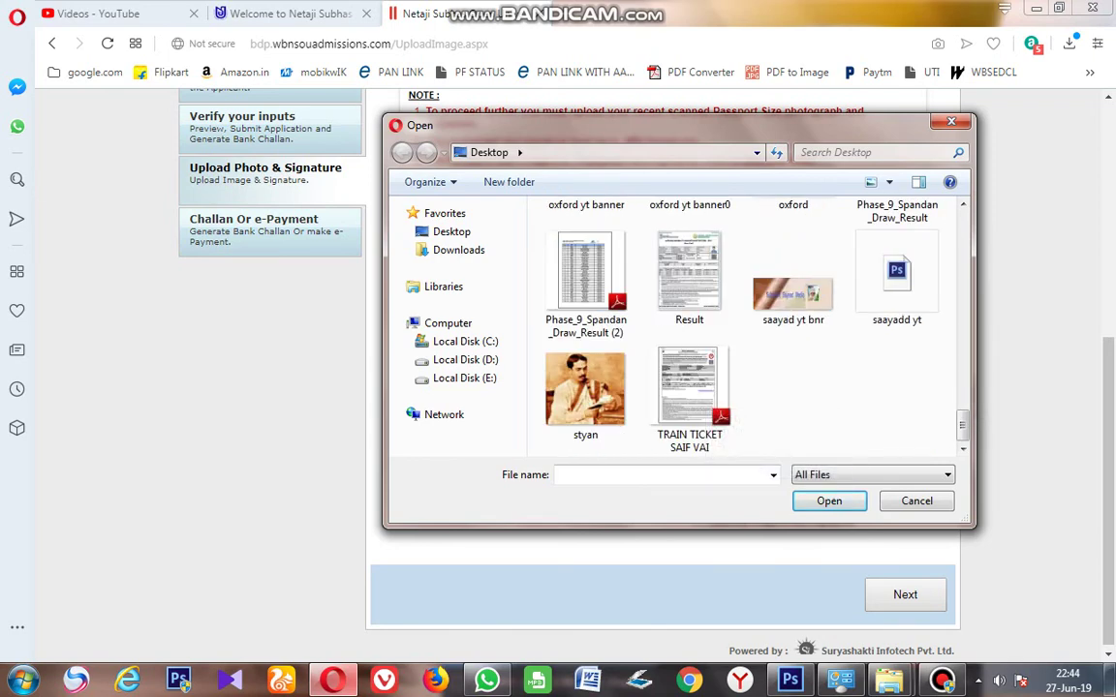
click(793, 281)
key(s)
key(s)
key(s)
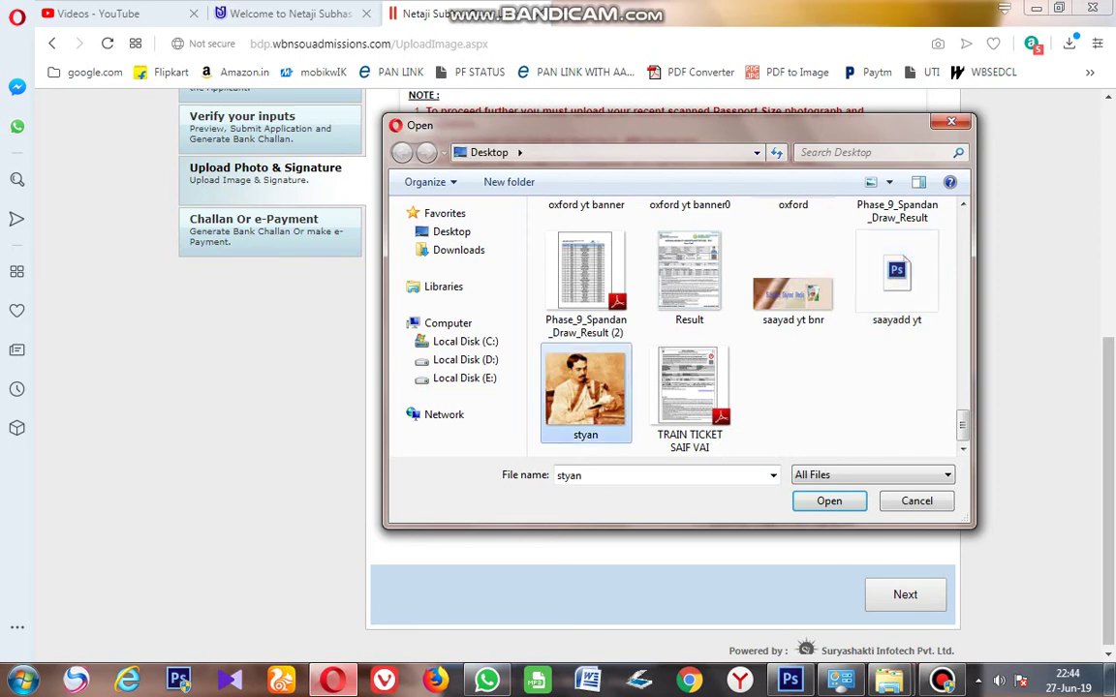
scroll(688, 387, up, 5)
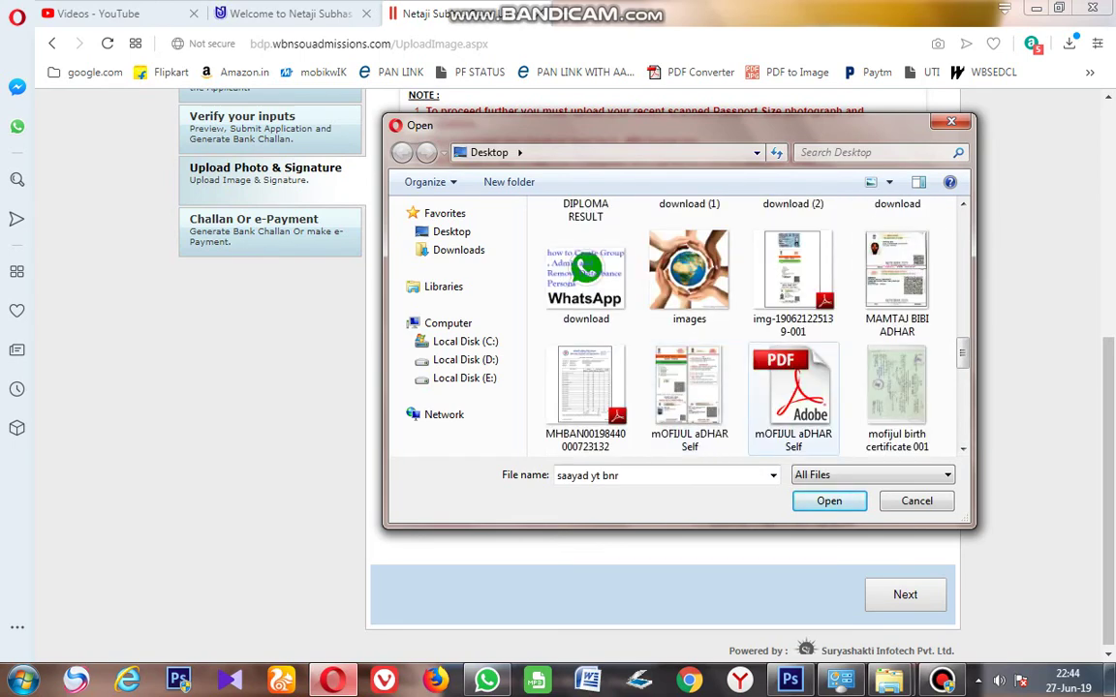
click(792, 387)
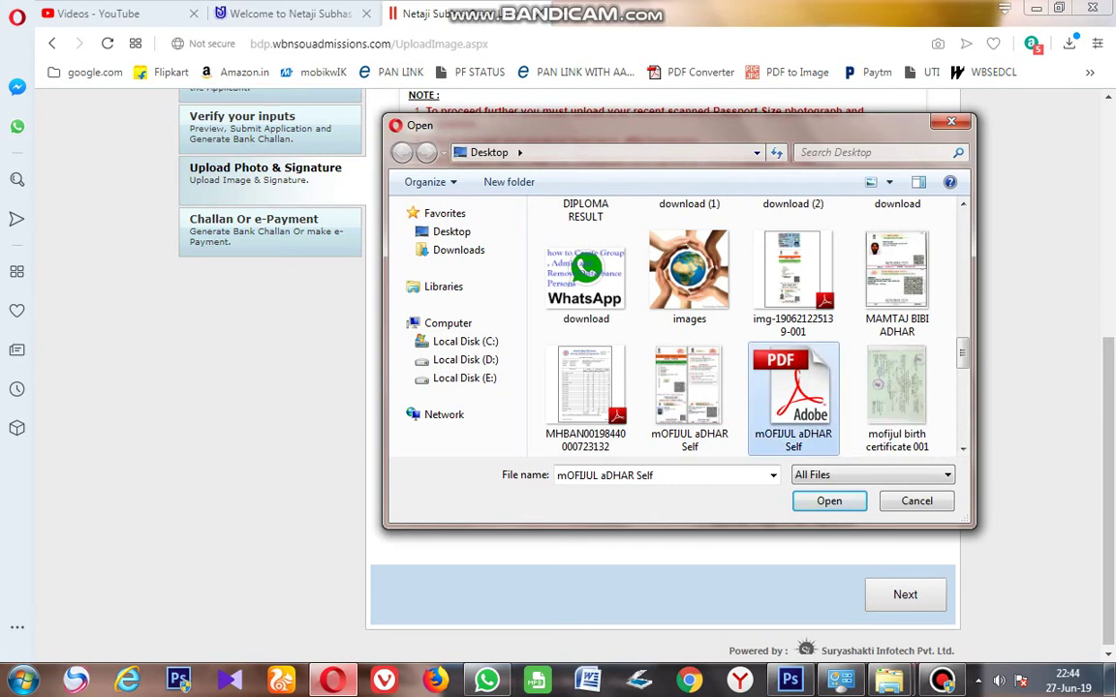
scroll(792, 387, up, 5)
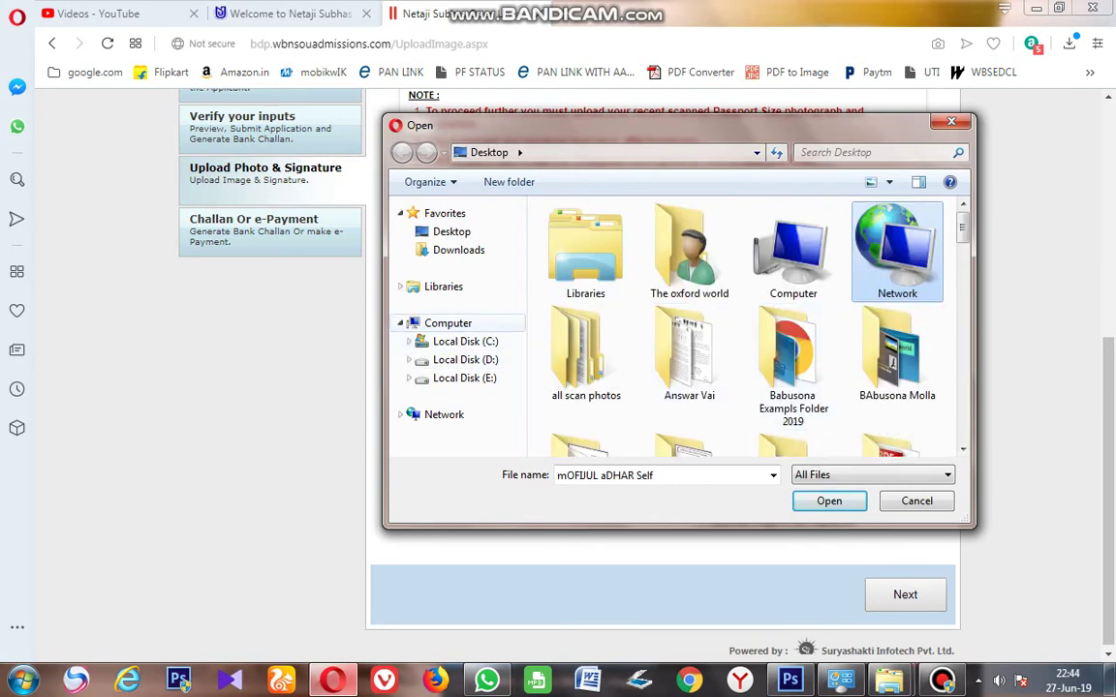
Step: Upload the signature image "sig" from the SIGNATURE folder on Local Disk (D:)
click(465, 360)
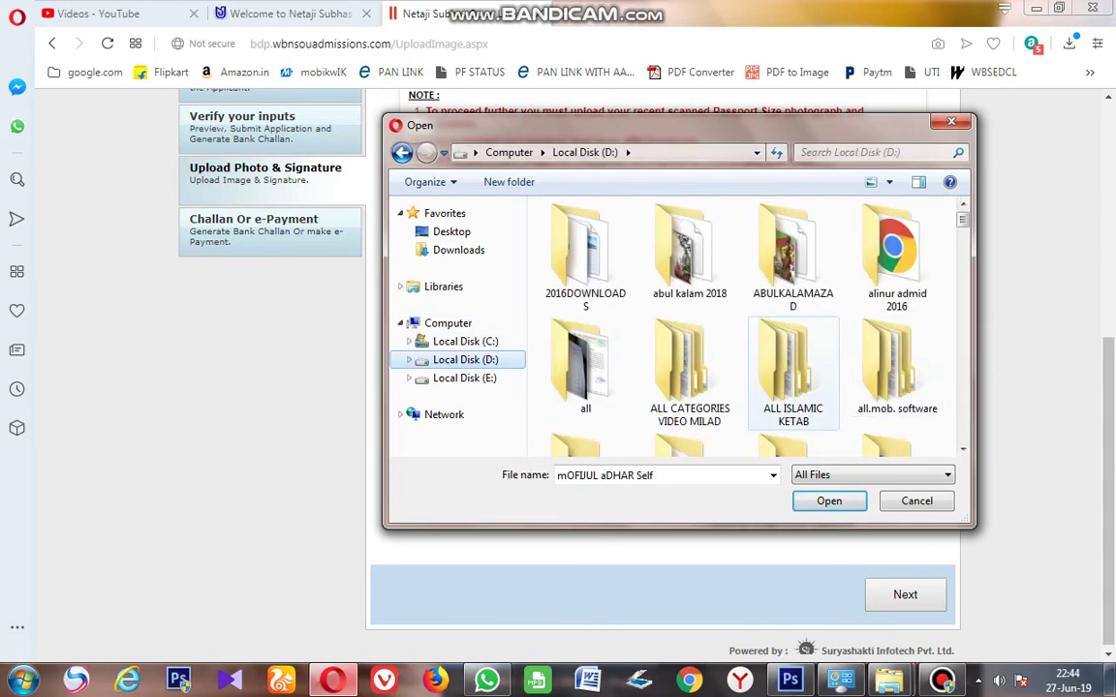
scroll(792, 308, down, 5)
scroll(792, 308, up, 1)
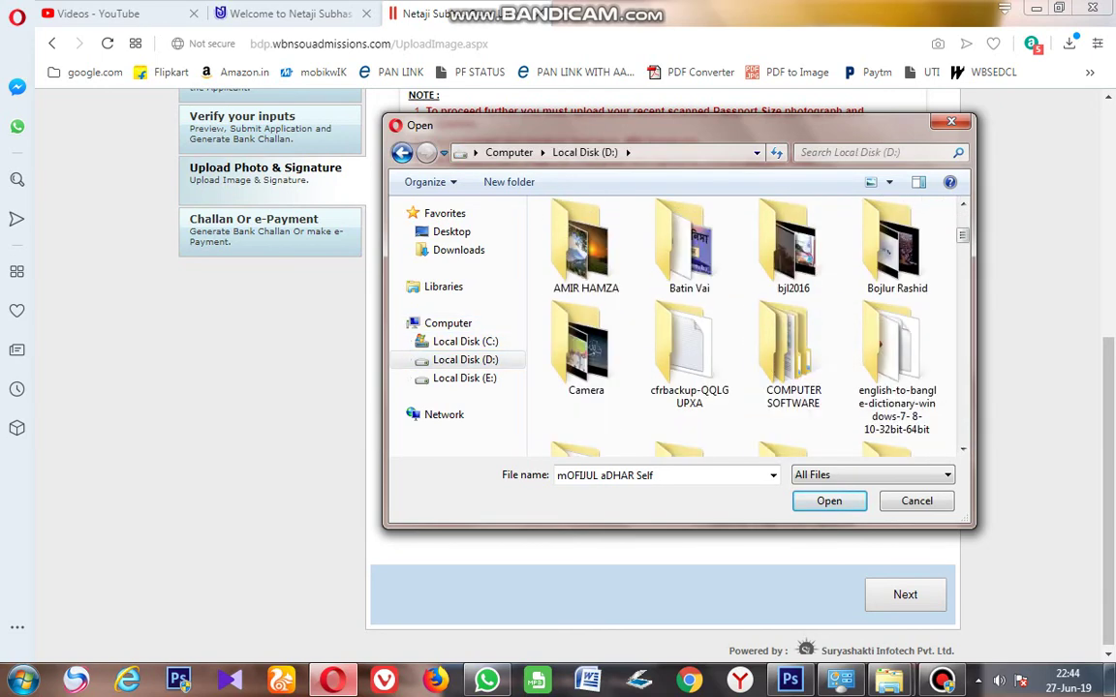
scroll(792, 353, down, 3)
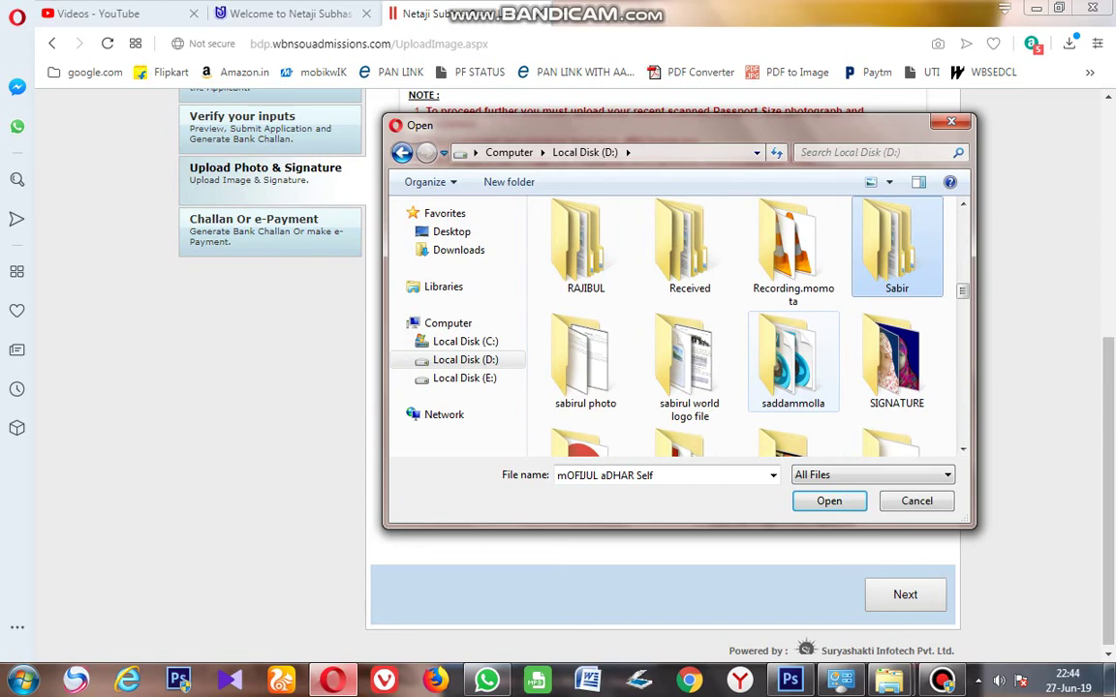
click(897, 361)
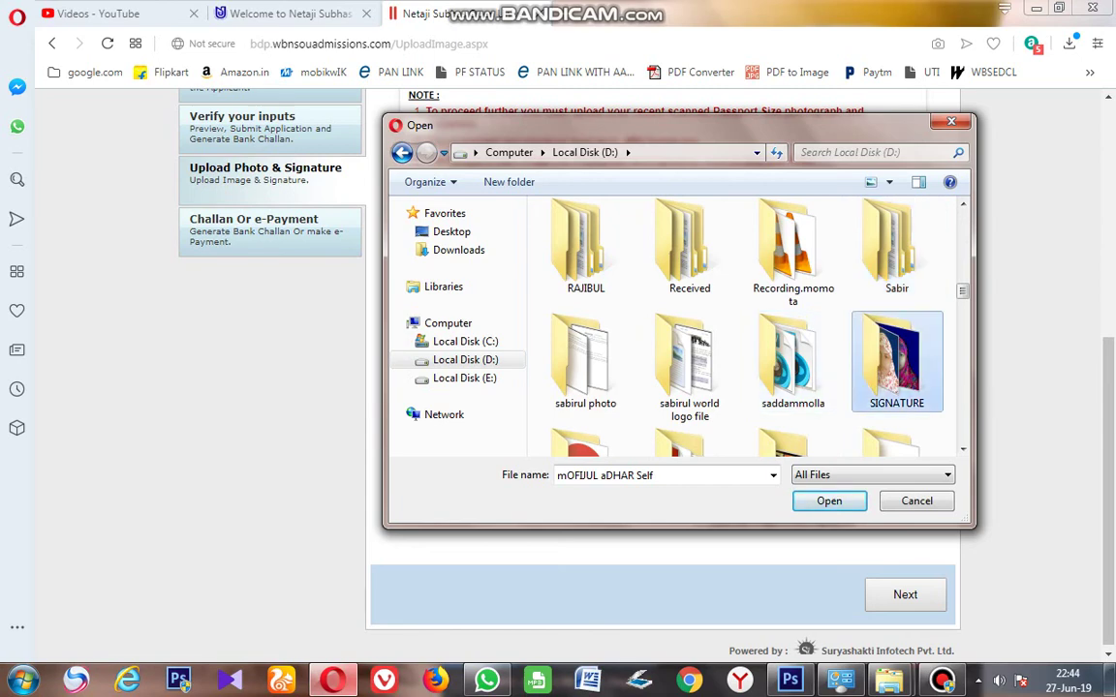
double_click(897, 360)
scroll(793, 377, down, 3)
scroll(792, 377, down, 5)
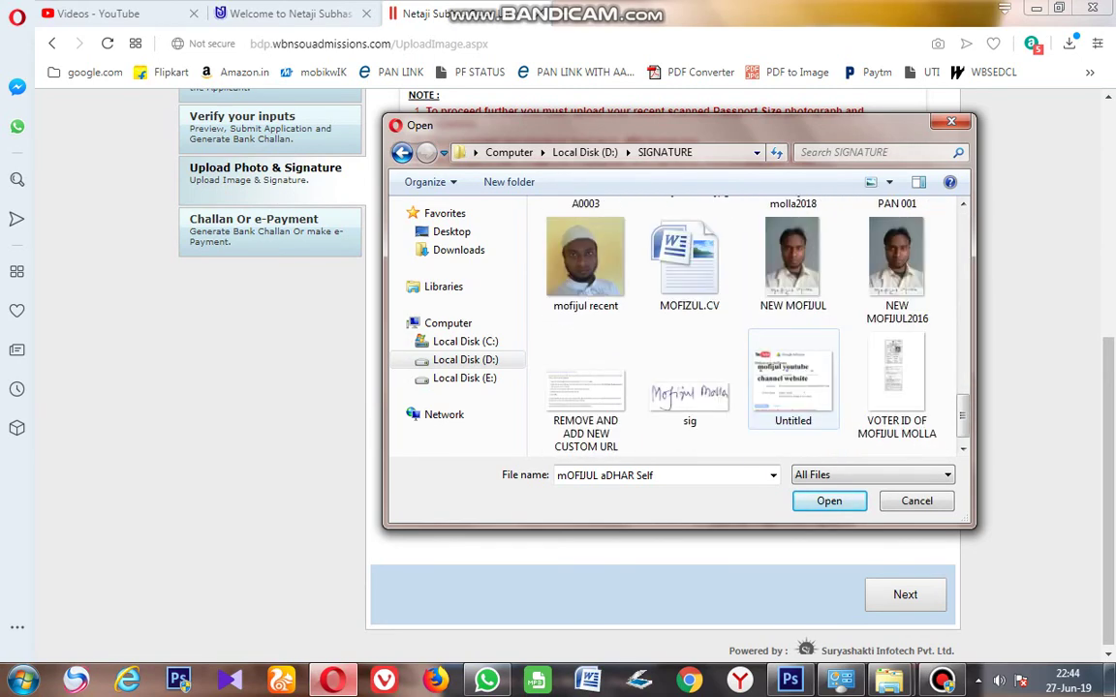
click(793, 383)
click(683, 397)
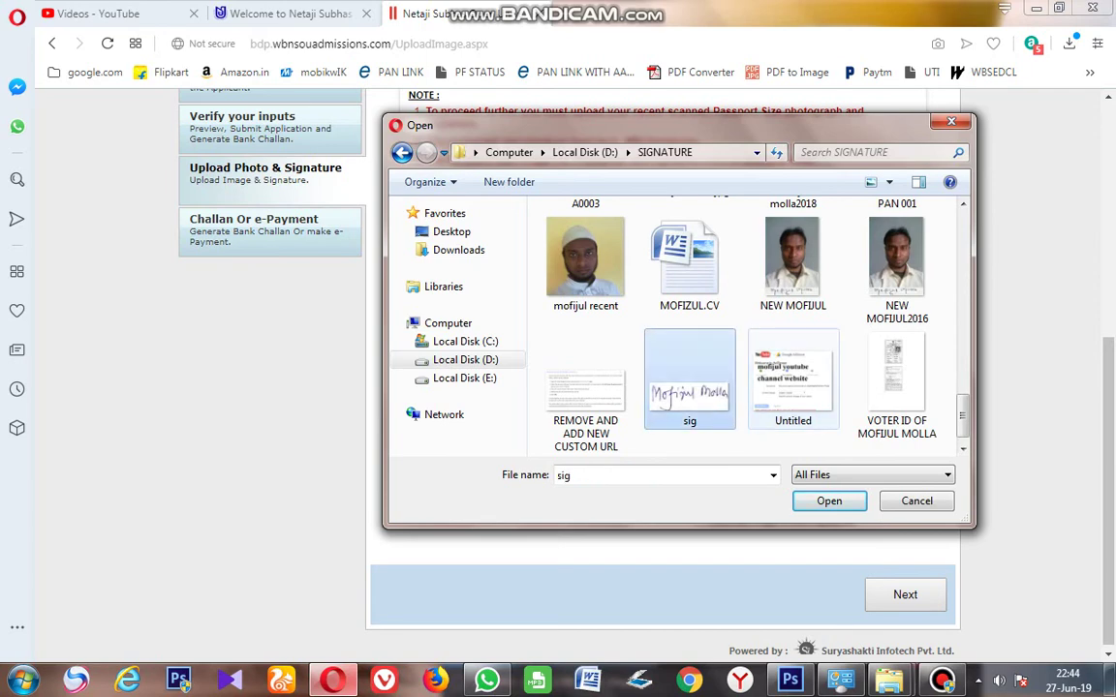
click(829, 501)
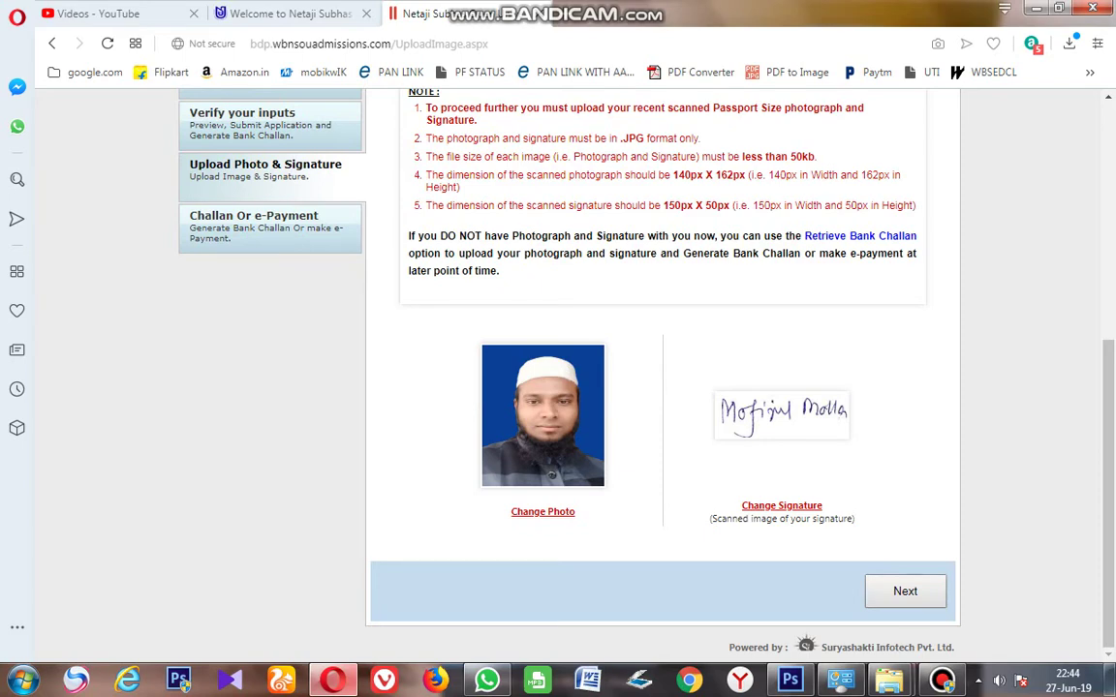
Step: Proceed with the uploaded photograph and signature to the Challan or e-Payment stage and its payment options
click(904, 592)
scroll(662, 378, down, 3)
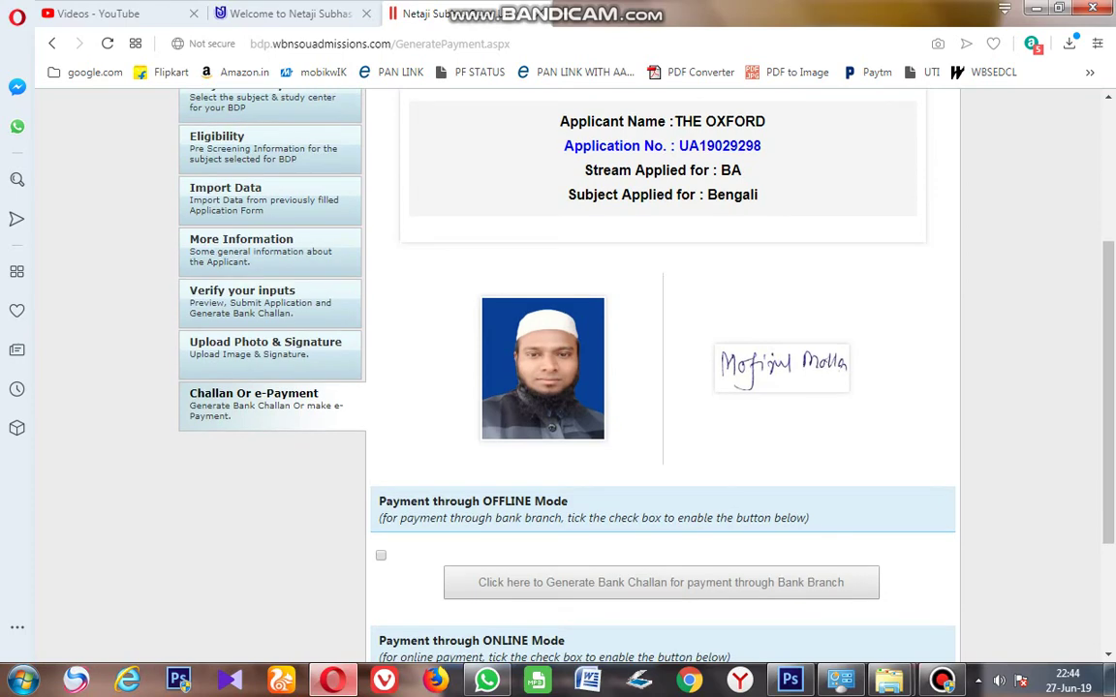
scroll(661, 368, down, 2)
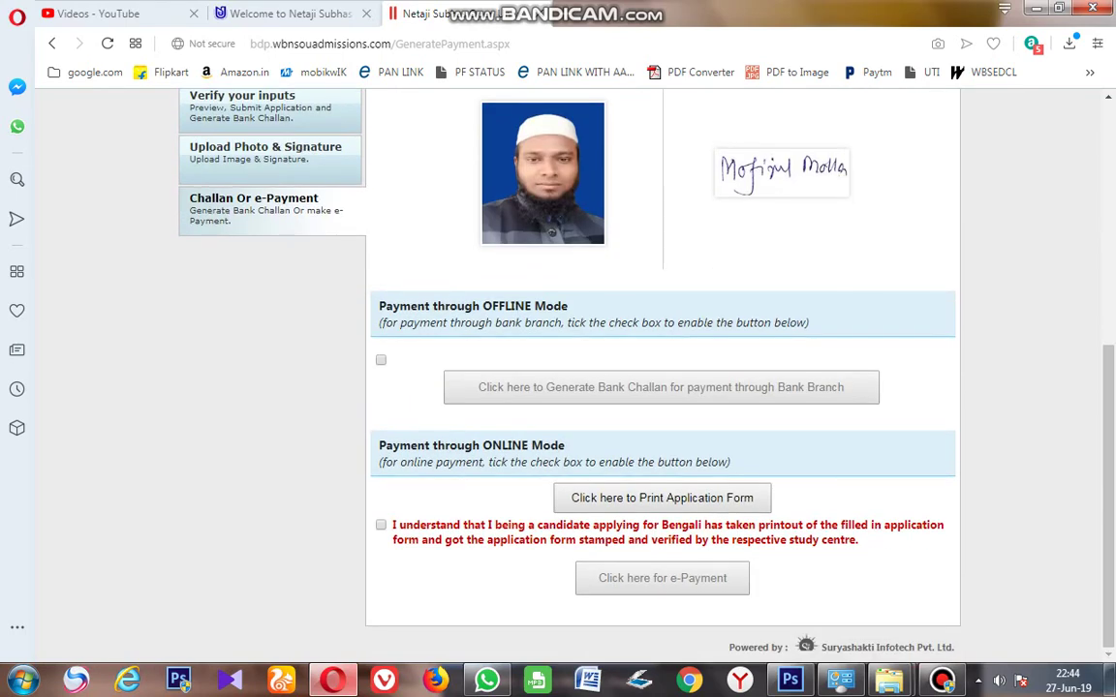
Step: Examine the offline payment option through a bank branch, enabling and disabling its bank challan generation
drag(376, 306, 809, 323)
click(812, 327)
drag(377, 306, 885, 393)
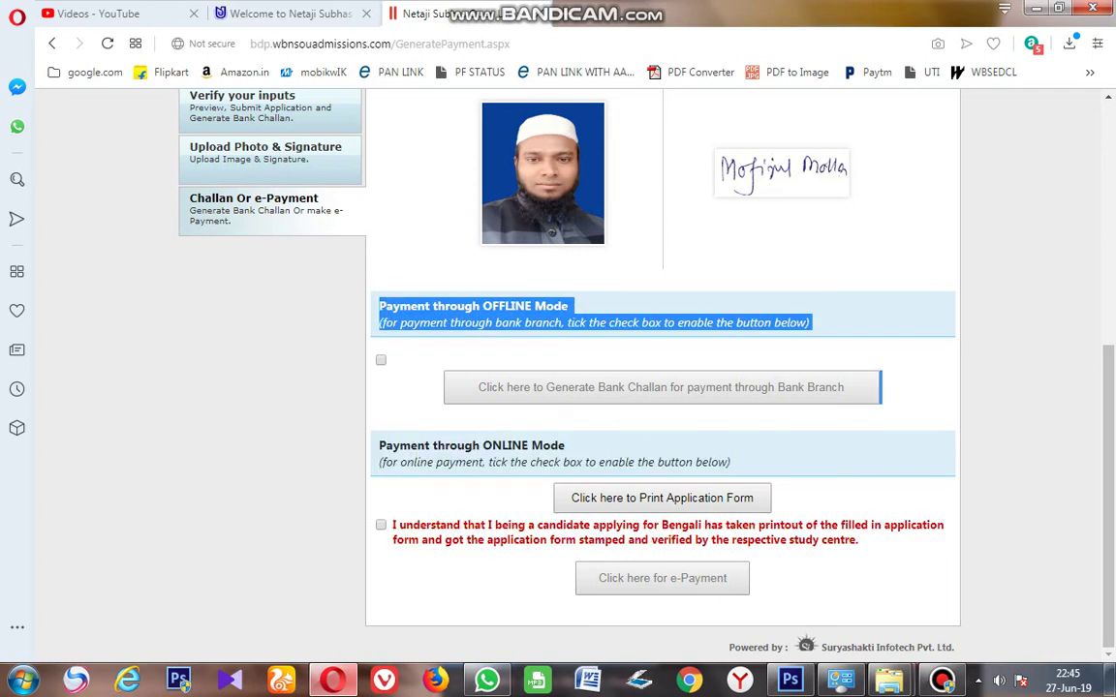
click(380, 359)
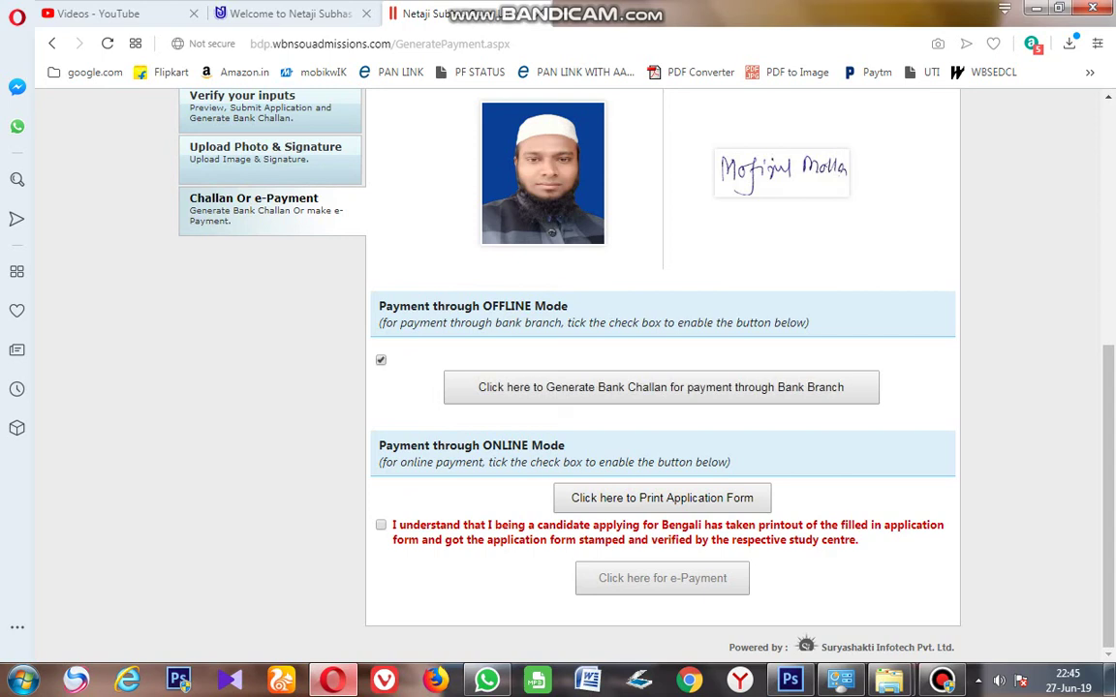
click(380, 361)
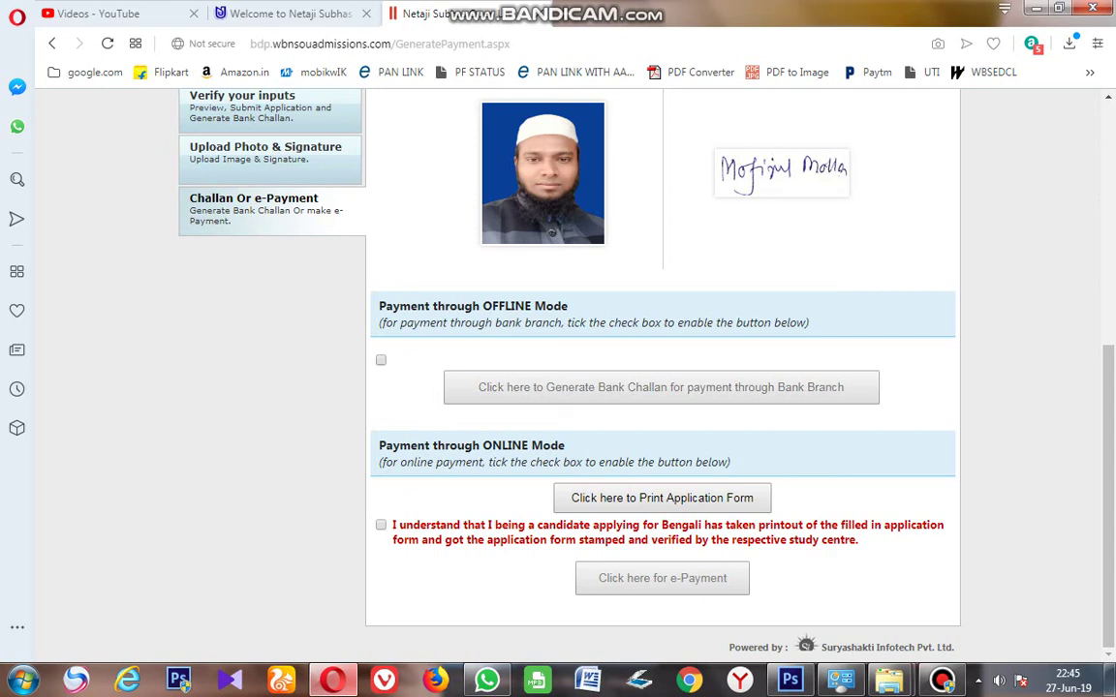
drag(562, 306, 811, 324)
click(812, 326)
Step: Accept the online payment declaration that the application form has been printed out, stamped and verified by the study centre
drag(379, 445, 732, 463)
click(734, 463)
click(381, 525)
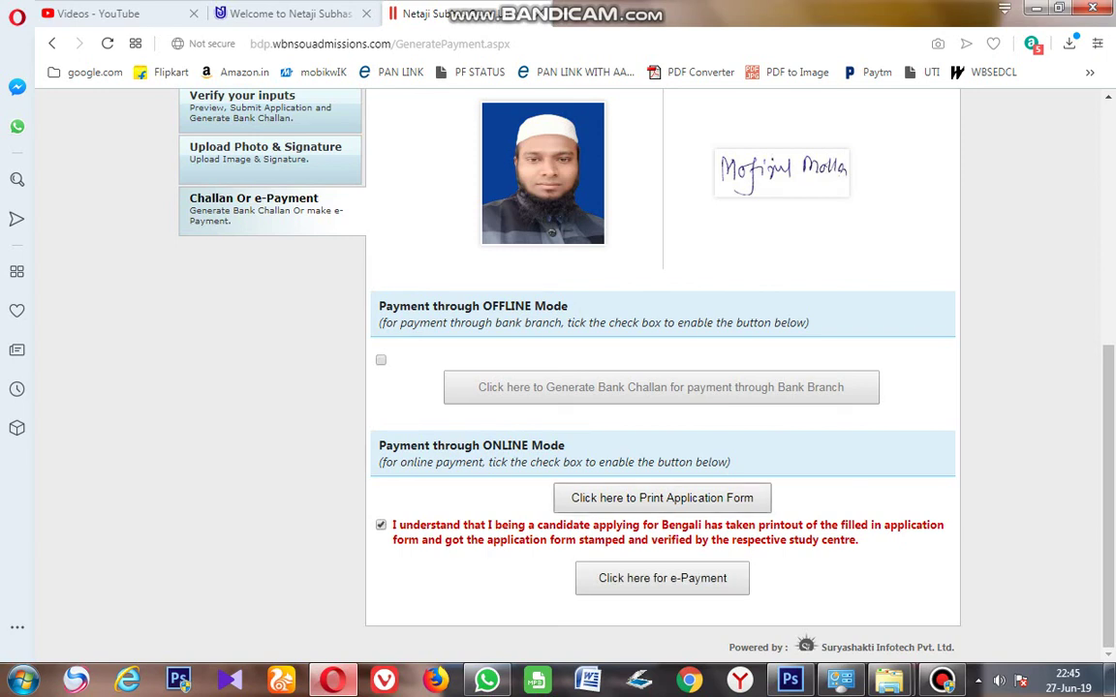
right_click(672, 504)
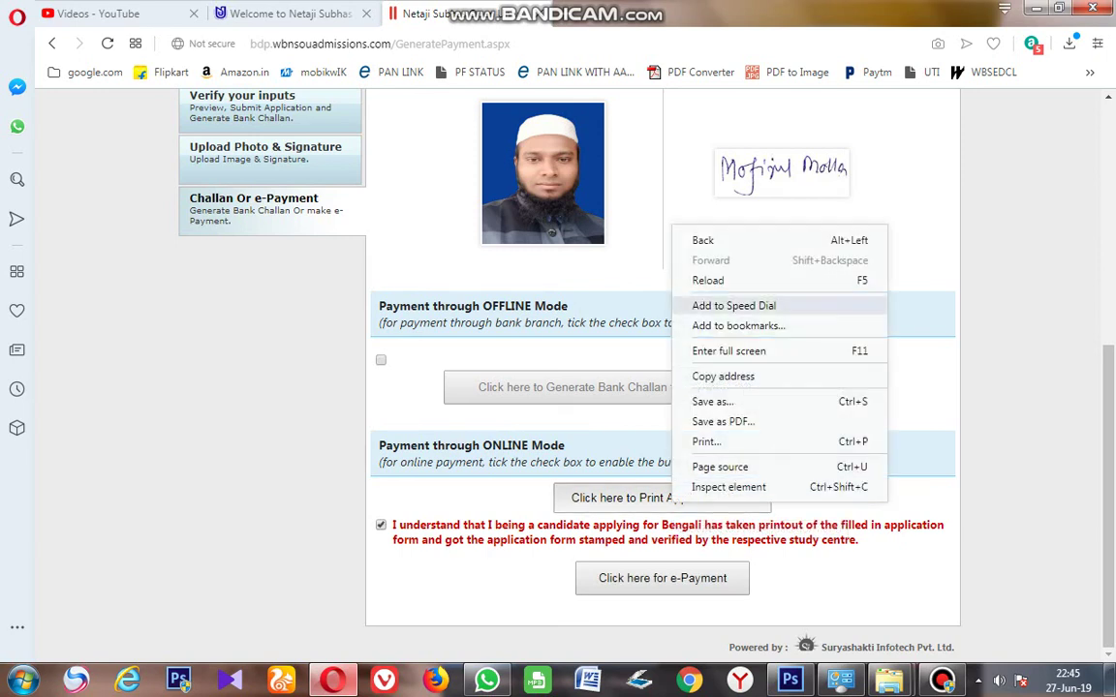
click(625, 425)
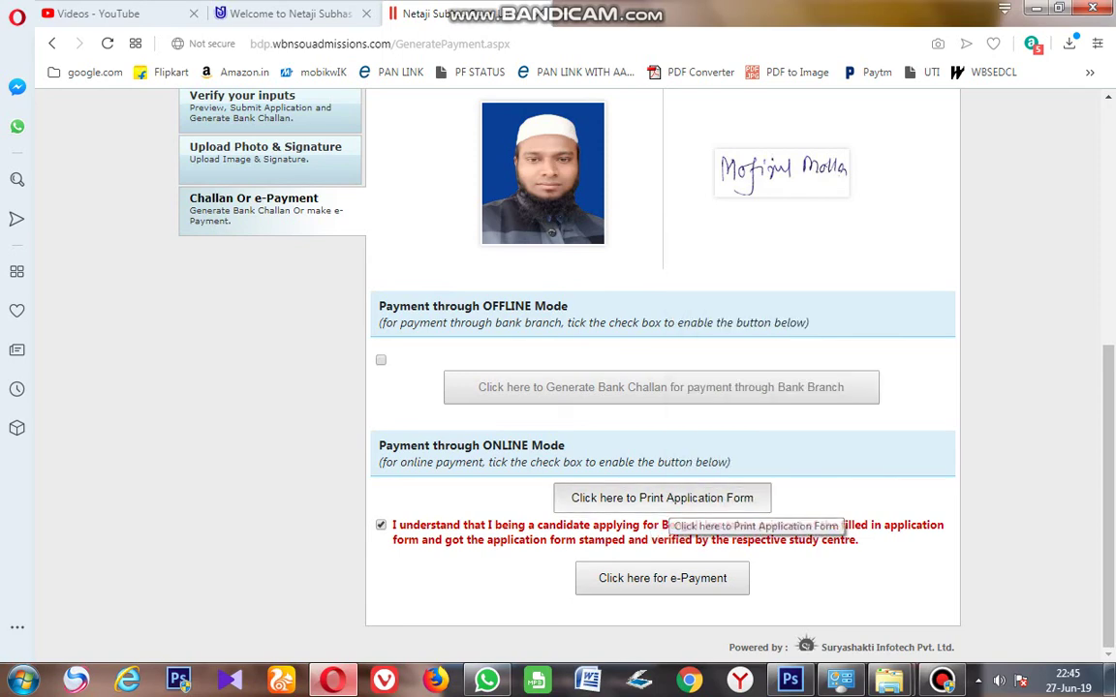
Step: Open the printable application form and look over its applicant details and academic record
click(661, 497)
scroll(567, 368, down, 5)
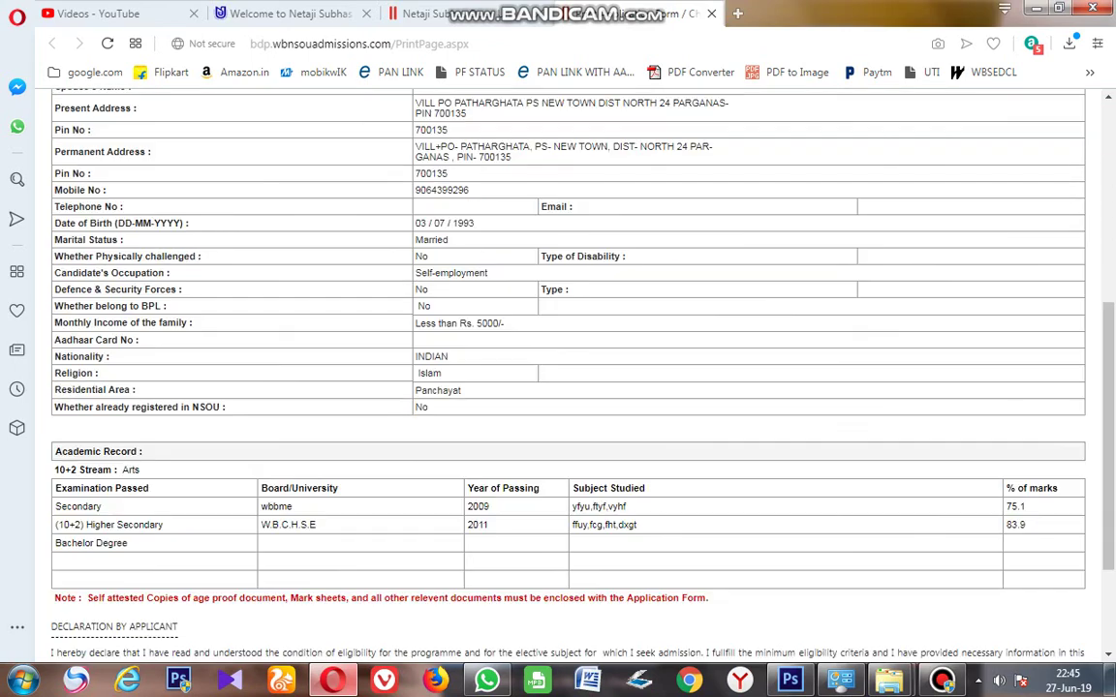
scroll(567, 368, up, 10)
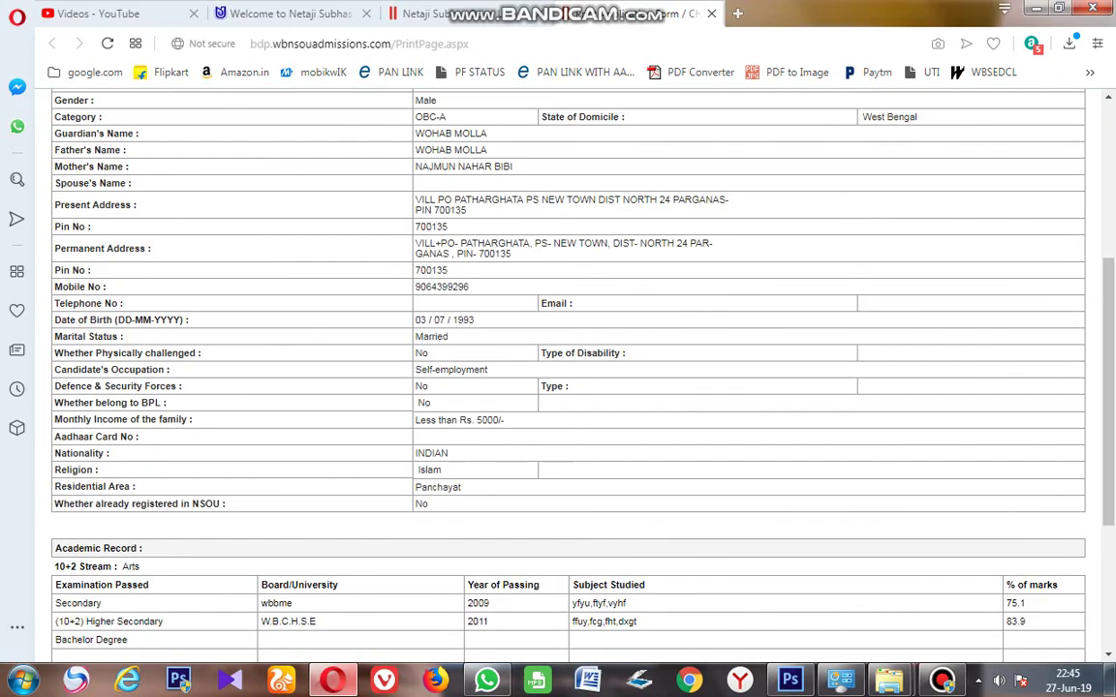
Step: Proceed to e-Payment from the payment page and go through the Debit Card, Debit Card + ATM PIN and Internet Banking methods
click(423, 14)
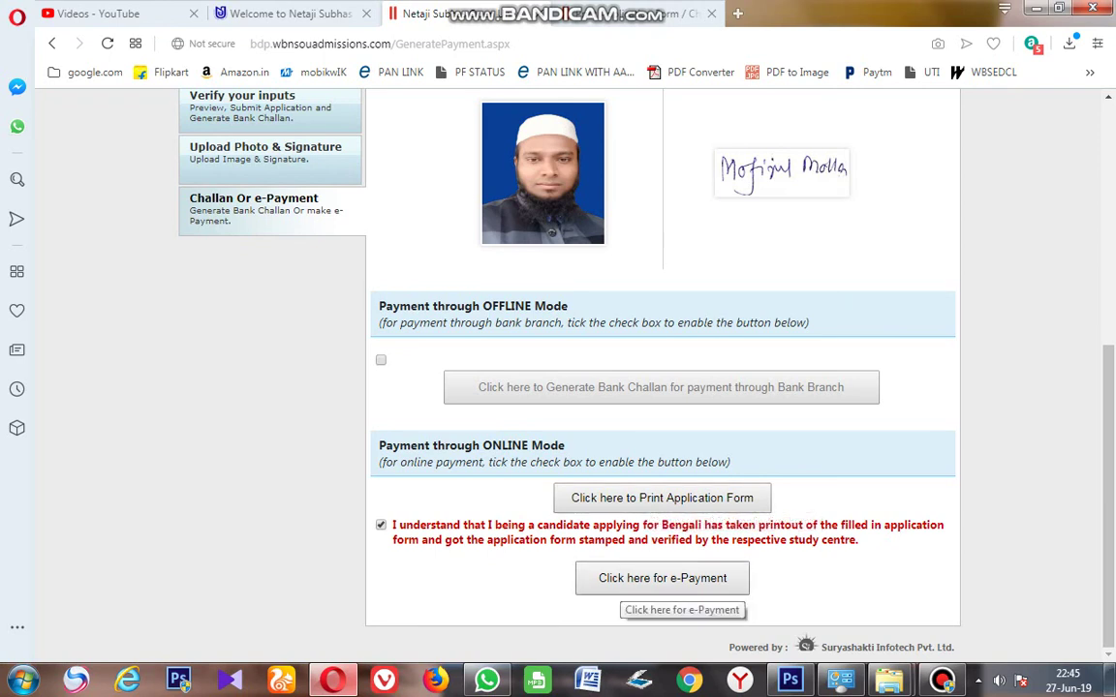
click(678, 584)
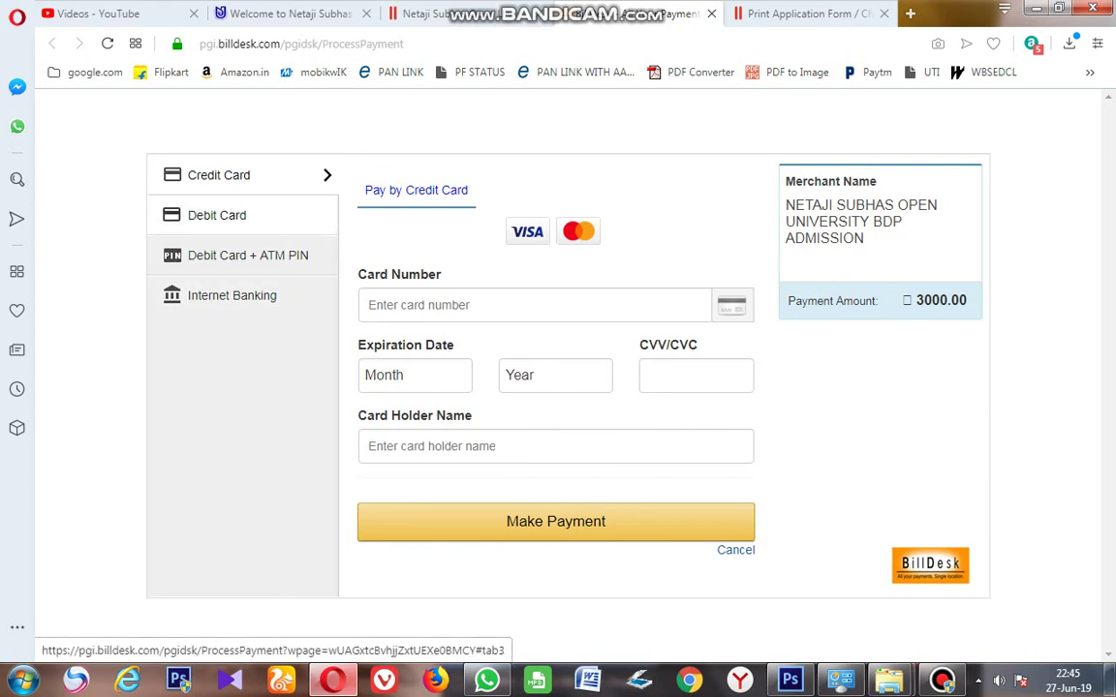
click(222, 215)
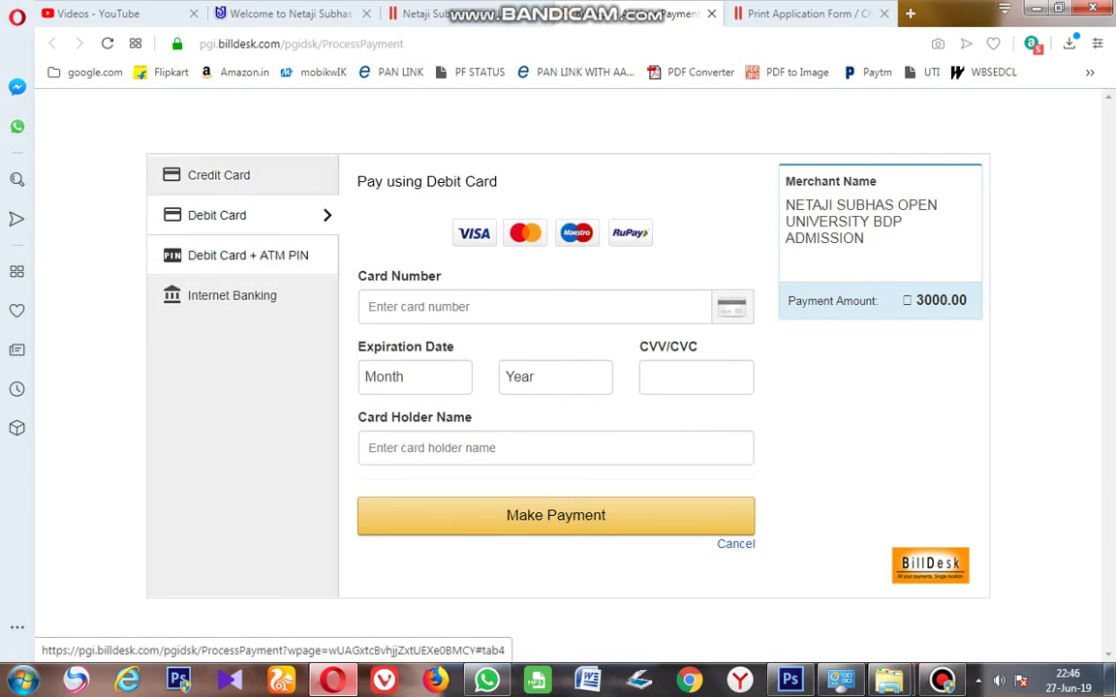
click(242, 255)
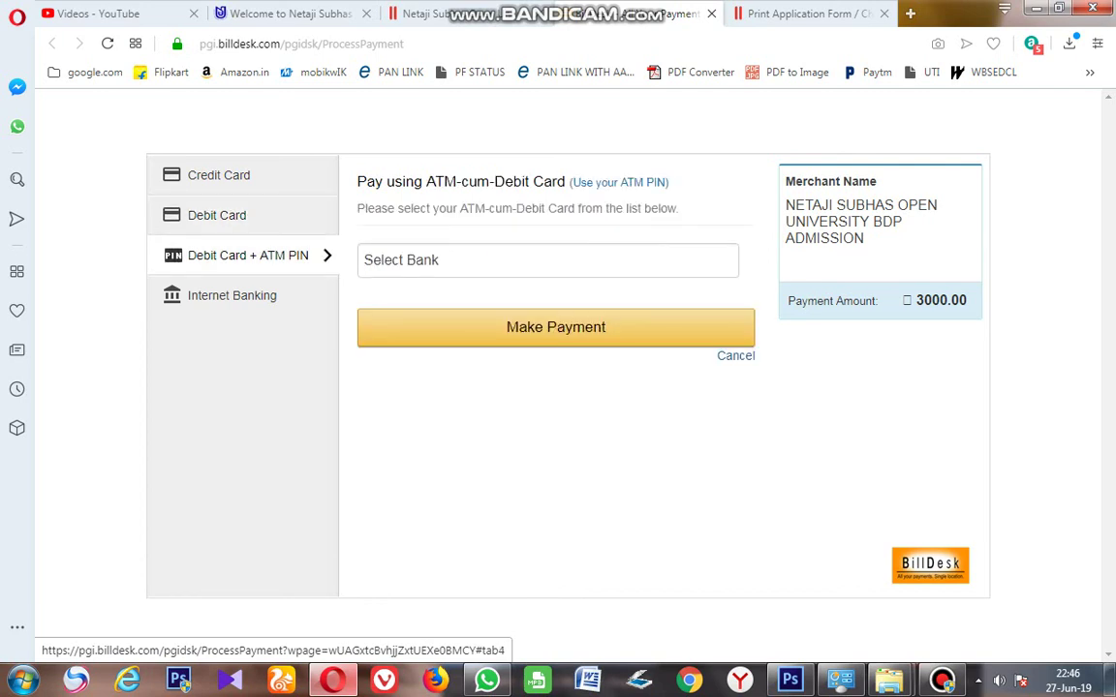
click(232, 295)
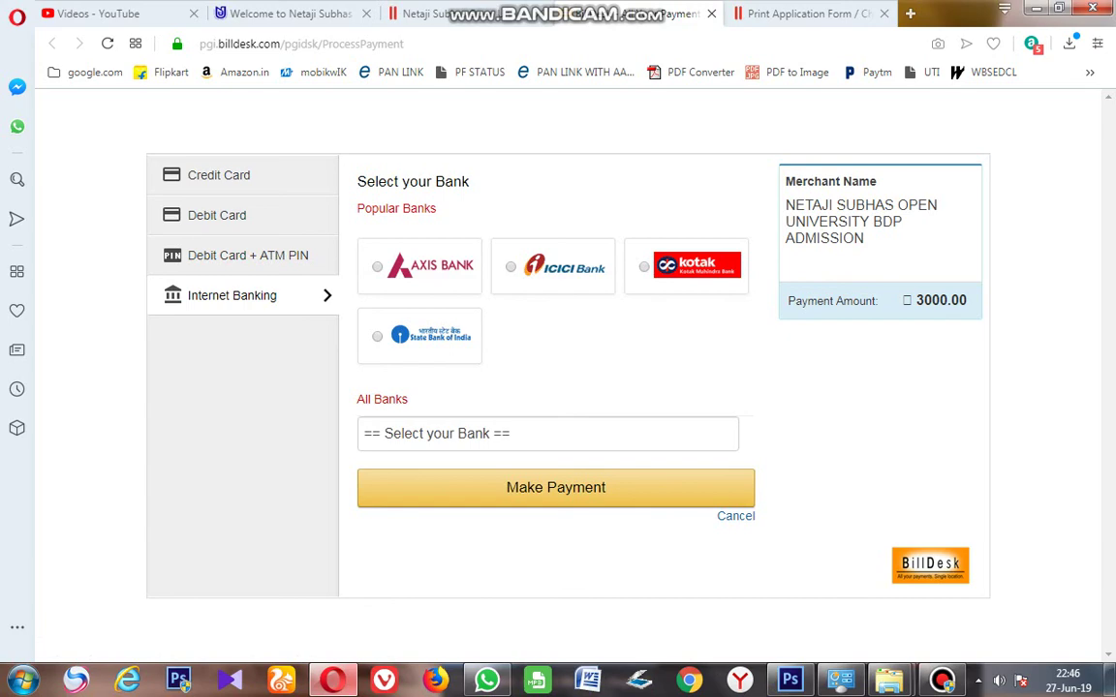
Step: Return to the printable application form and review it from the programme details down to the applicant's declaration
click(412, 13)
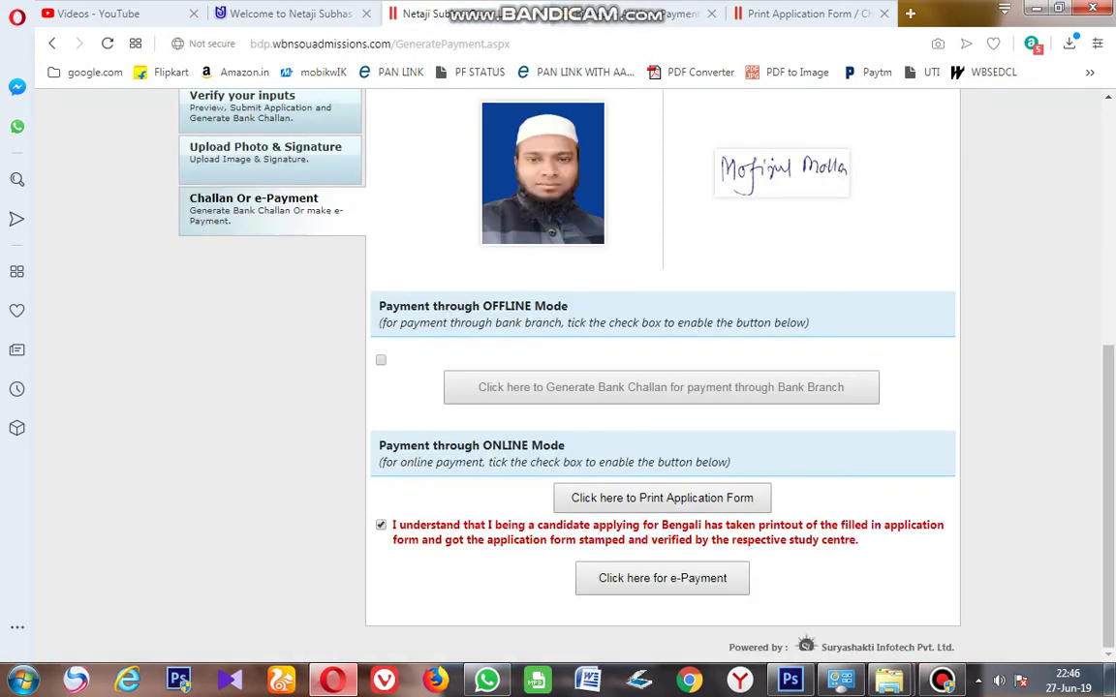
click(639, 13)
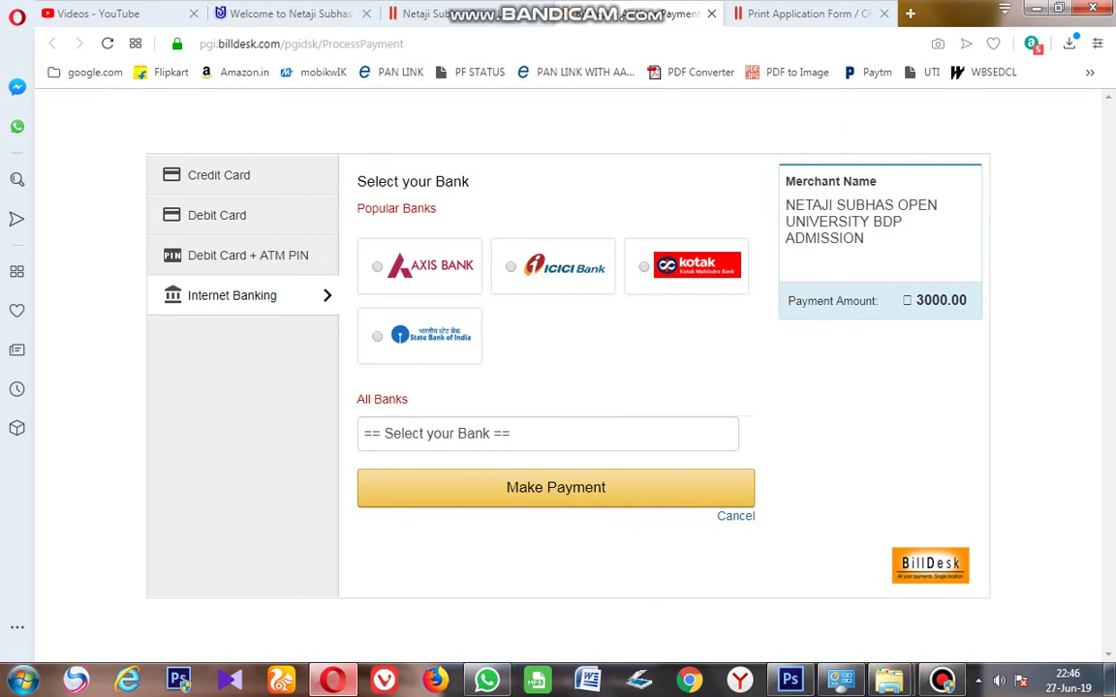
click(809, 14)
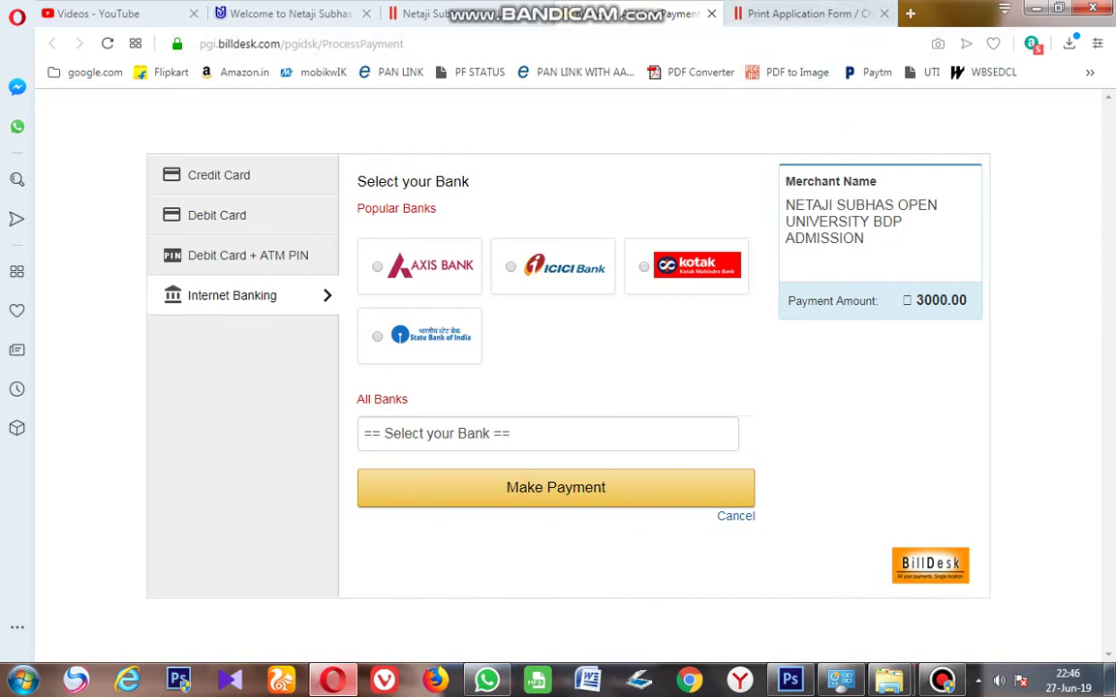
scroll(567, 387, down, 6)
scroll(568, 387, up, 5)
scroll(568, 387, up, 1)
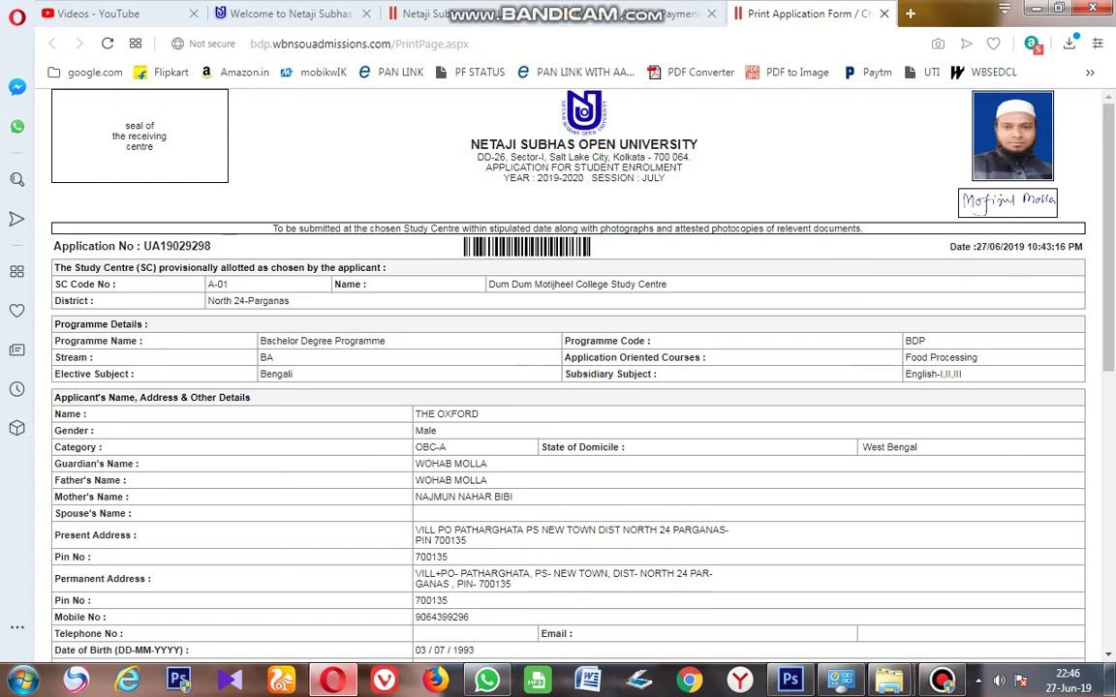
scroll(985, 213, down, 6)
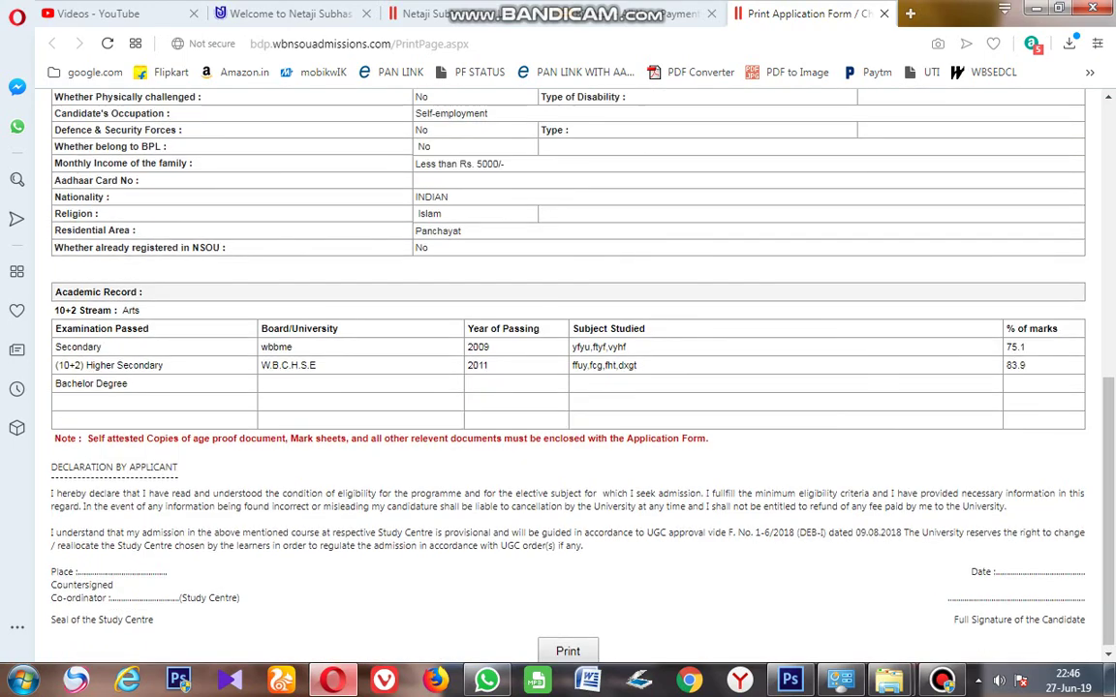
scroll(985, 213, up, 10)
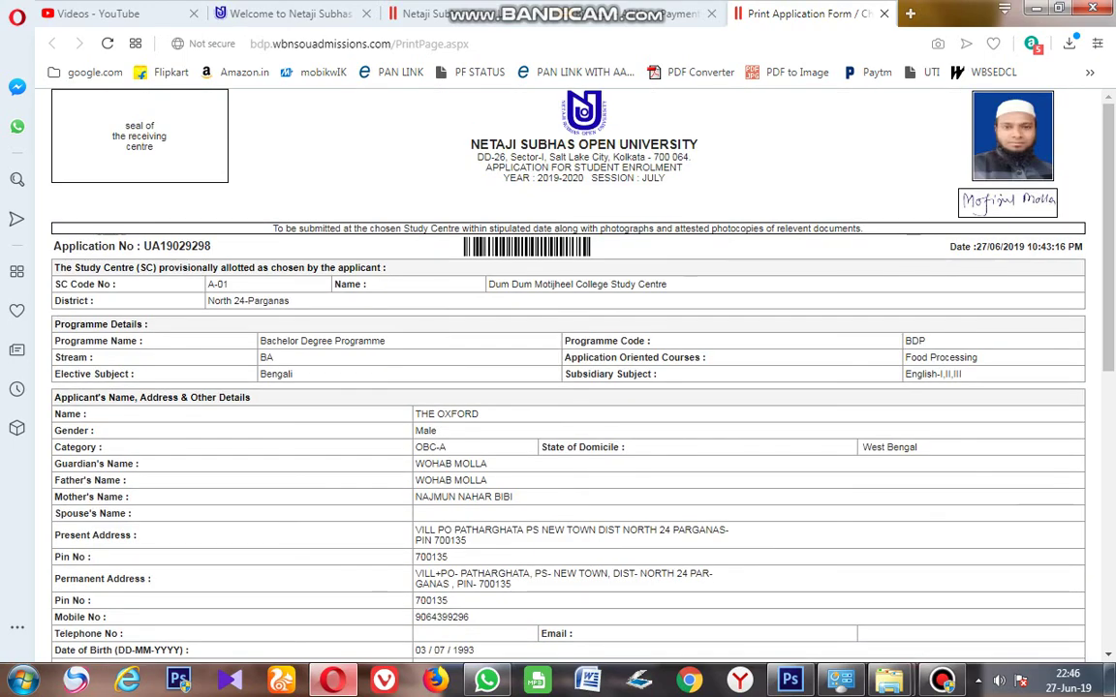